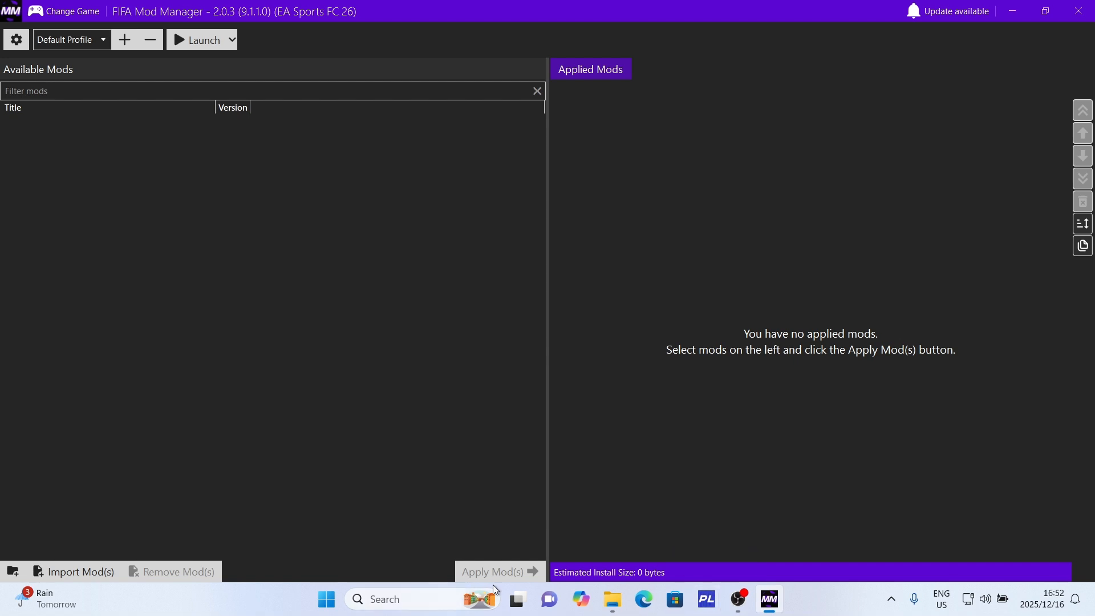
Switch to File Explorer and look through the Downloads folder, including the FMM 26 and FC 26 Live Editor folders.
left_click(612, 598)
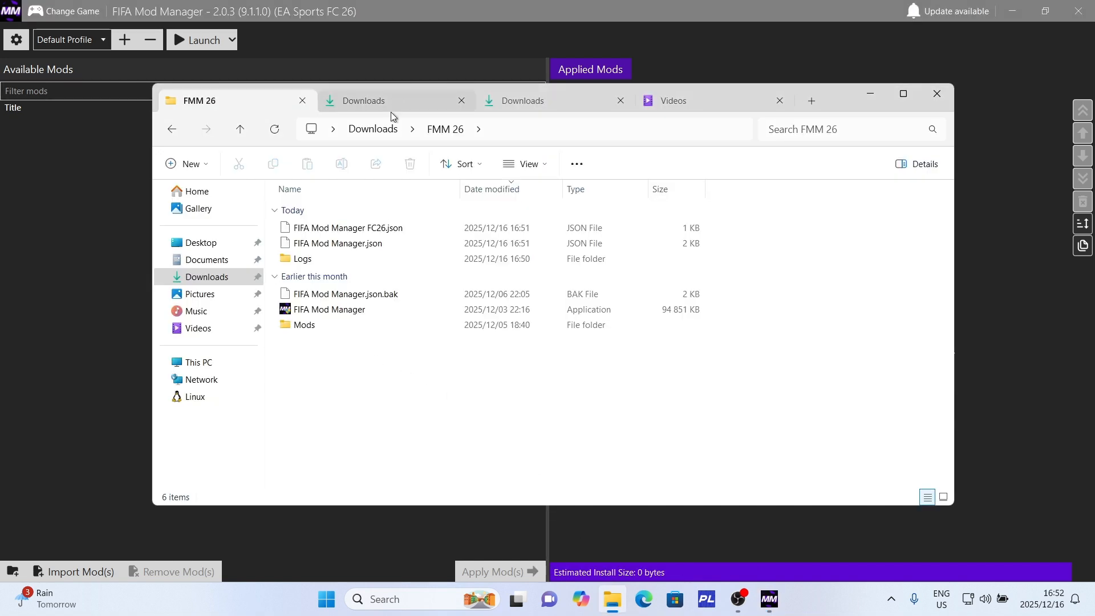
left_click(382, 128)
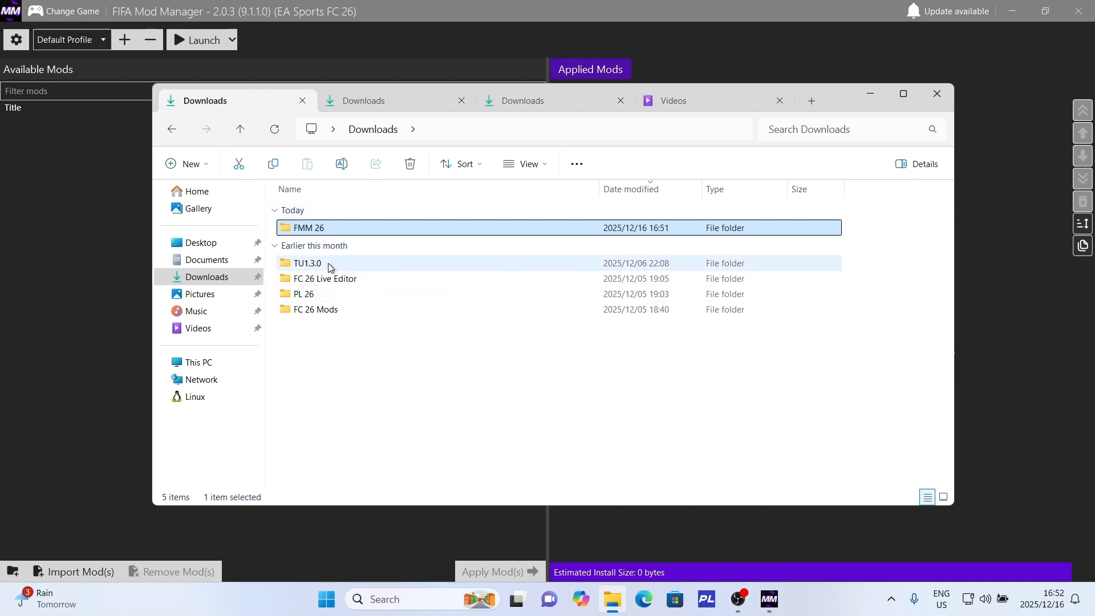
double_click(317, 235)
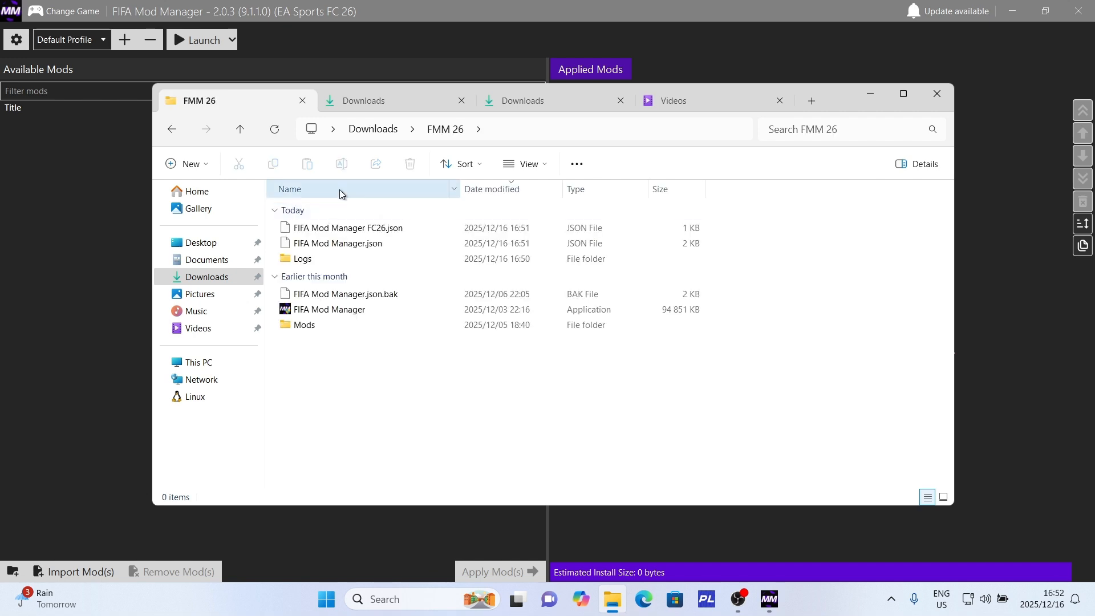
left_click(370, 132)
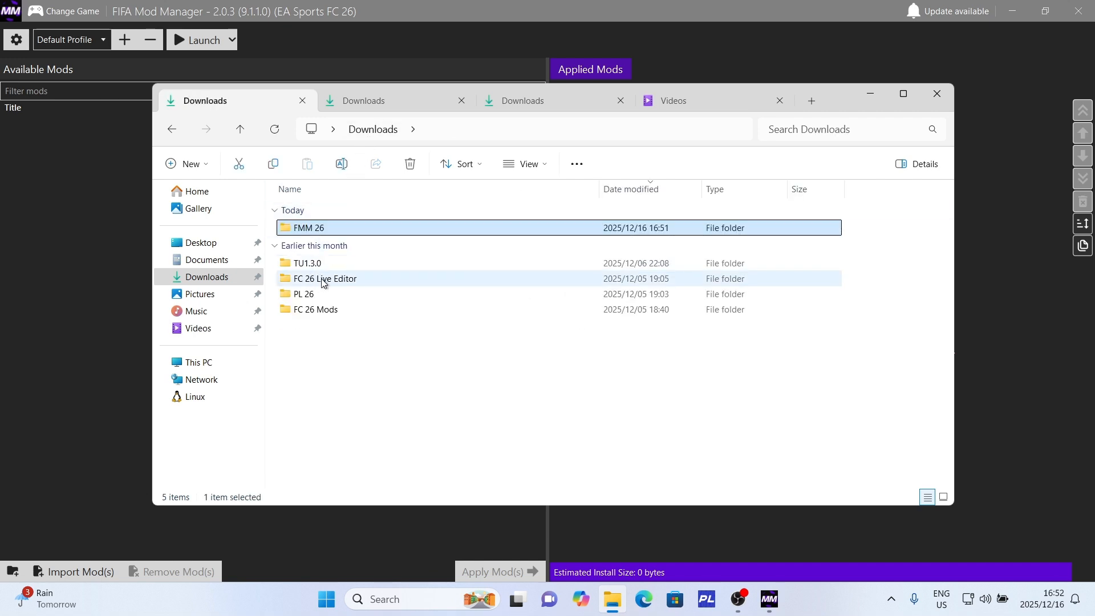
double_click(321, 282)
left_click(374, 128)
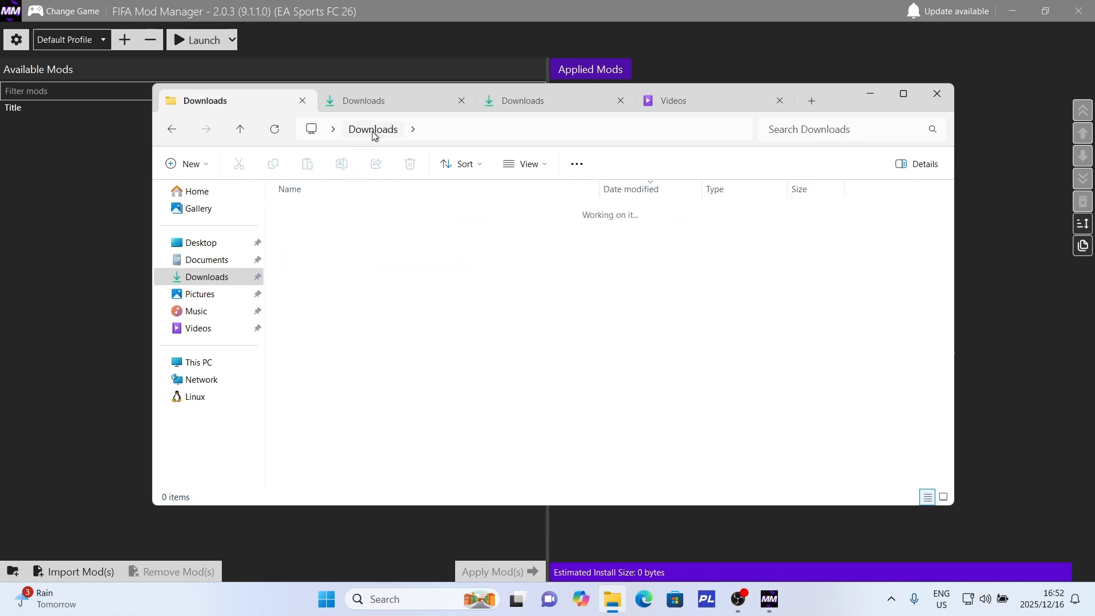
Launch FC26 Preset Loader from the PL 26 folder in Downloads and maximize its window.
double_click(317, 295)
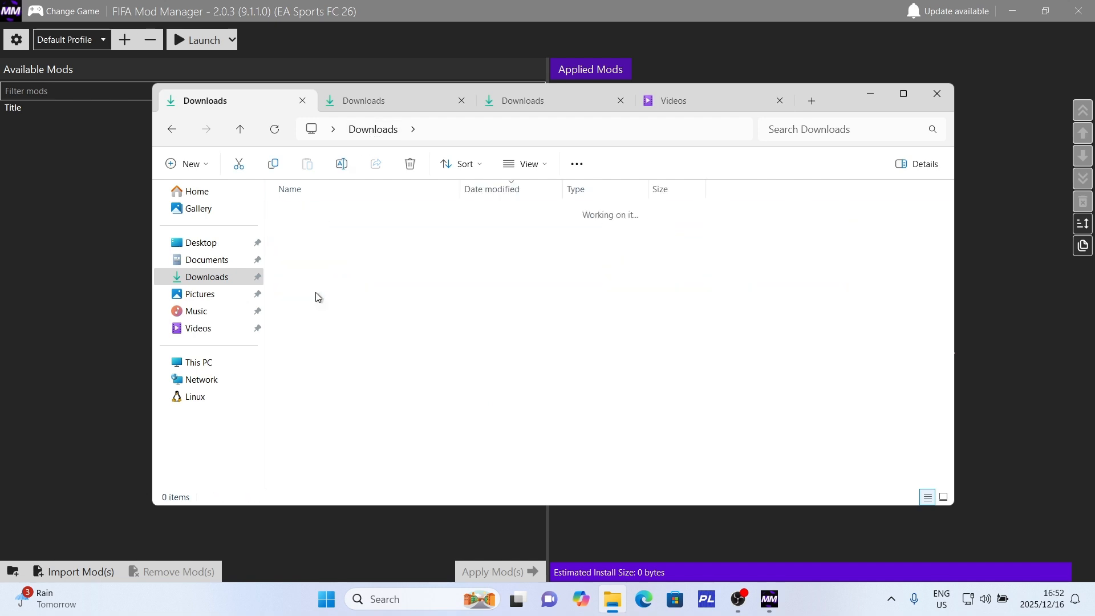
left_click(317, 315)
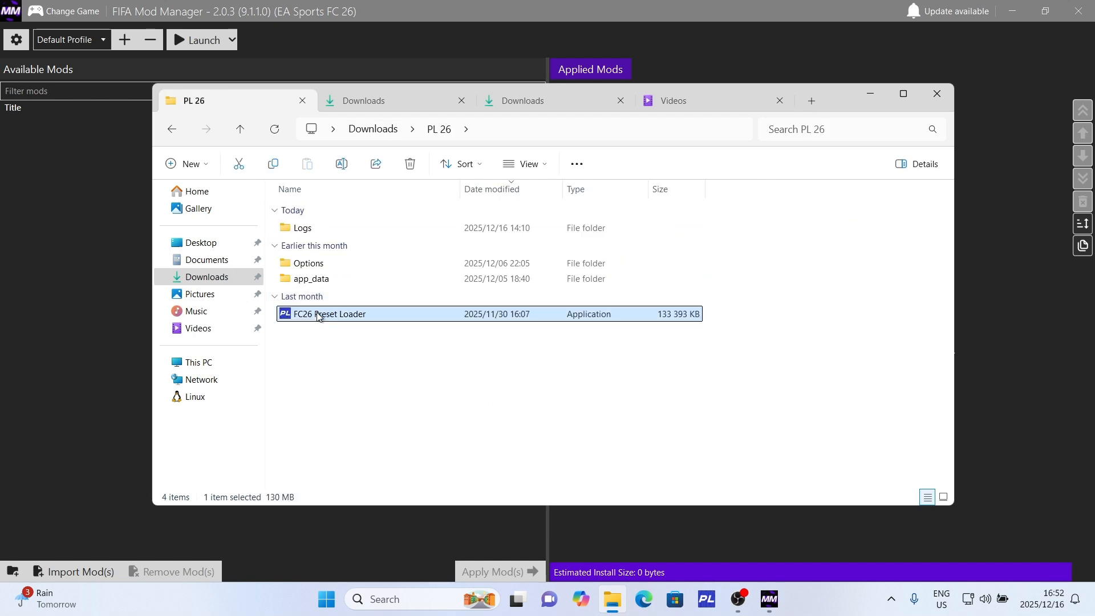
double_click(319, 315)
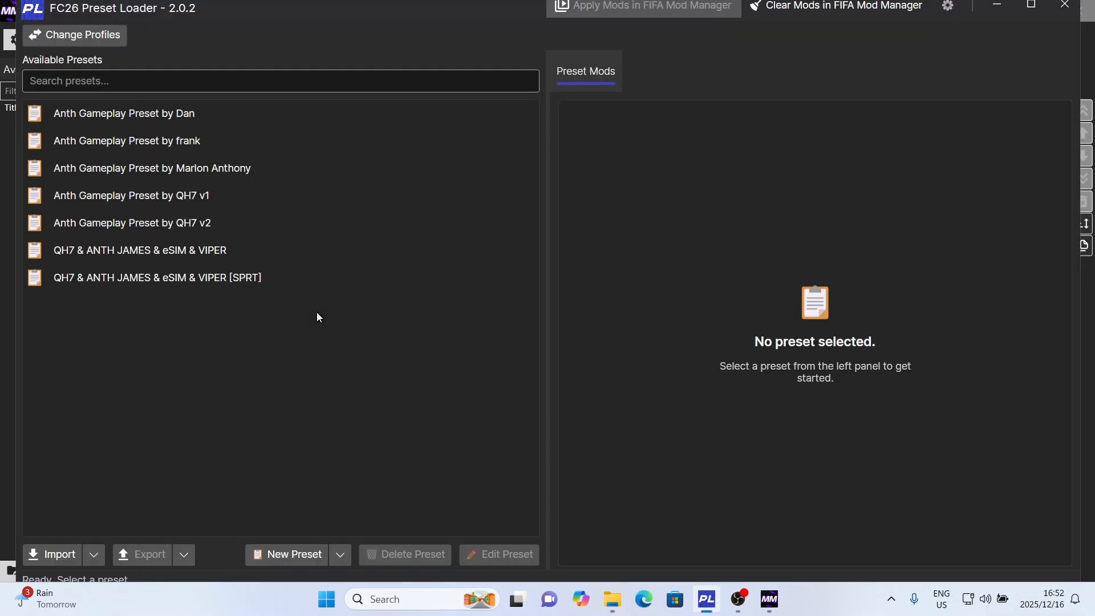
left_click(1031, 5)
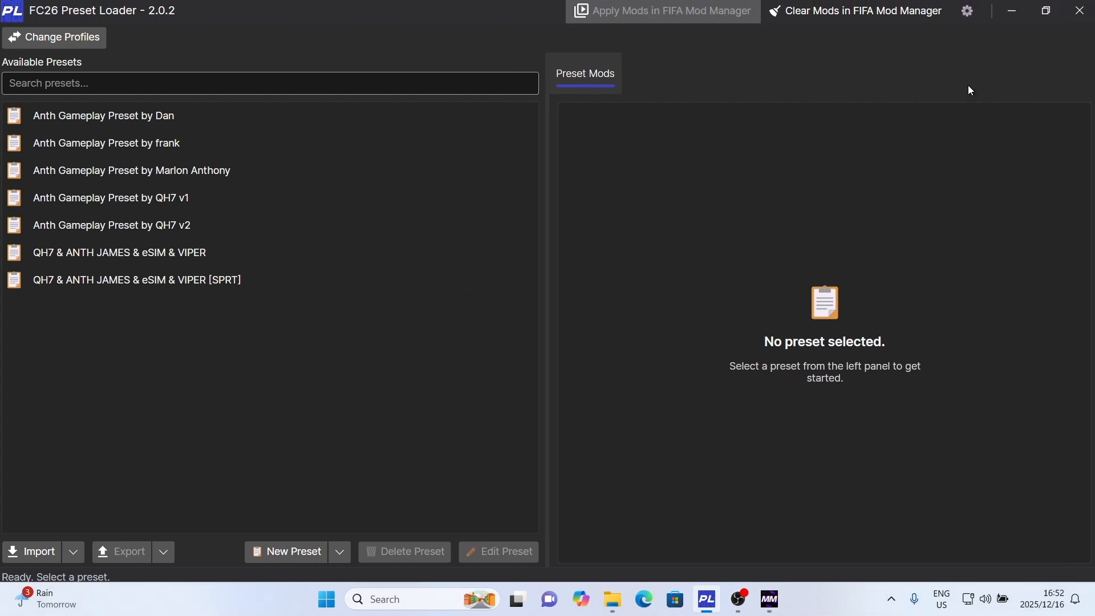
Set the FIFA Mod Manager executable path in the settings to FIFA Mod Manager in Downloads\FMM 26 and save.
left_click(972, 19)
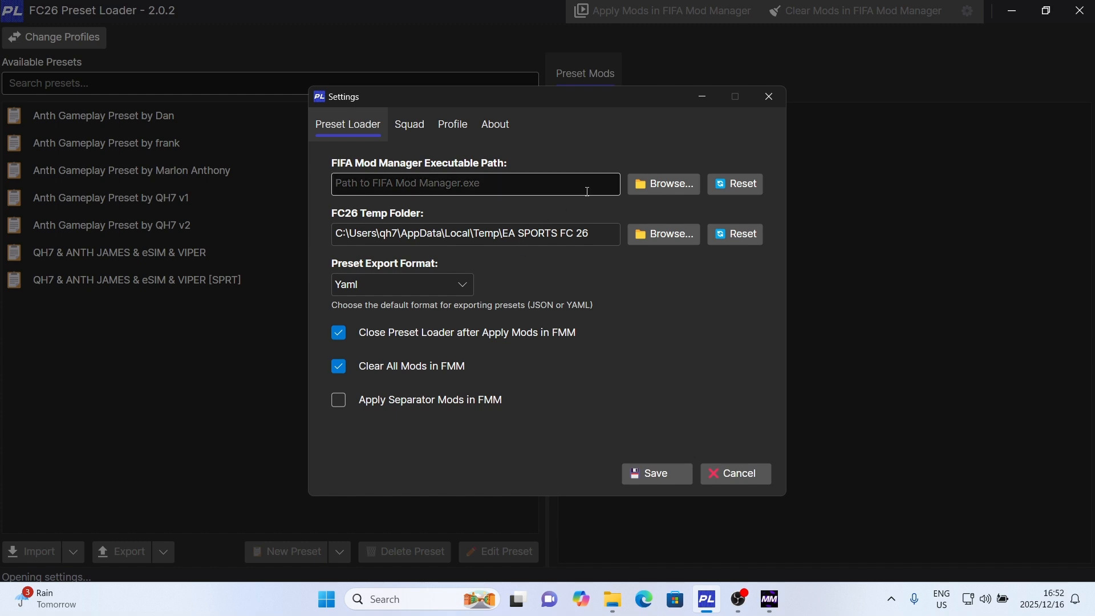
left_click(676, 183)
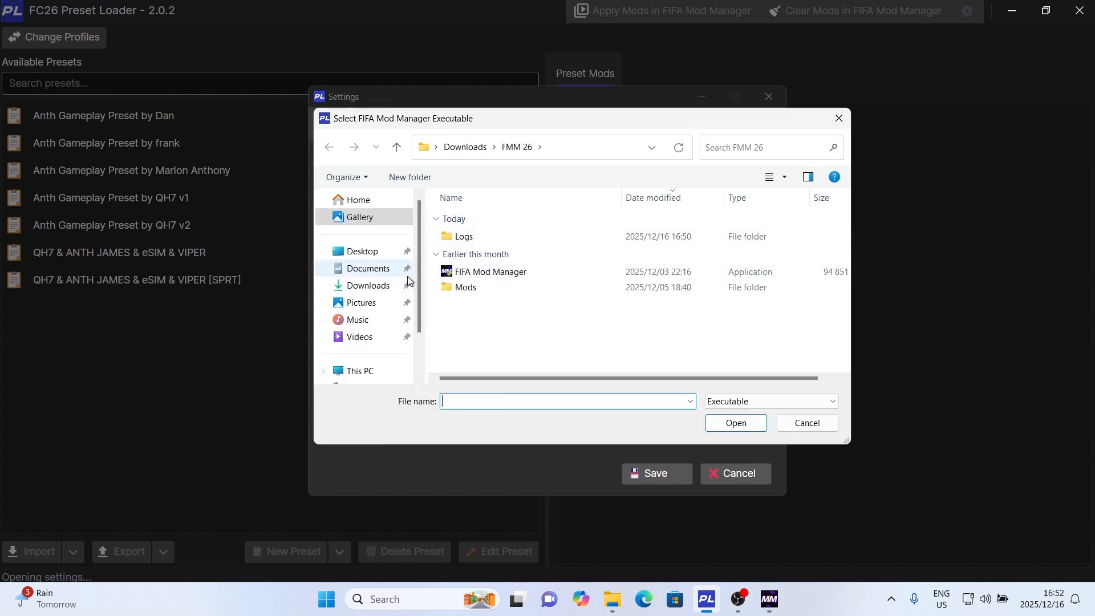
left_click(363, 288)
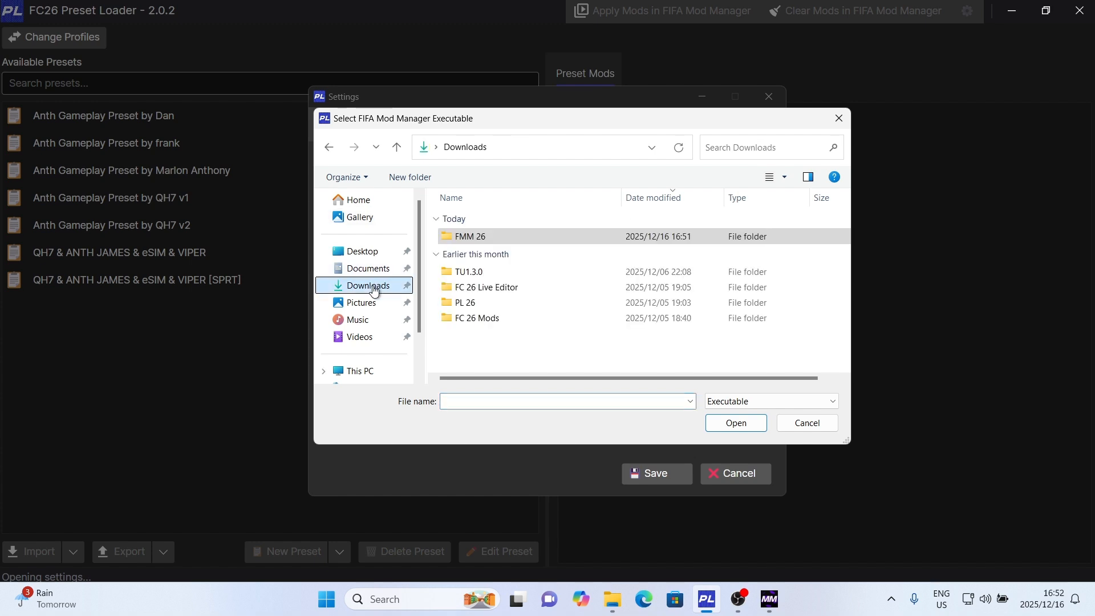
double_click(482, 237)
left_click(502, 272)
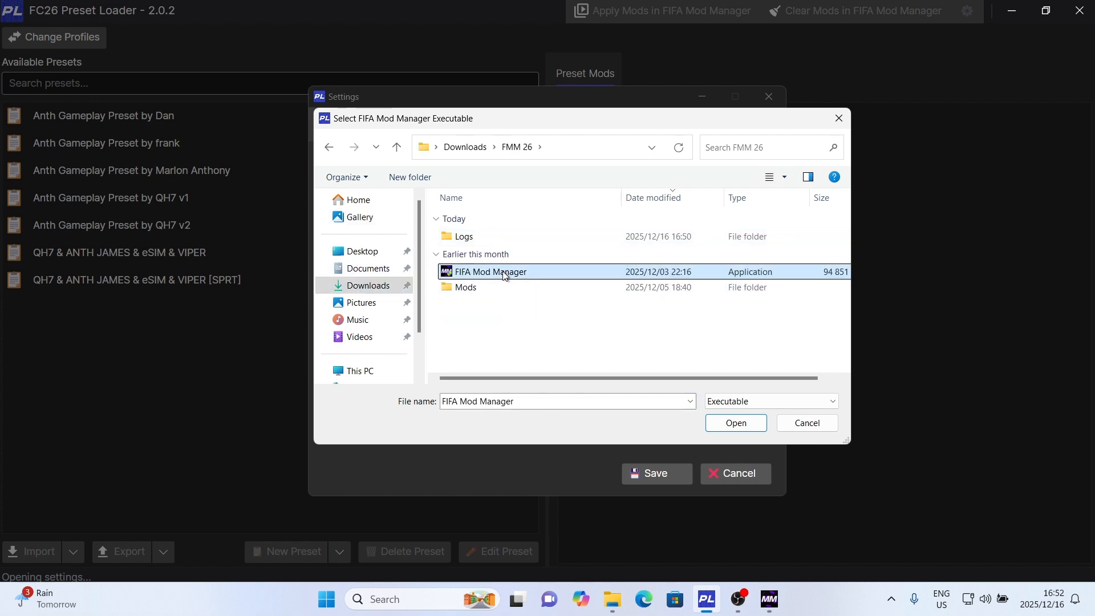
left_click(723, 424)
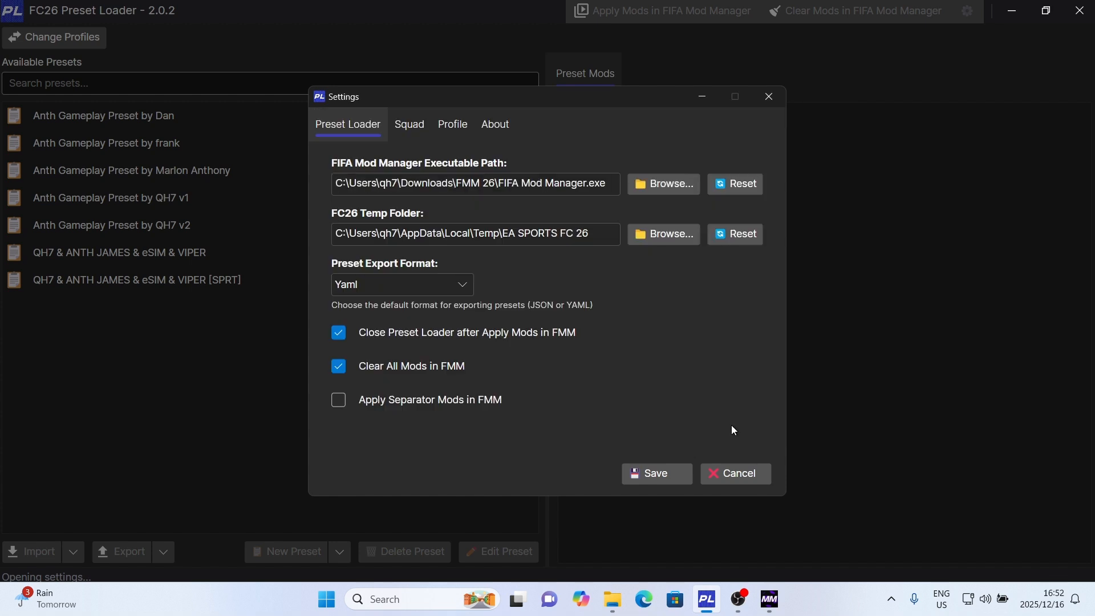
left_click(658, 474)
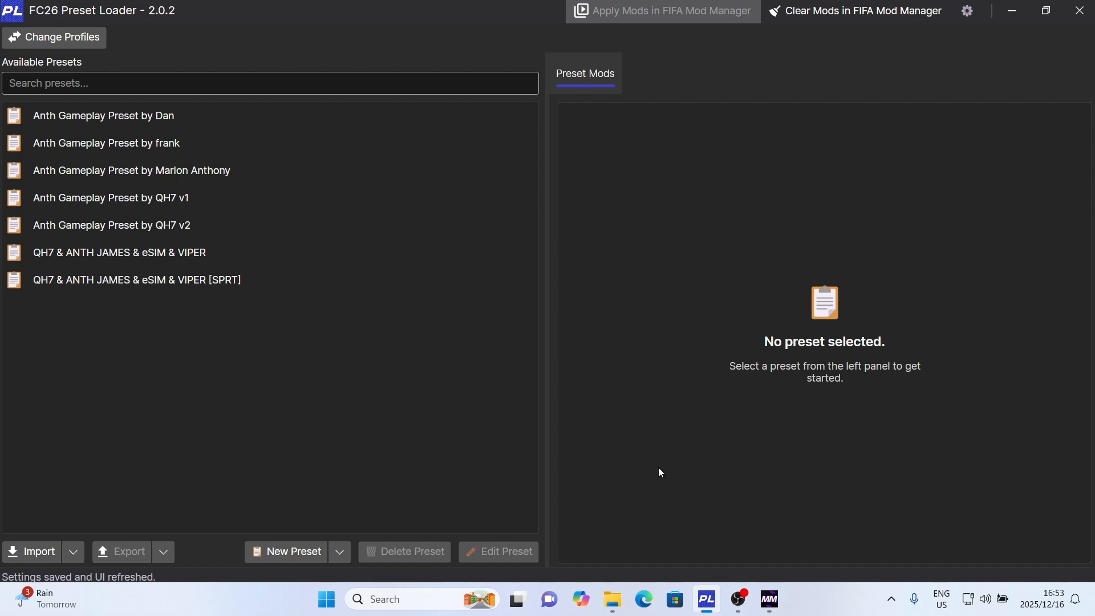
Create a new empty preset, view its editing window, and close that window without saving.
left_click(306, 553)
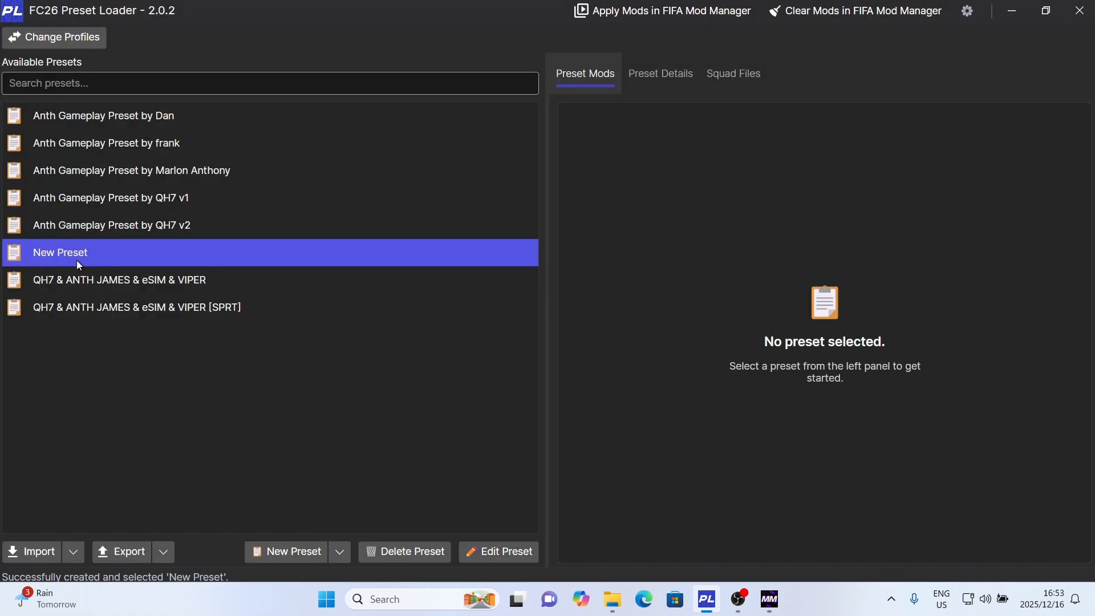
left_click(501, 552)
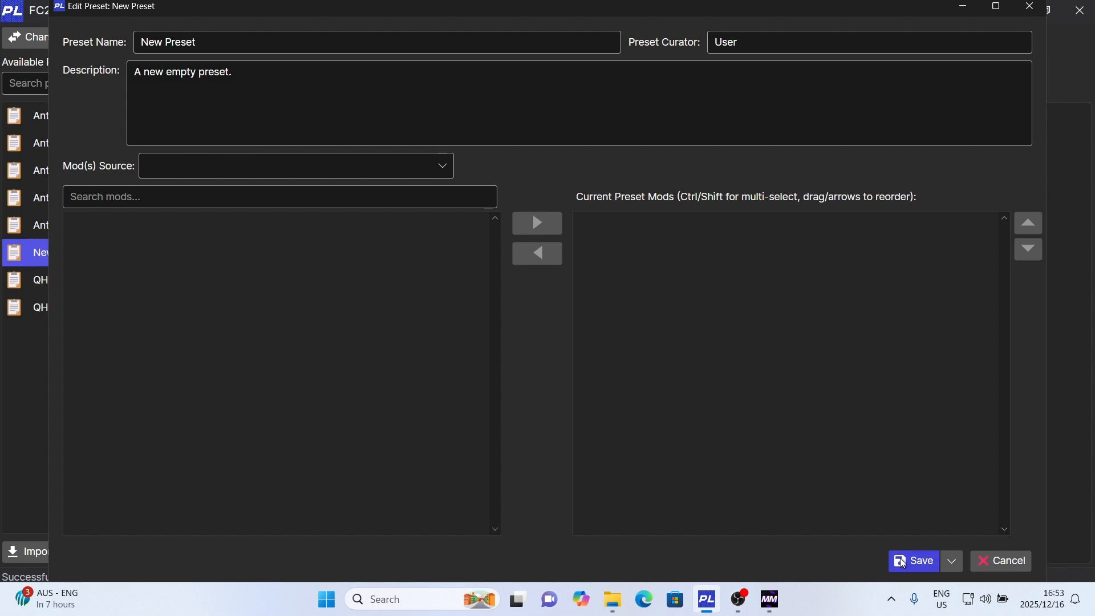
left_click(1005, 563)
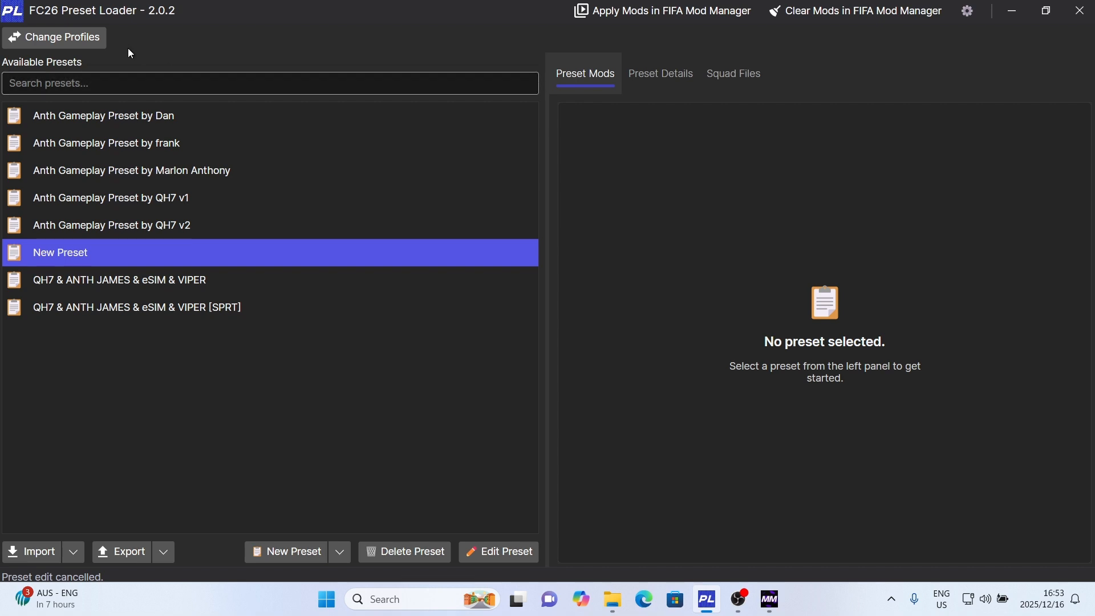
Open the active profile selection and look through the available modder profiles.
left_click(93, 43)
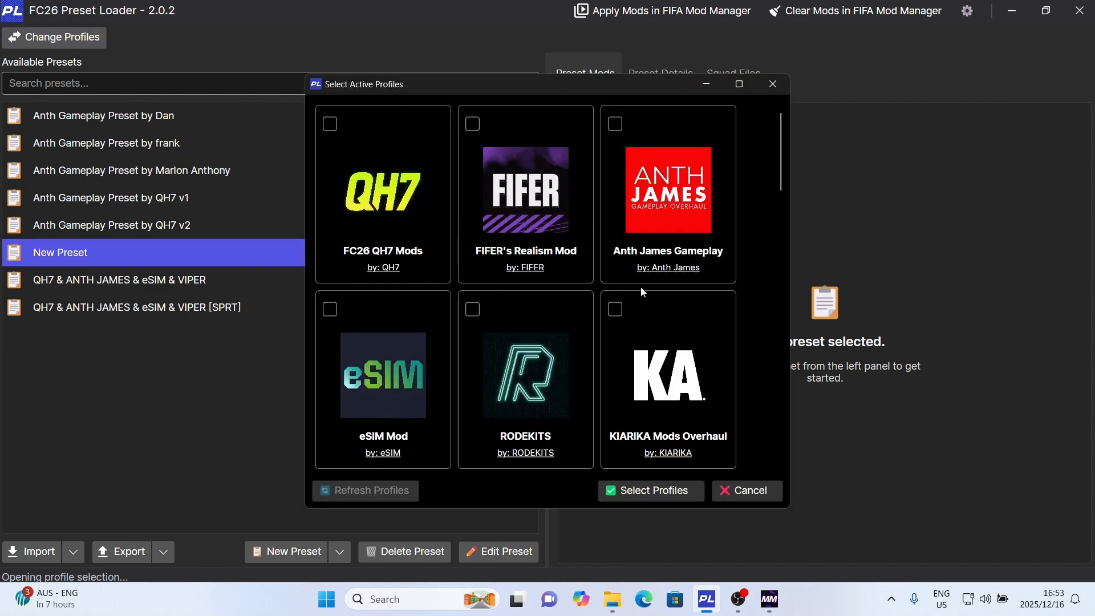
scroll(693, 295, "down", 1)
scroll(693, 295, "down", 6)
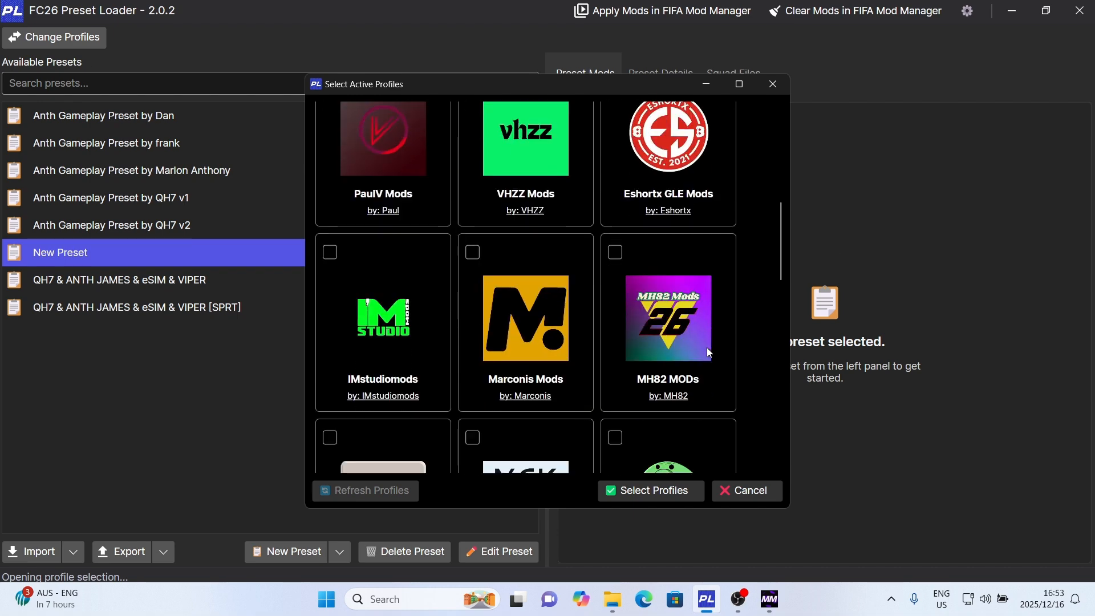
scroll(707, 347, "down", 7)
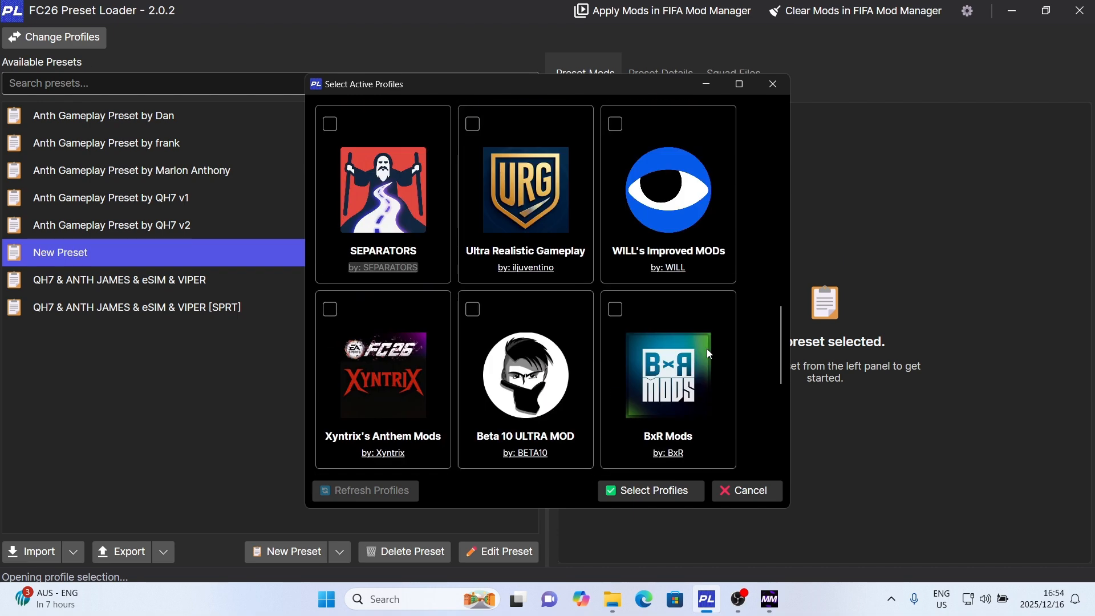
scroll(706, 350, "down", 4)
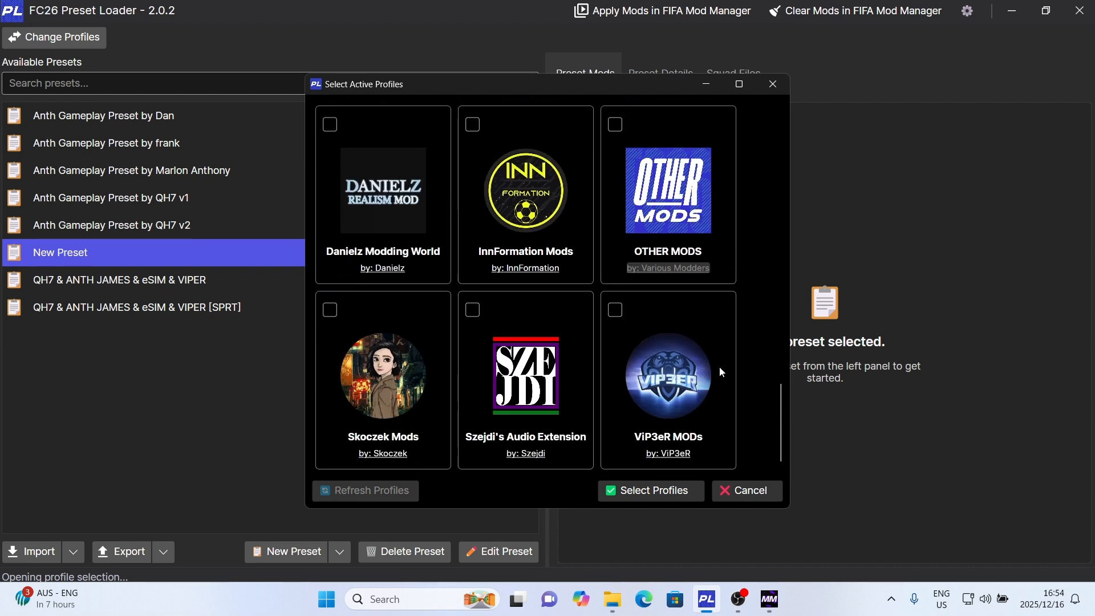
scroll(717, 360, "up", 17)
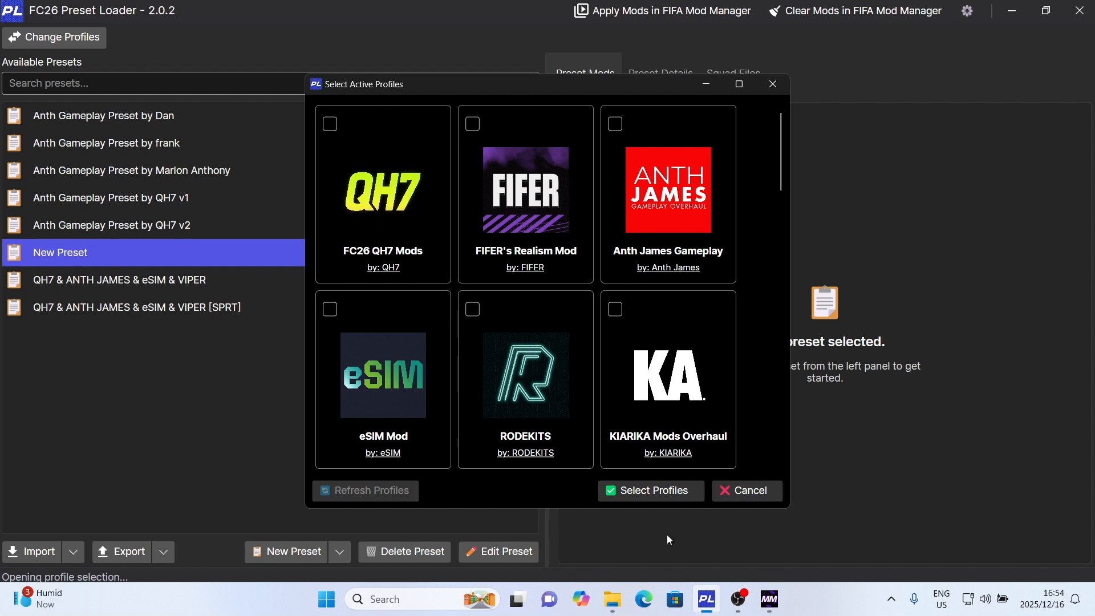
Examine how the mods are organized in Downloads\FC 26 Mods, including the QH7 and Viper folders, and return to Preset Loader.
left_click(611, 602)
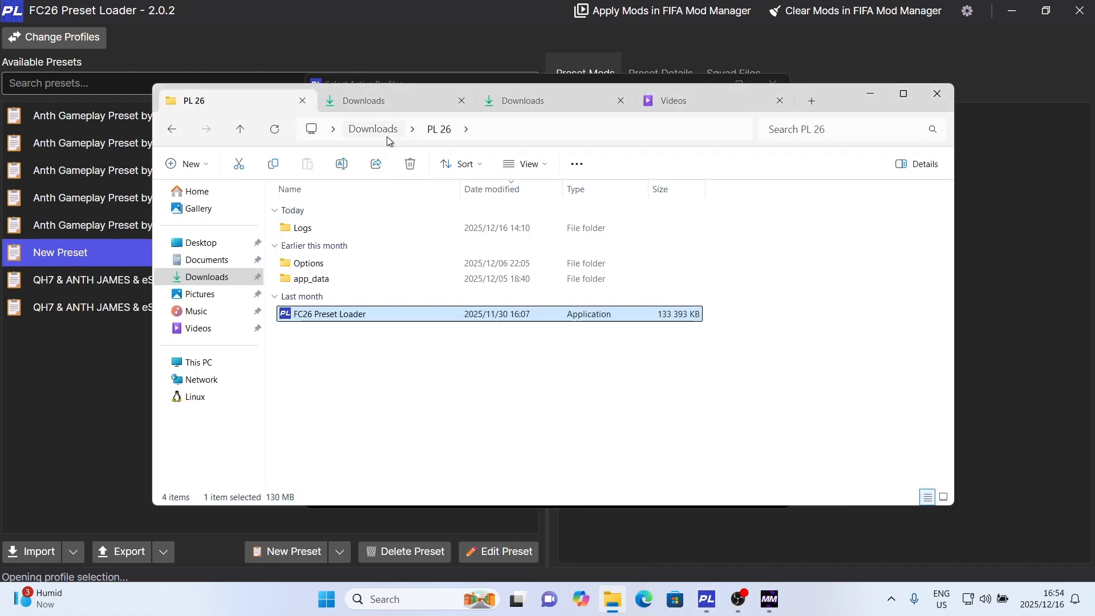
left_click(387, 137)
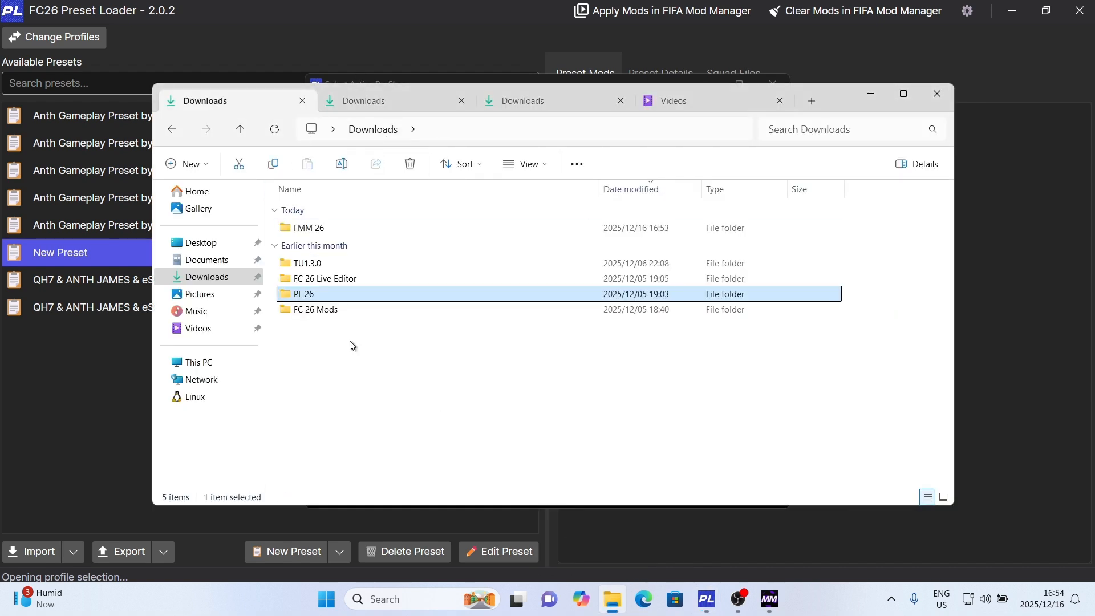
left_click(317, 315)
double_click(335, 315)
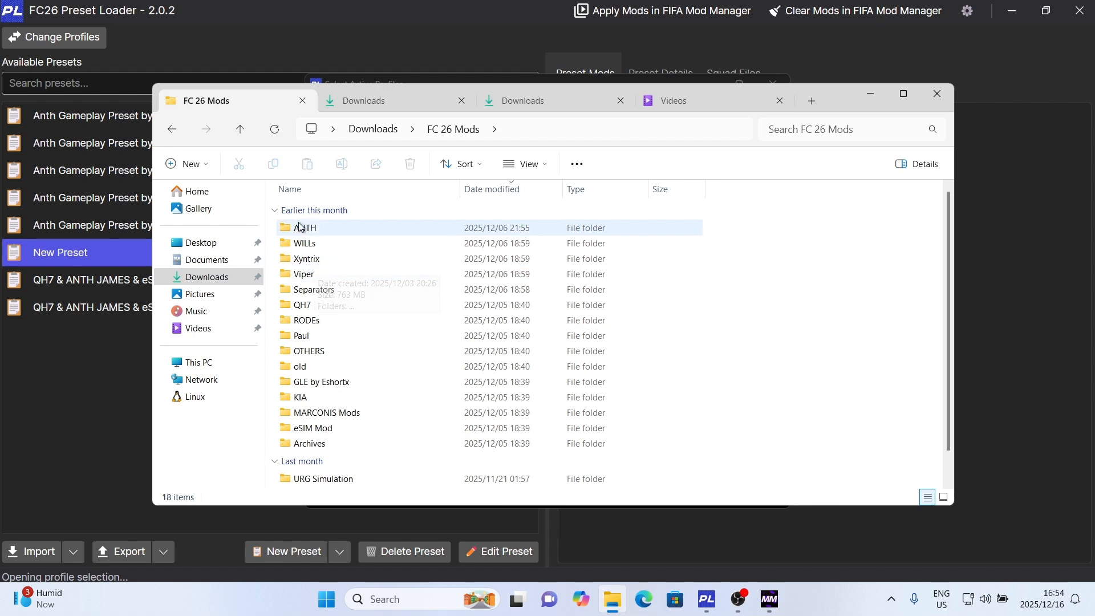
double_click(313, 308)
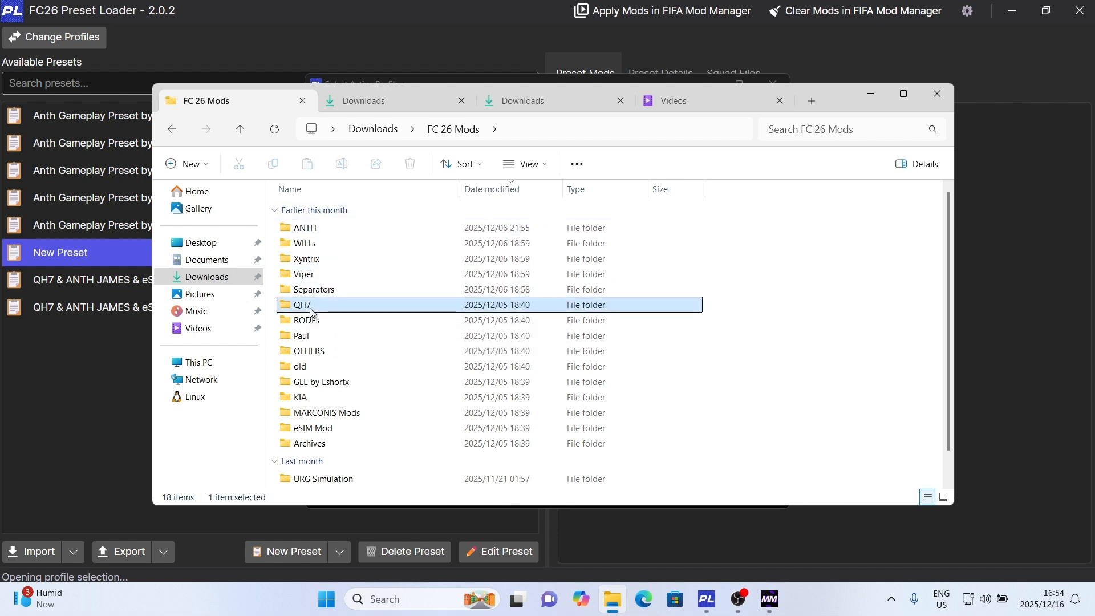
left_click(459, 136)
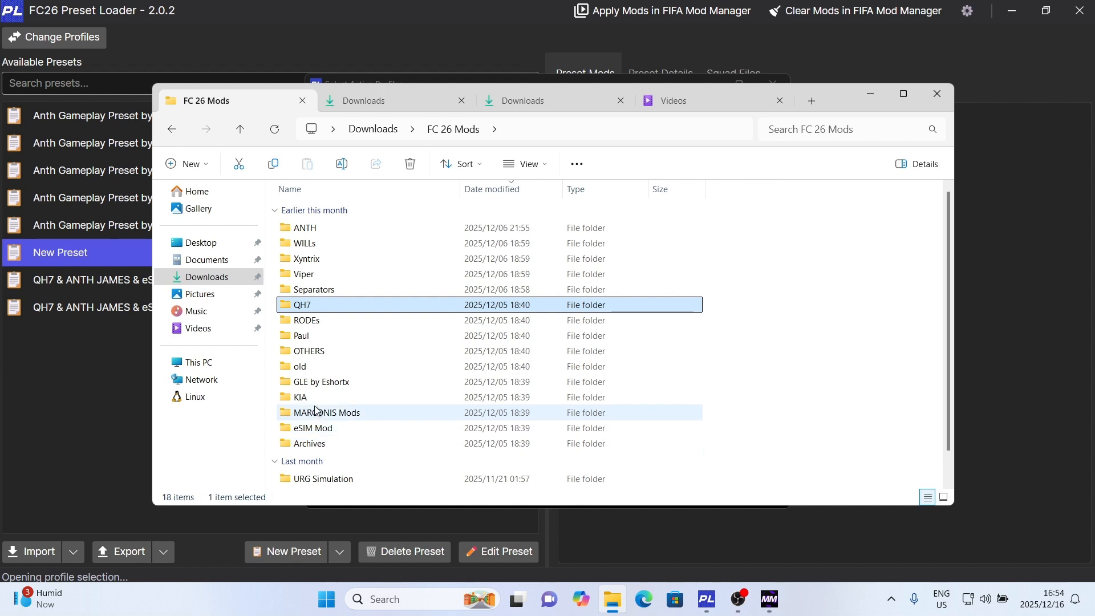
scroll(316, 297, "down", 1)
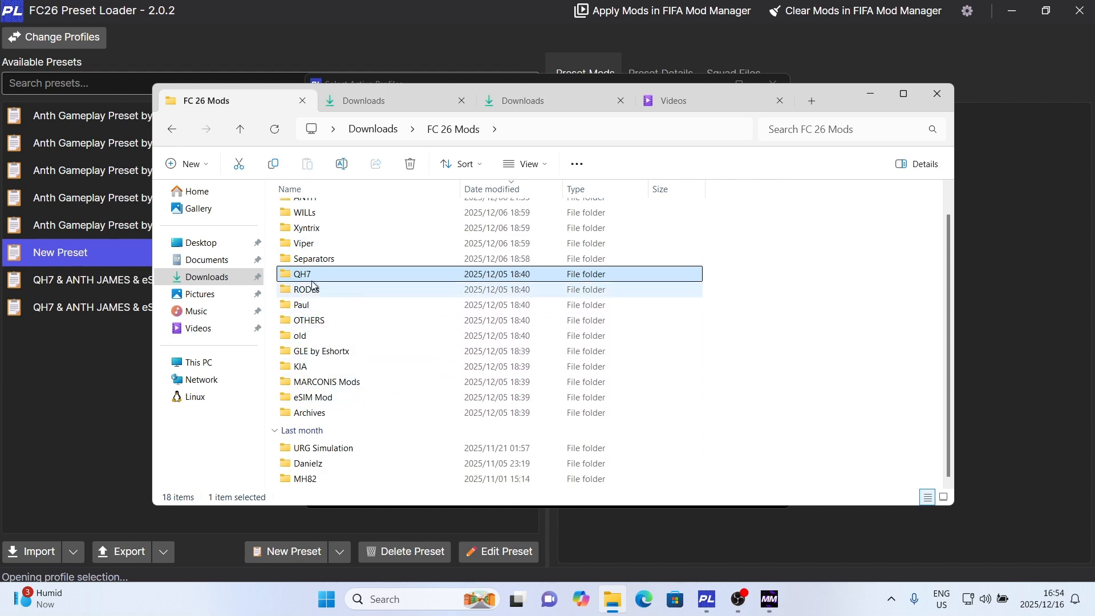
double_click(313, 244)
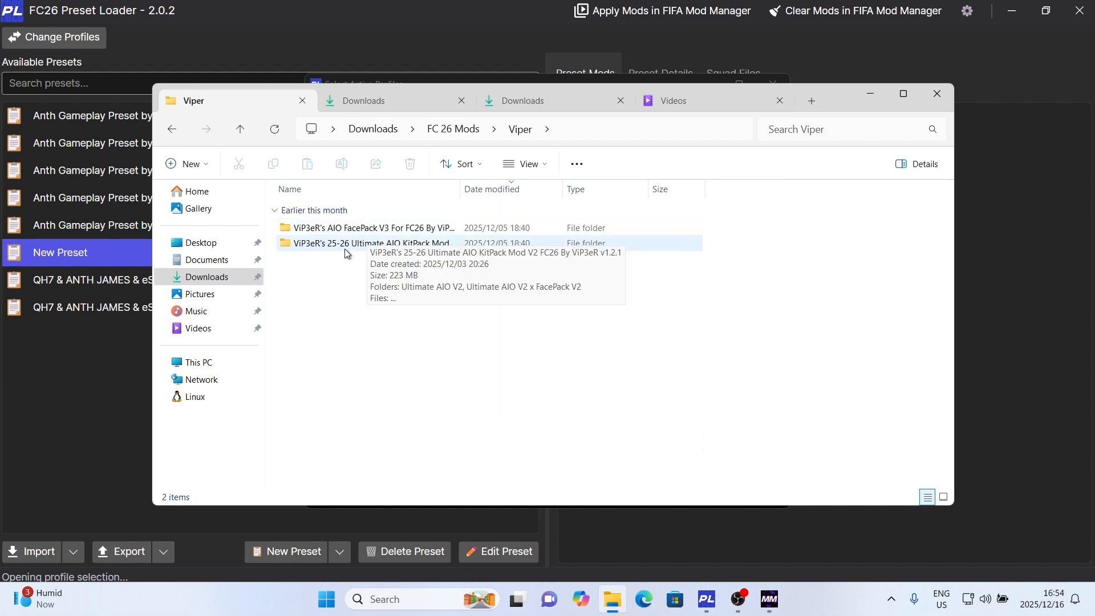
left_click(454, 129)
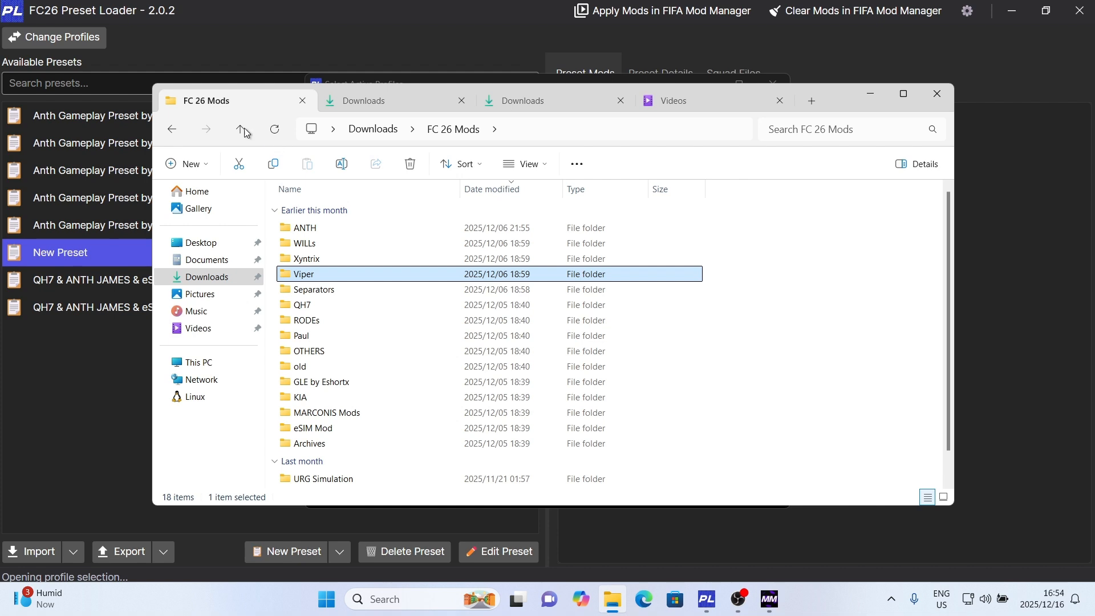
left_click(105, 94)
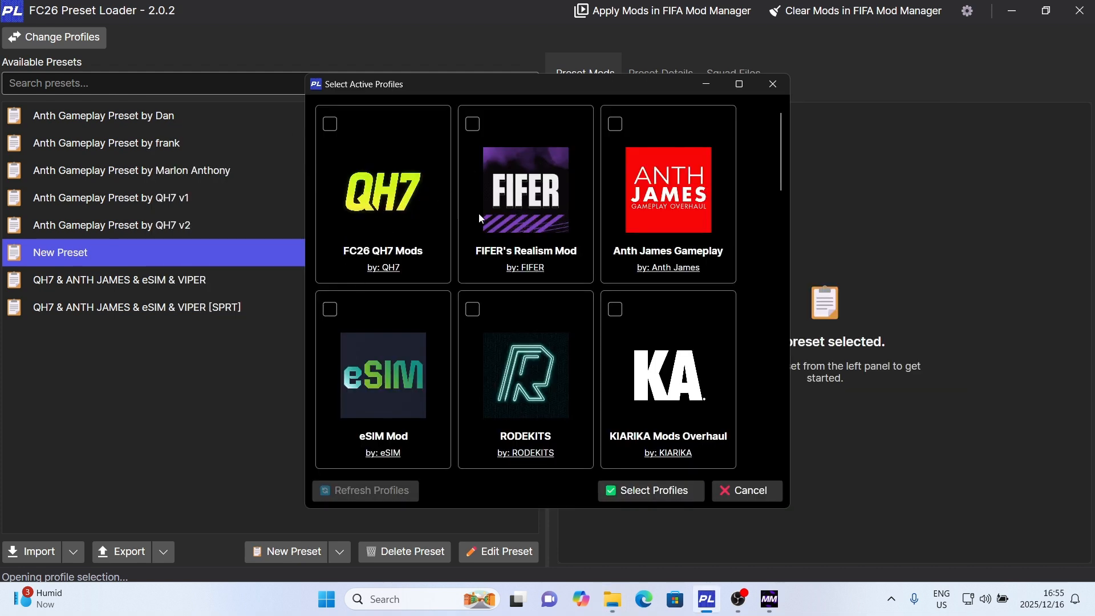
Activate the FC26 QH7 Mods profile with Downloads\FC 26 Mods\QH7 as its source folder and save the path.
left_click(377, 195)
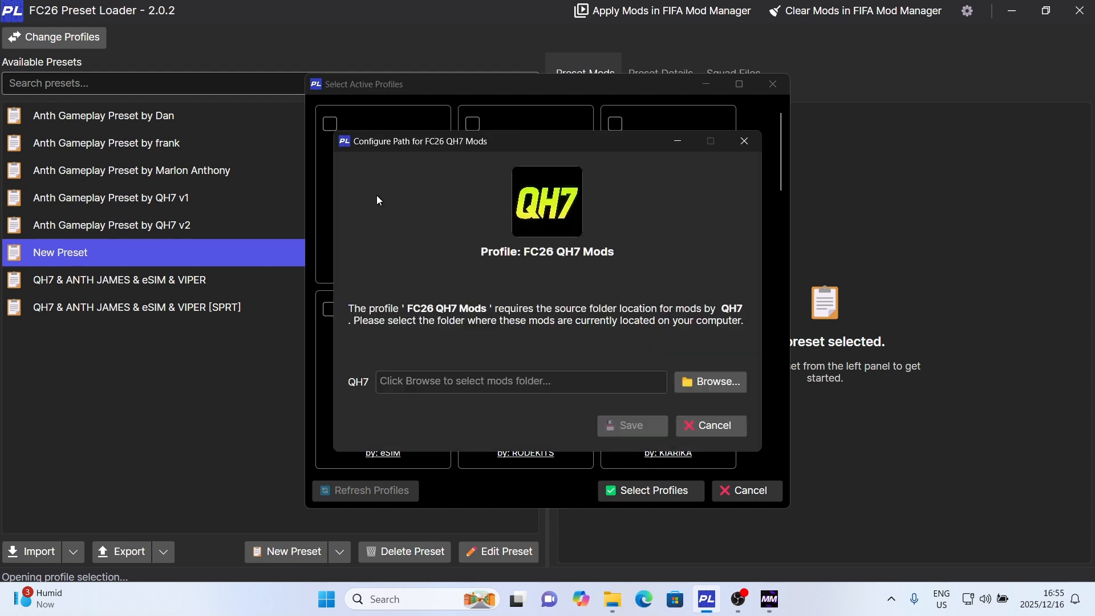
left_click(705, 387)
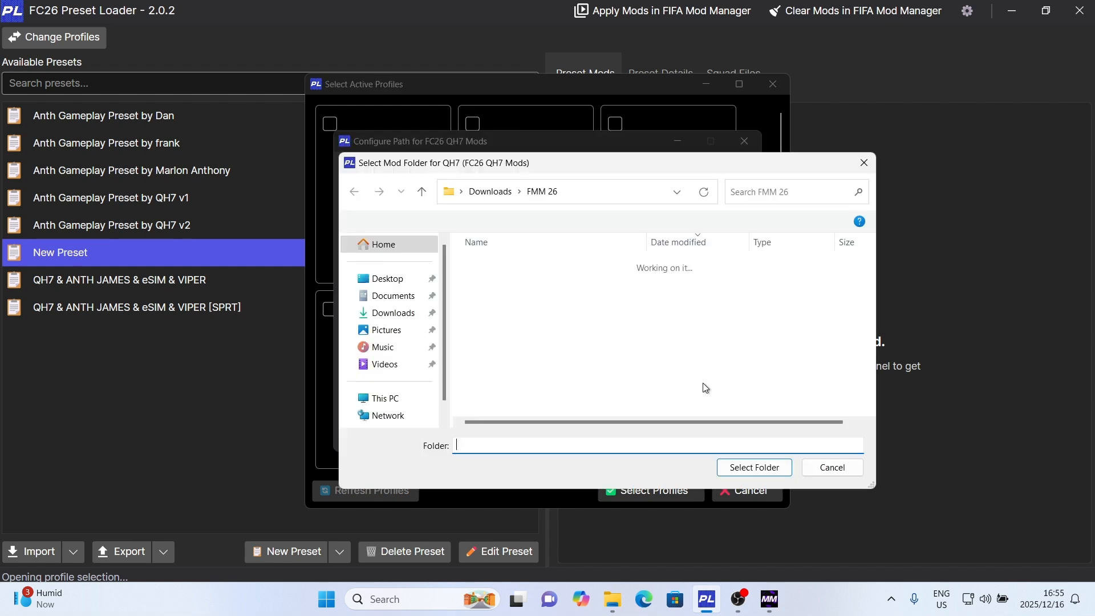
left_click(392, 313)
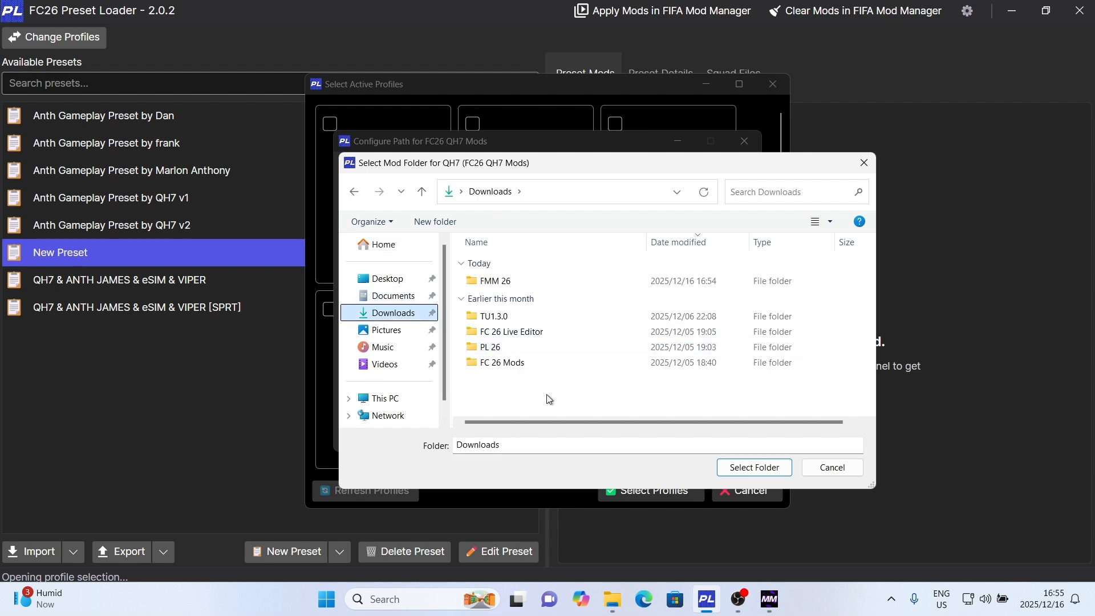
double_click(518, 362)
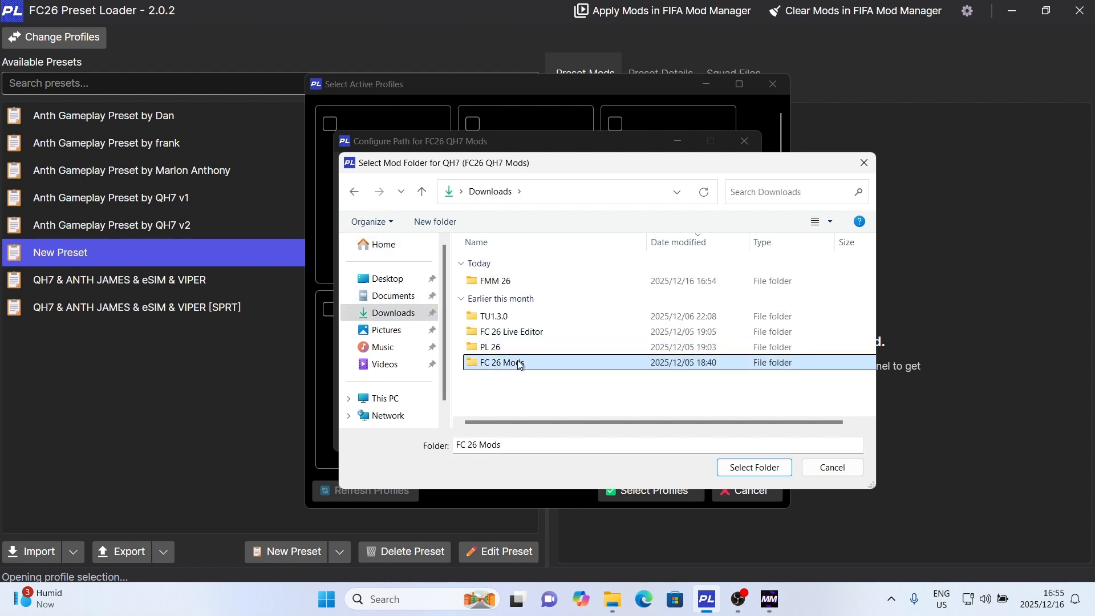
double_click(505, 358)
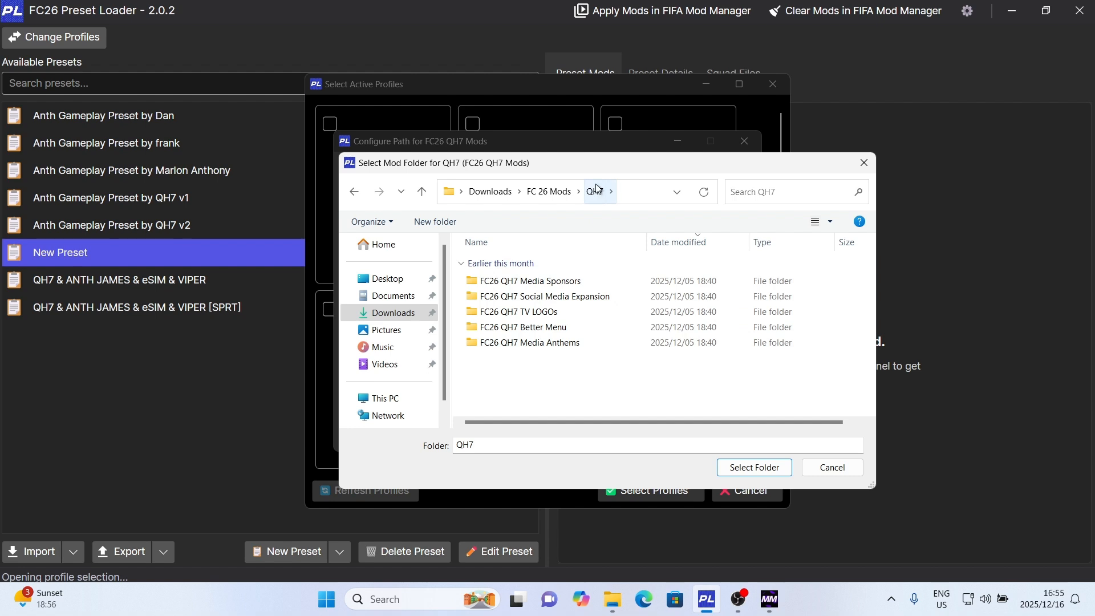
left_click(766, 474)
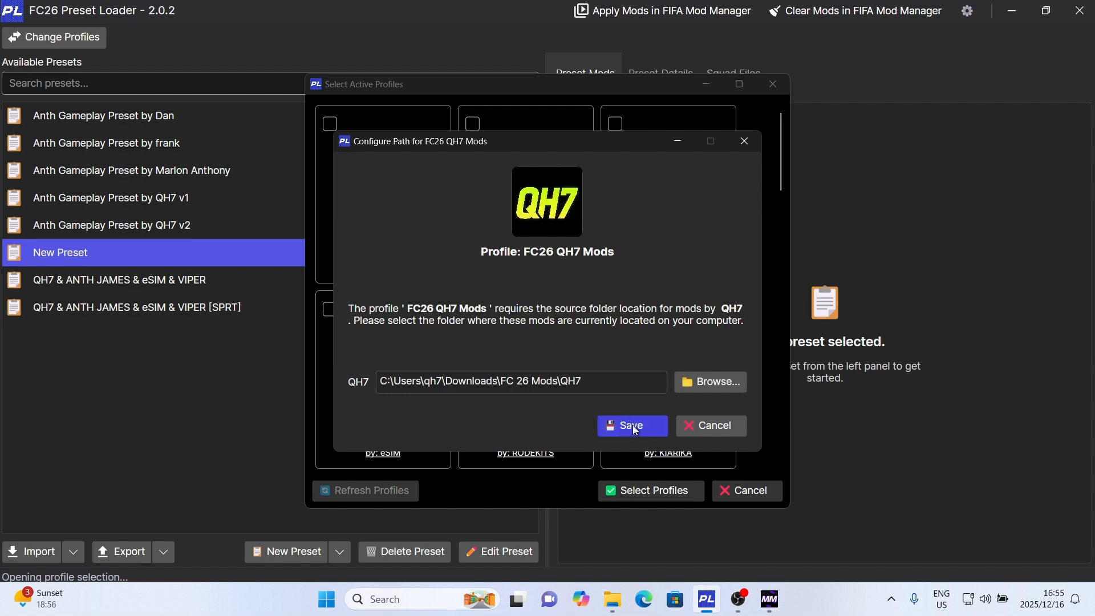
left_click(637, 434)
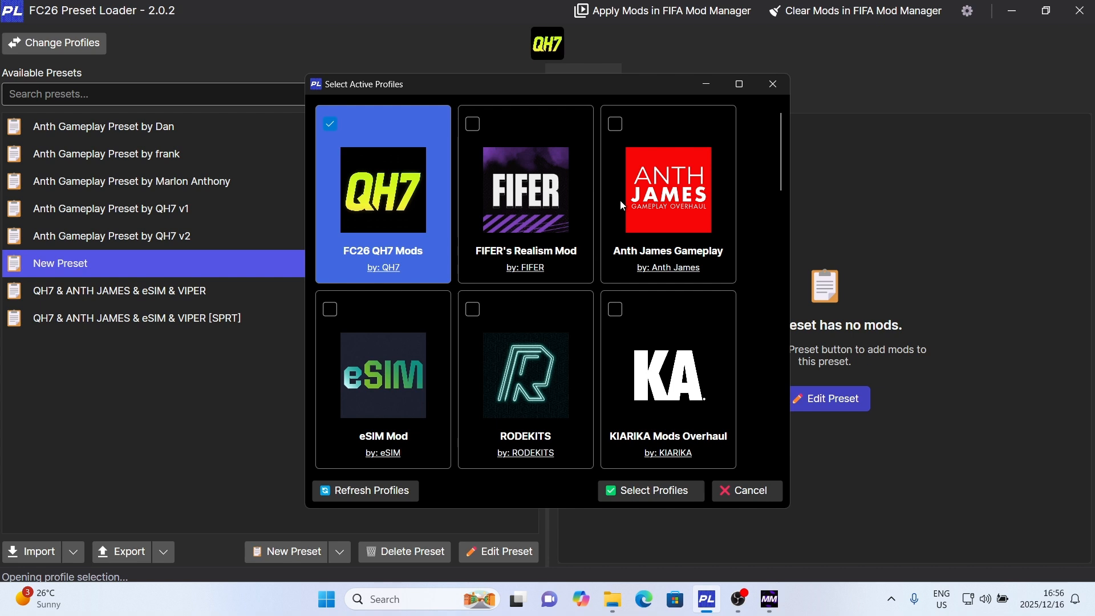
Activate the Anth James Gameplay profile with Downloads\FC 26 Mods\ANTH as its source folder and save the path.
left_click(664, 213)
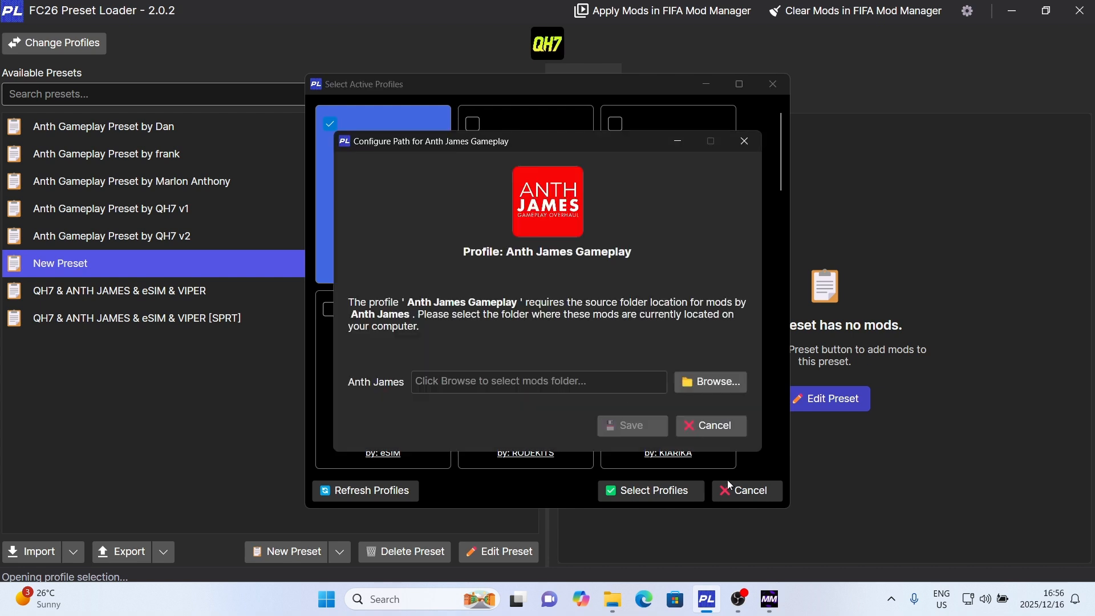
left_click(700, 387)
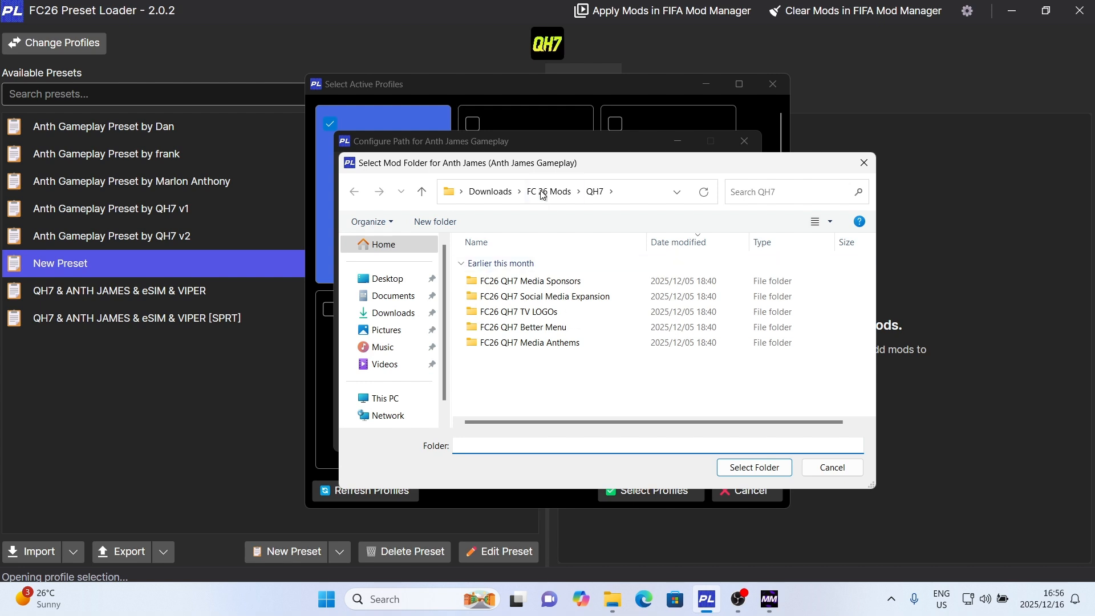
left_click(551, 194)
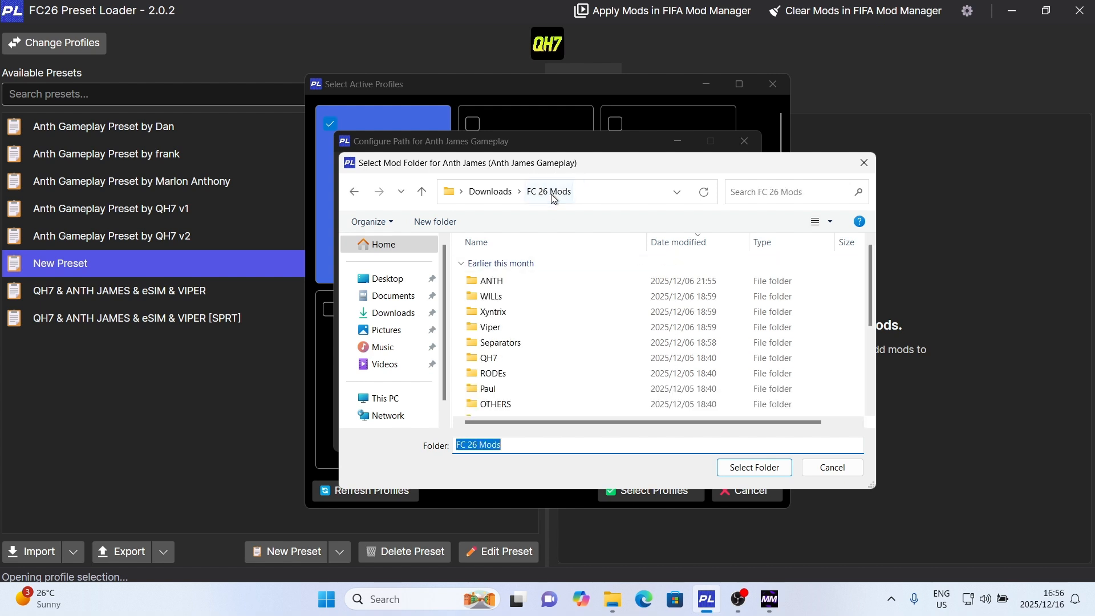
left_click(511, 281)
double_click(511, 280)
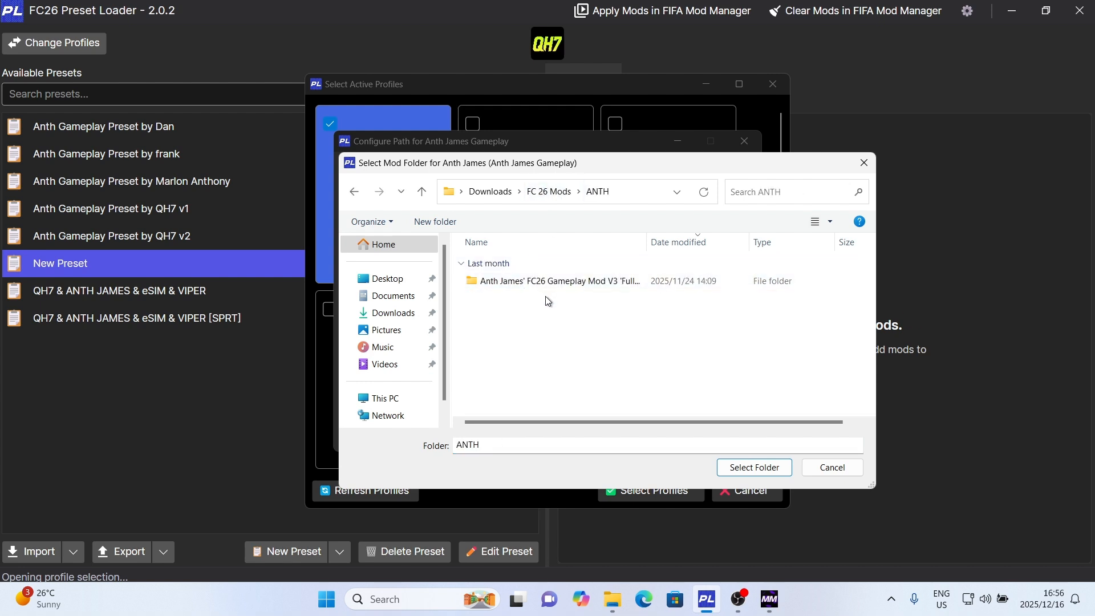
left_click(753, 467)
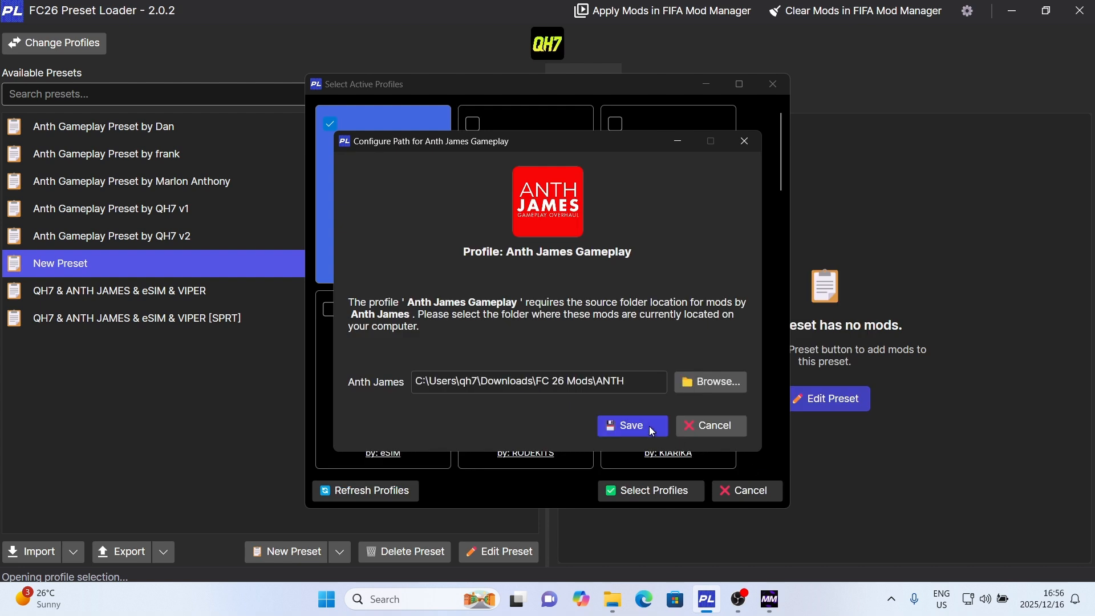
left_click(649, 426)
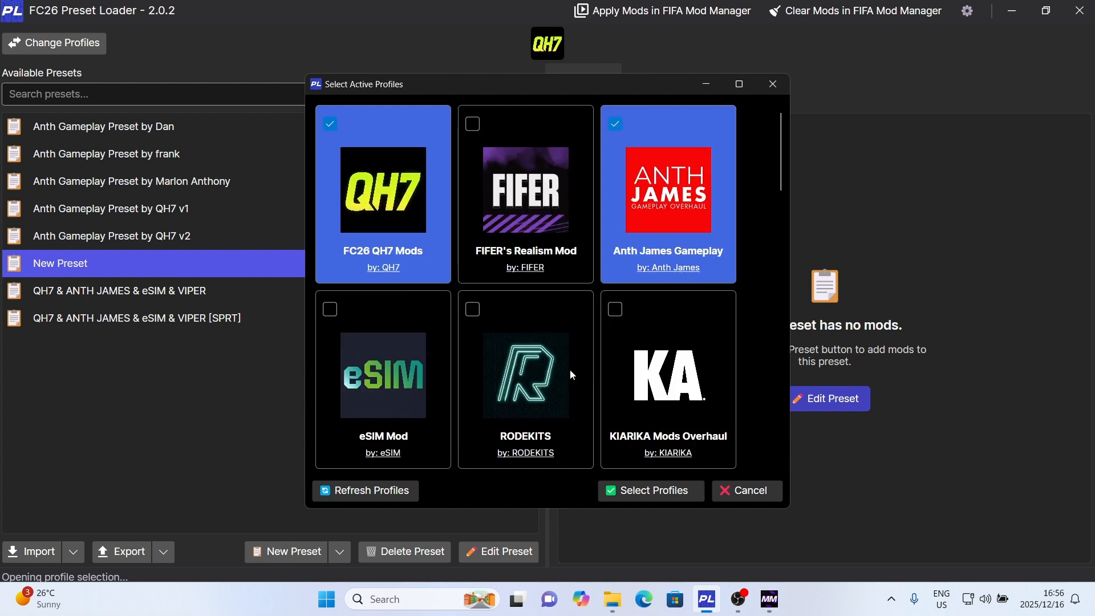
Activate the ViP3eR MODs profile with Downloads\FC 26 Mods\Viper as its source folder and save the path.
scroll(570, 368, "down", 10)
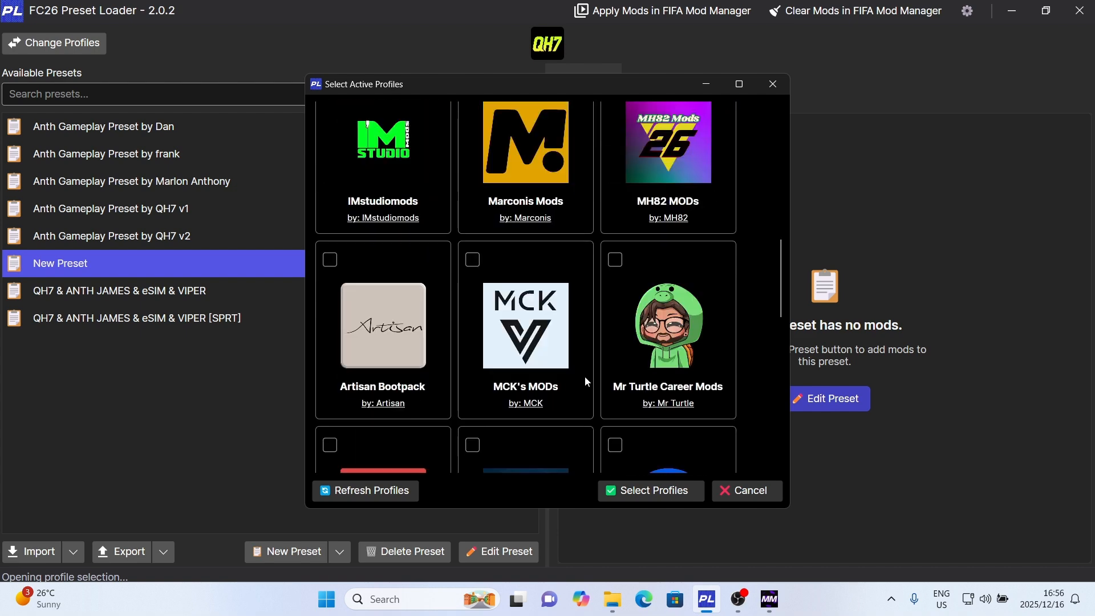
scroll(581, 381, "down", 5)
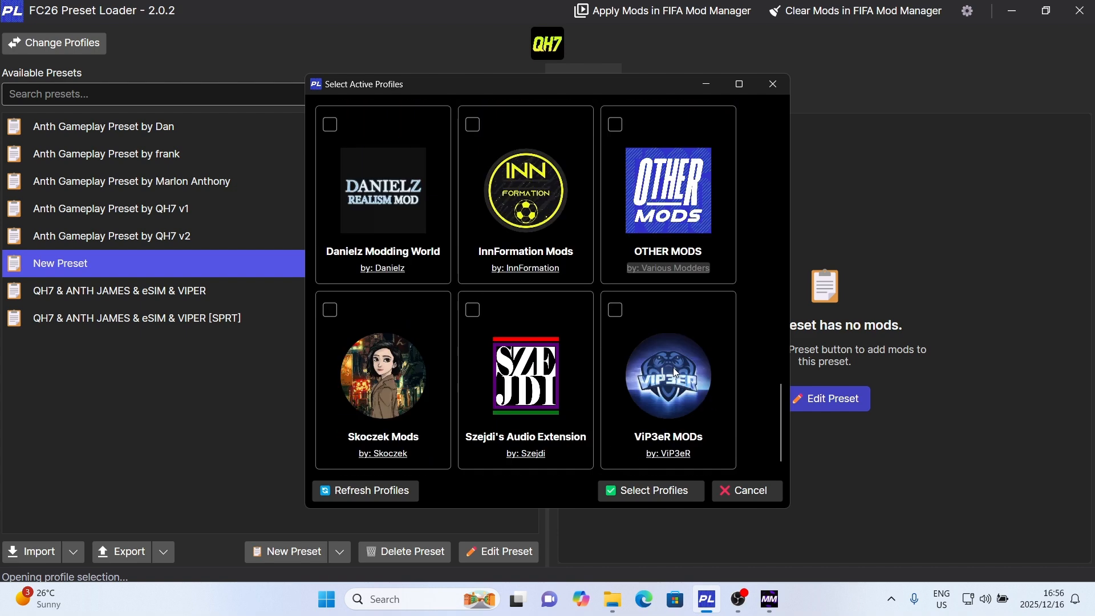
left_click(673, 367)
left_click(706, 382)
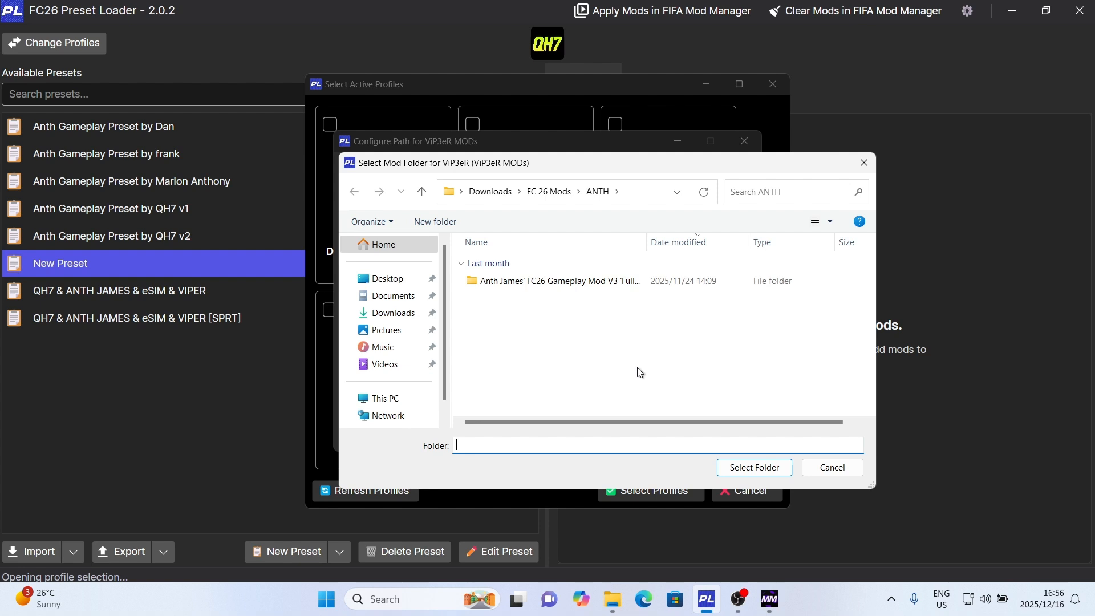
left_click(547, 192)
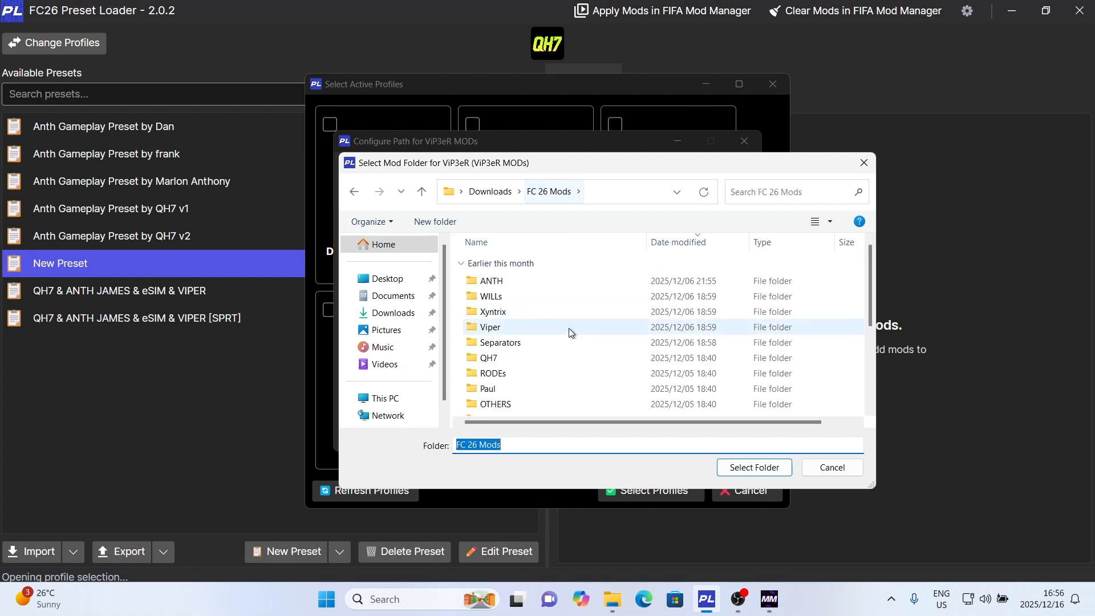
left_click(500, 331)
double_click(500, 335)
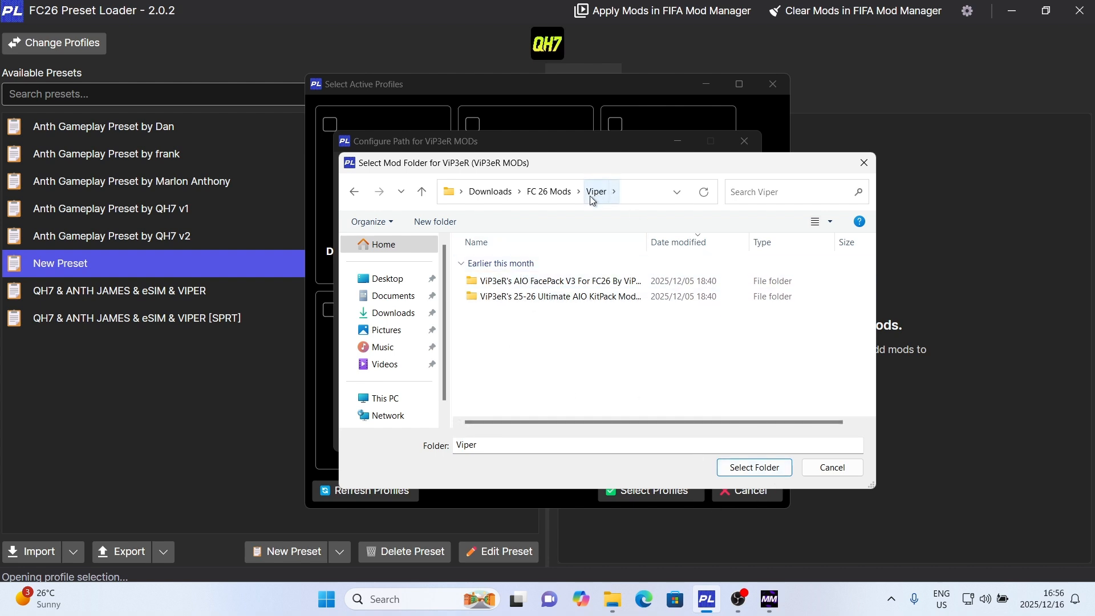
left_click(758, 472)
left_click(638, 427)
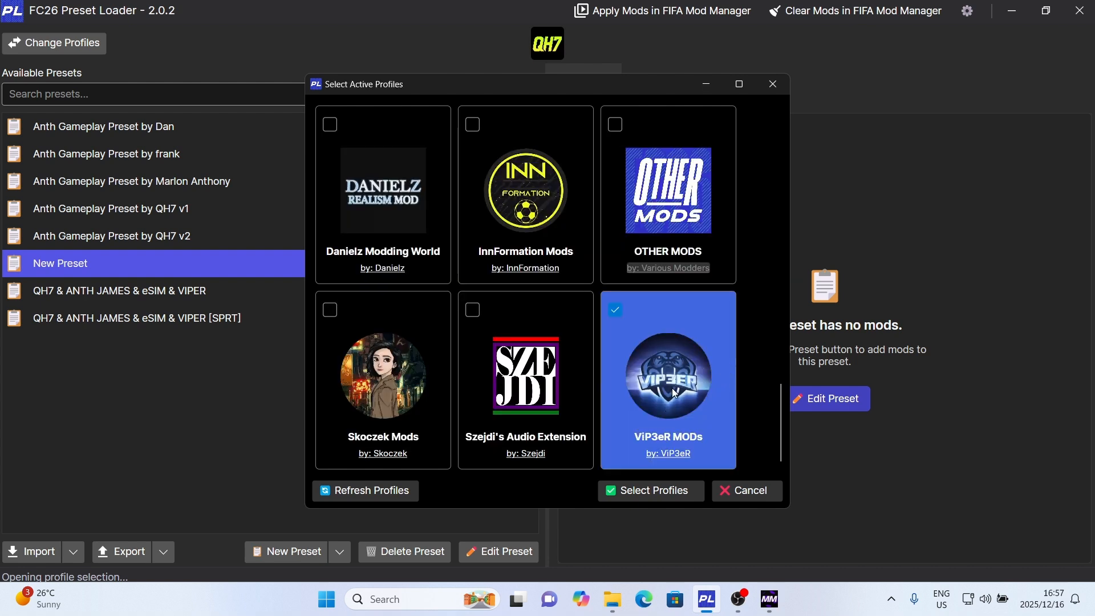
Switch to File Explorer, examine the contents of the OTHERS folder in FC 26 Mods, and return to Preset Loader.
mouse_move(616, 603)
left_click(612, 599)
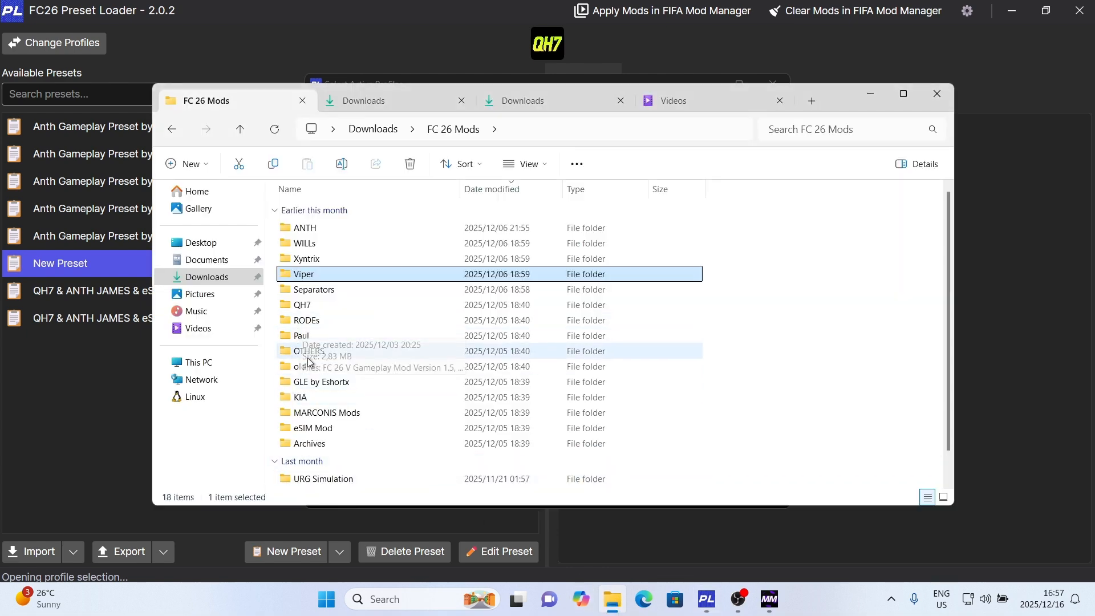
double_click(323, 353)
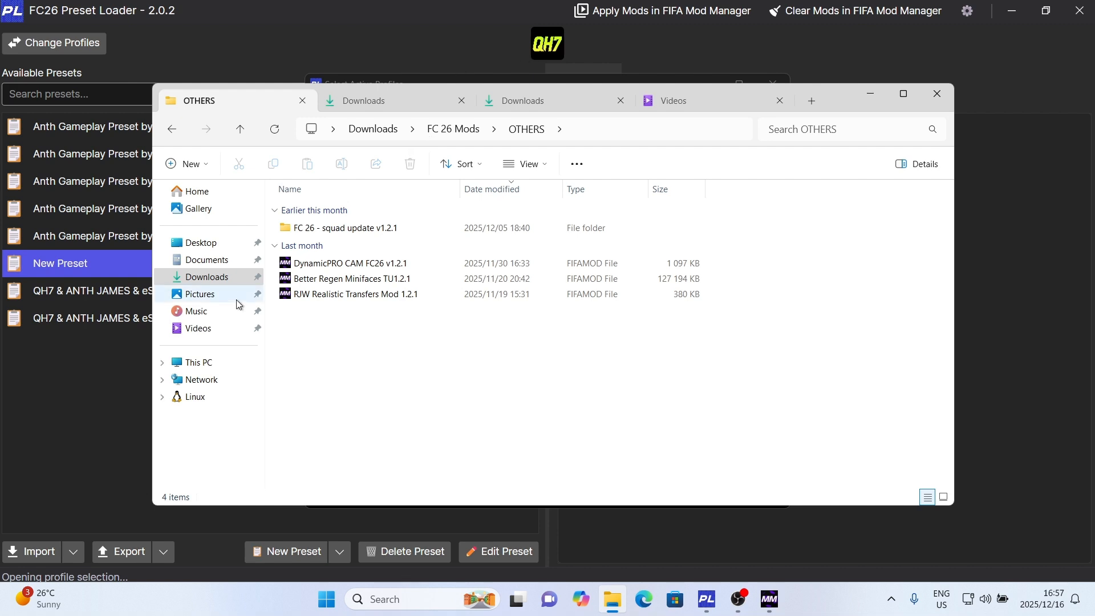
left_click(511, 9)
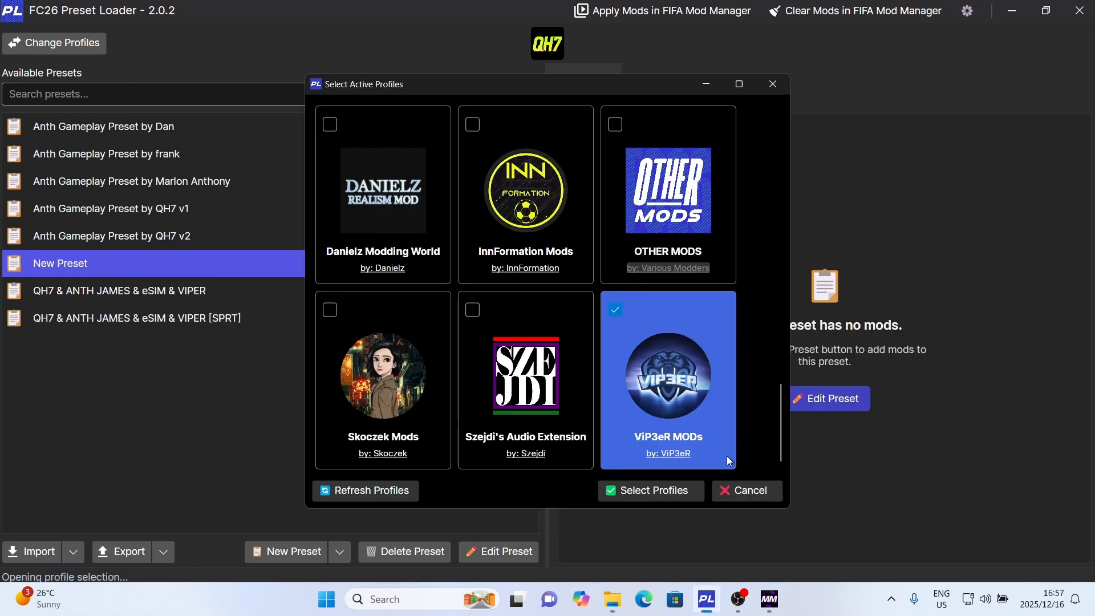
Activate the OTHER MODS profile with source folder Downloads\FC 26 Mods\OTHERS, and confirm the selection of active profiles.
left_click(660, 203)
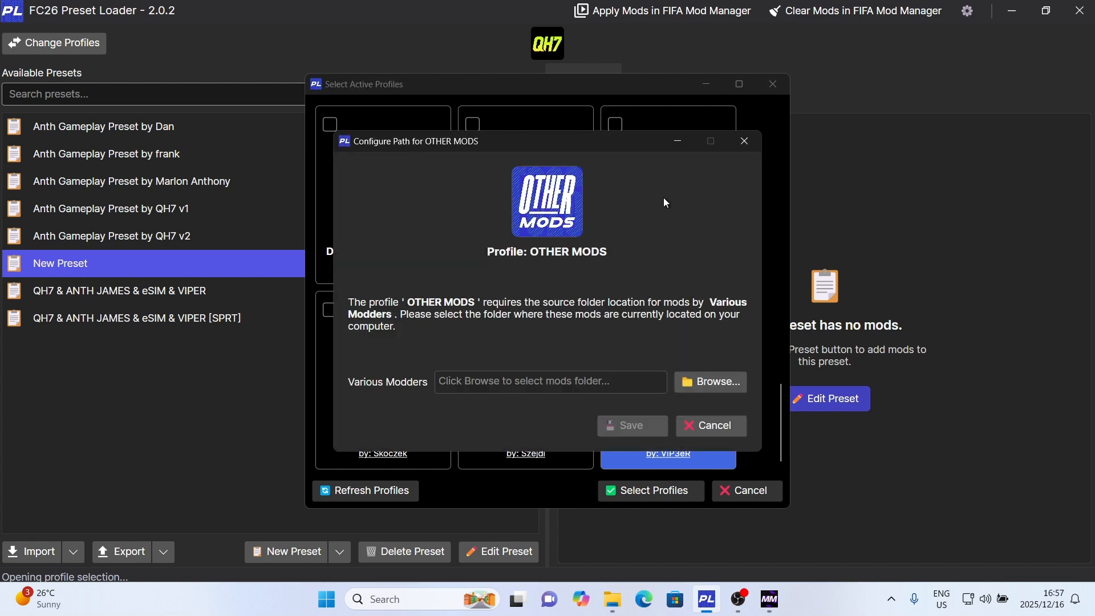
left_click(710, 382)
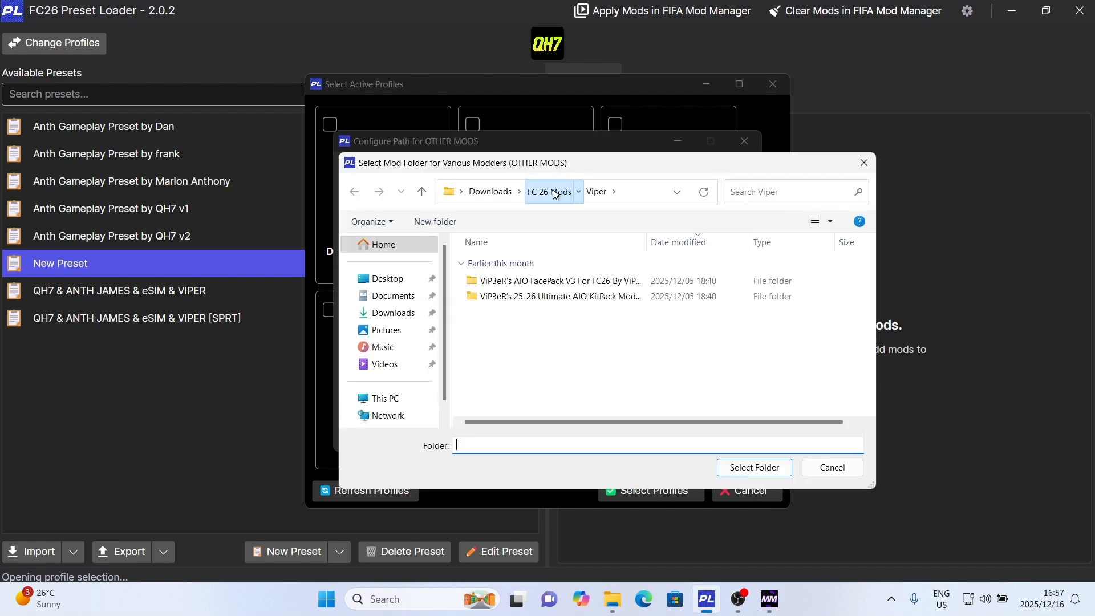
left_click(553, 192)
double_click(663, 400)
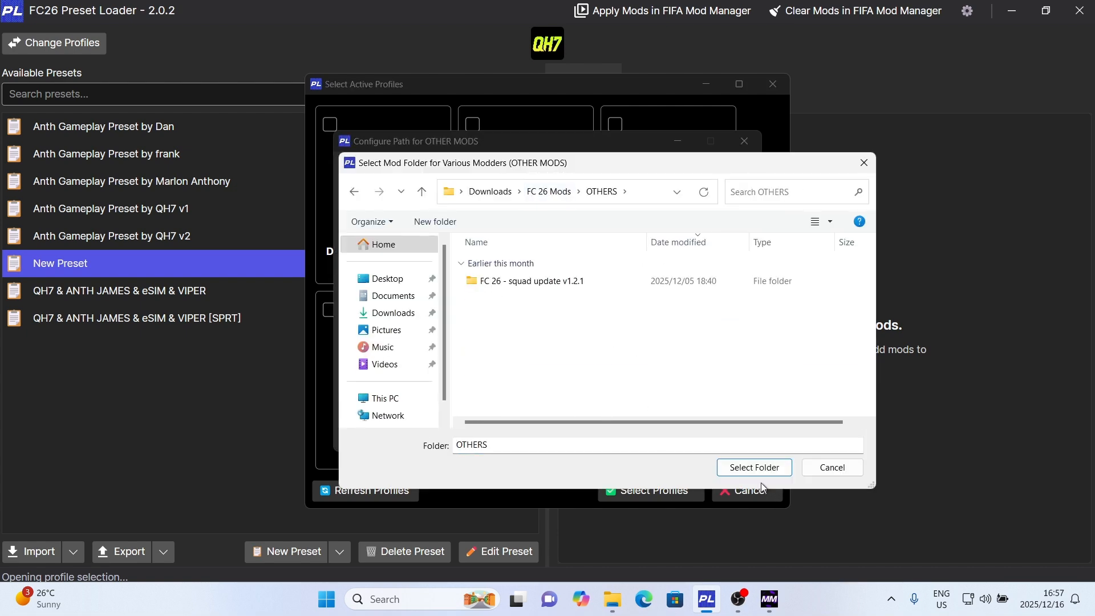
left_click(751, 471)
left_click(643, 425)
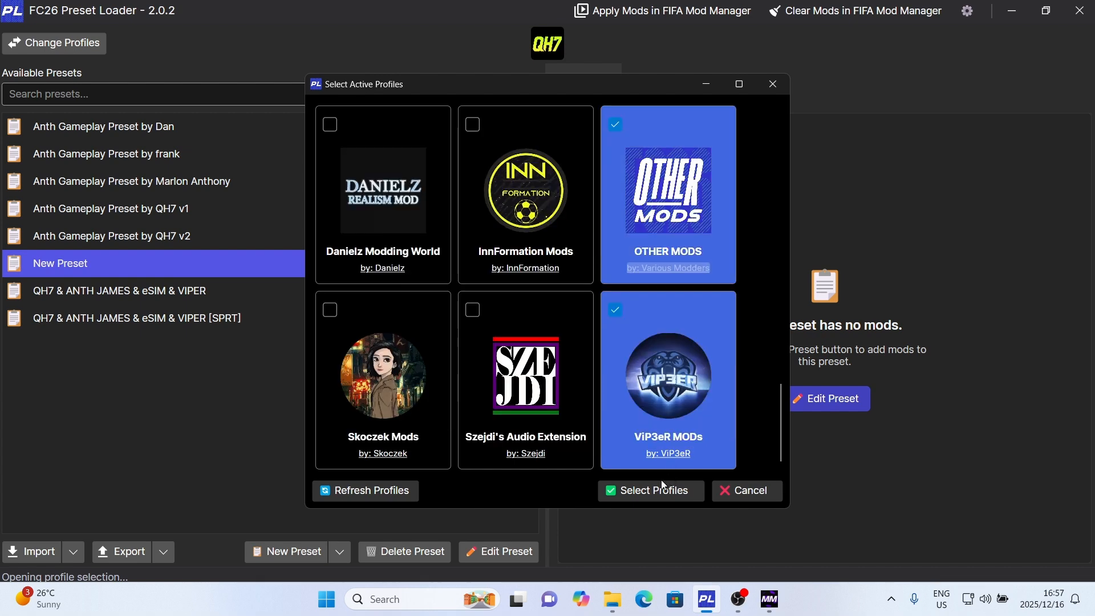
left_click(661, 488)
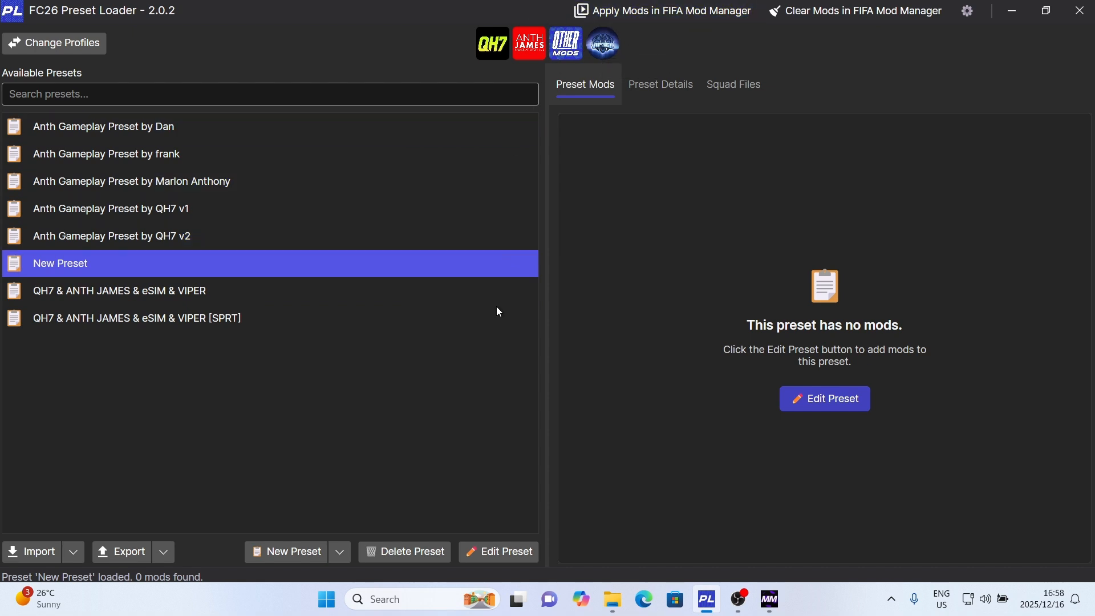
Edit New Preset and add the FC26 QH7 Better Menu (Manager Career) [AURA] and FC26 QH7 Social Media Expansion mods.
left_click(520, 554)
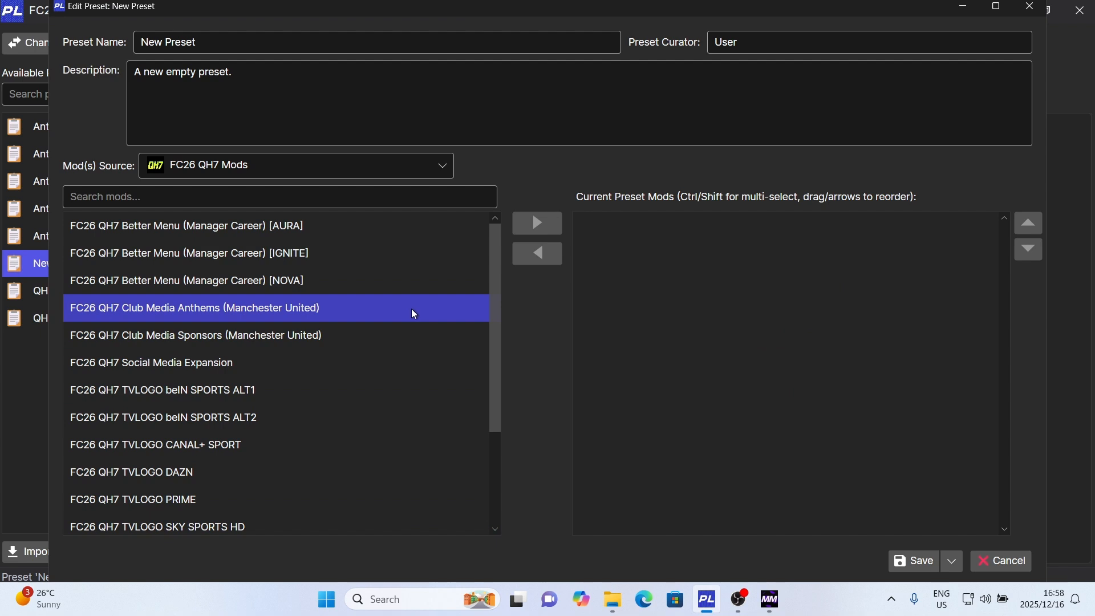
left_click(247, 233)
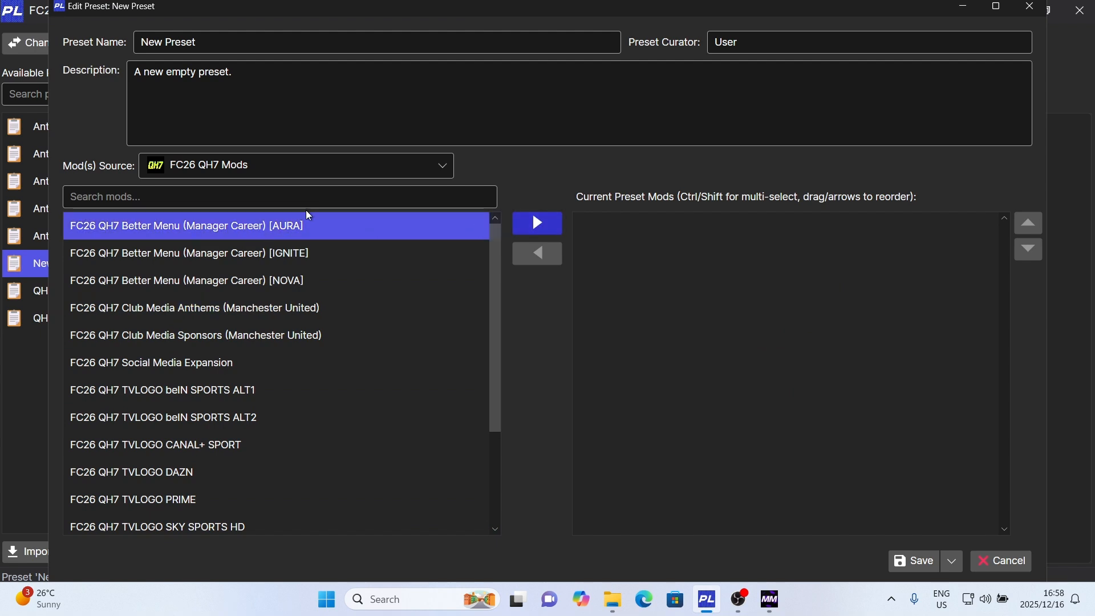
left_click(537, 223)
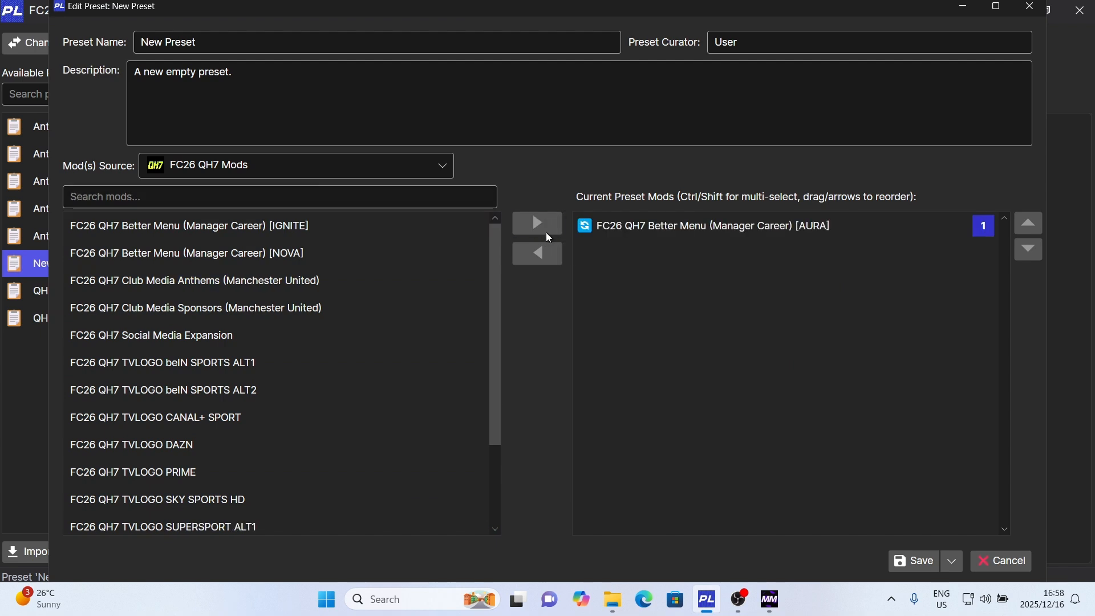
left_click(367, 334)
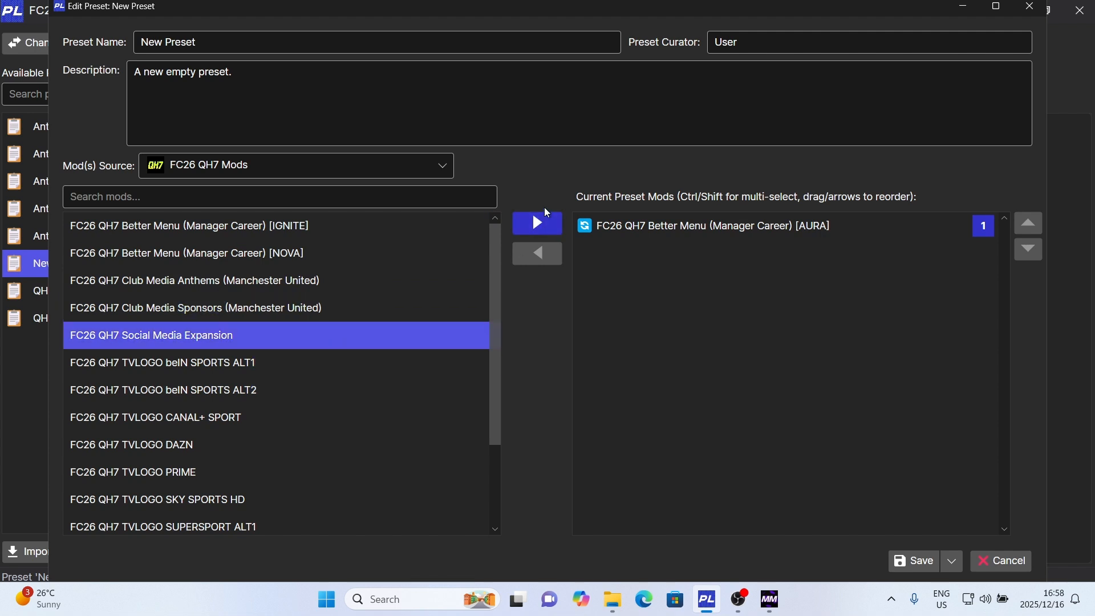
left_click(548, 227)
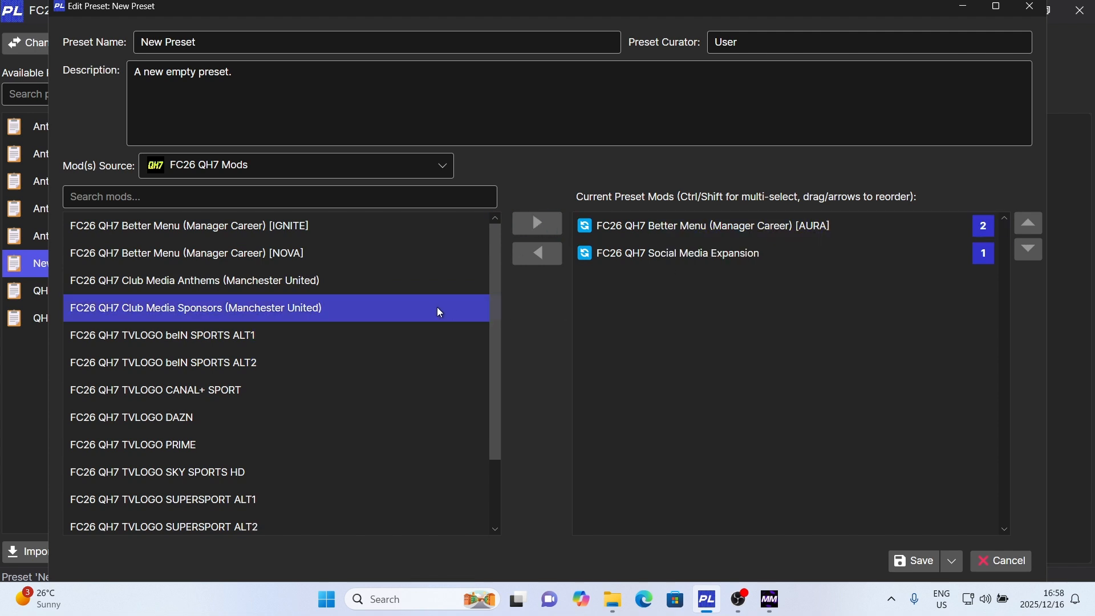
Move FC26 QH7 Social Media Expansion above the Better Menu [AURA] mod in the current preset's order.
left_click(673, 261)
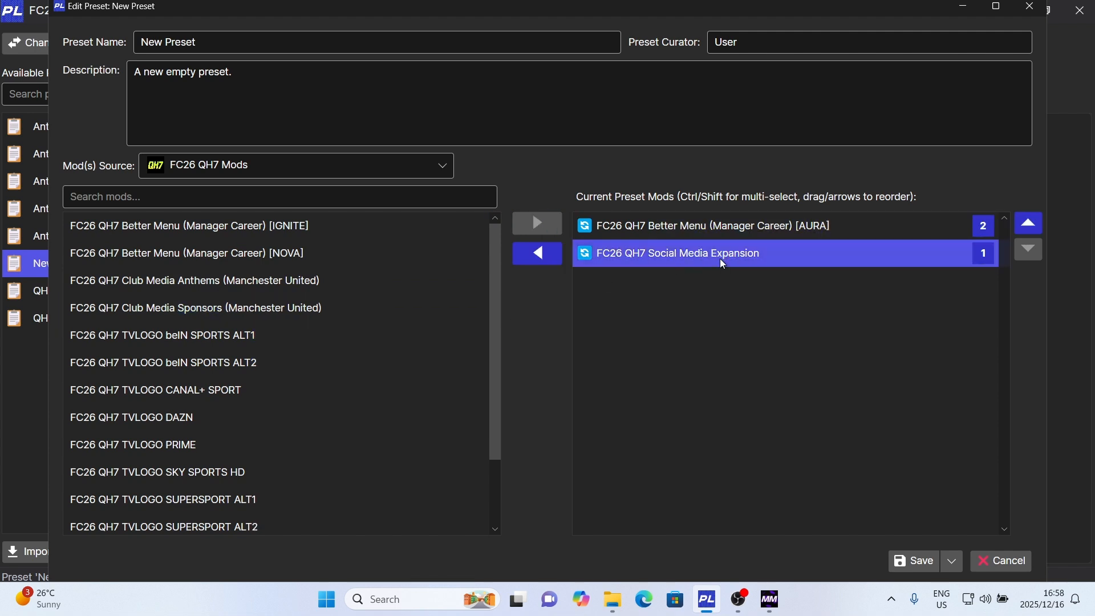
left_click(1026, 223)
left_click(798, 254)
left_click(784, 228)
Add the FC26 QH7 TVLOGO SKY SPORTS HD mod to the preset and move it above FC26 QH7 Social Media Expansion.
scroll(436, 387, "down", 2)
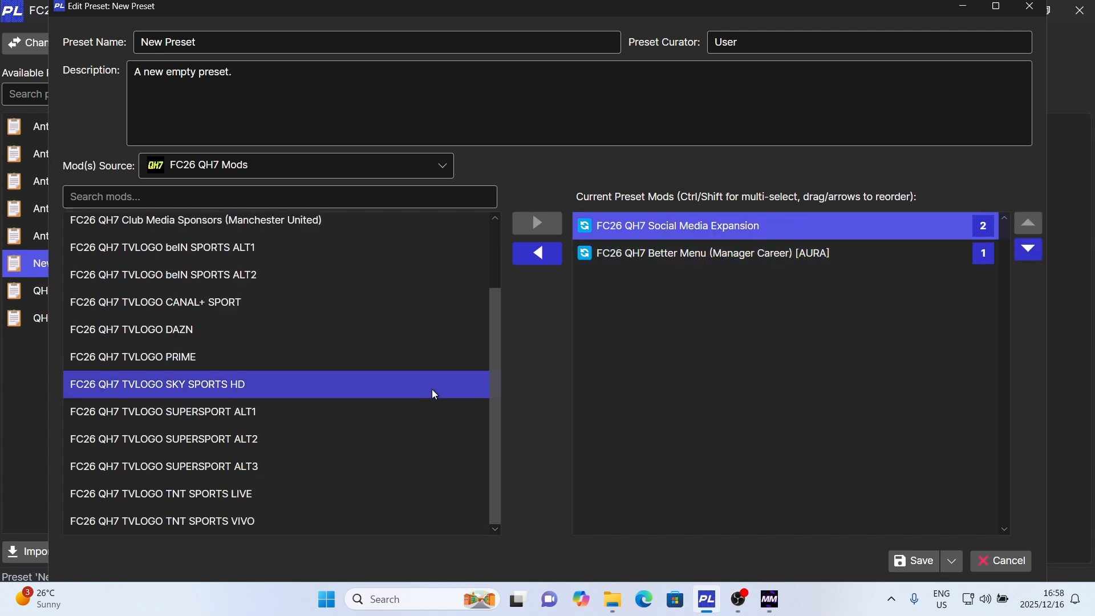
left_click(252, 395)
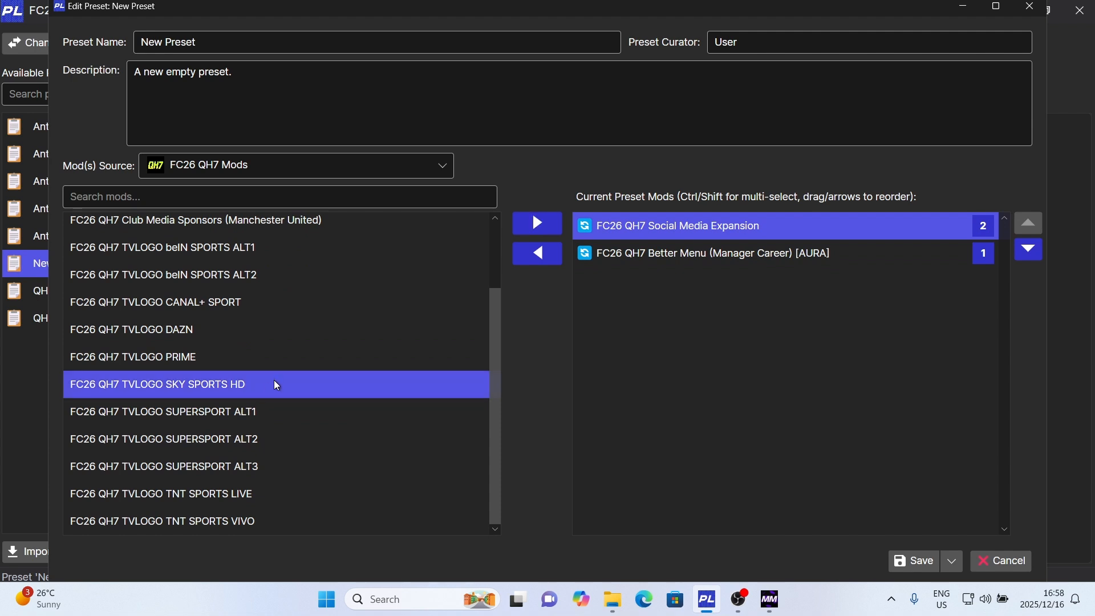
left_click(532, 222)
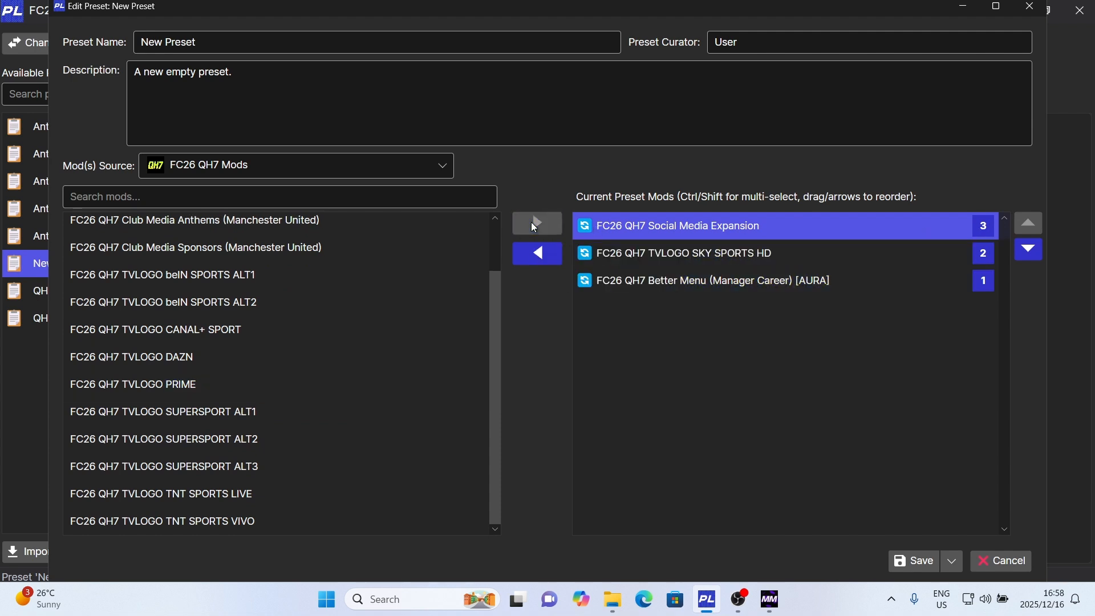
left_click(741, 254)
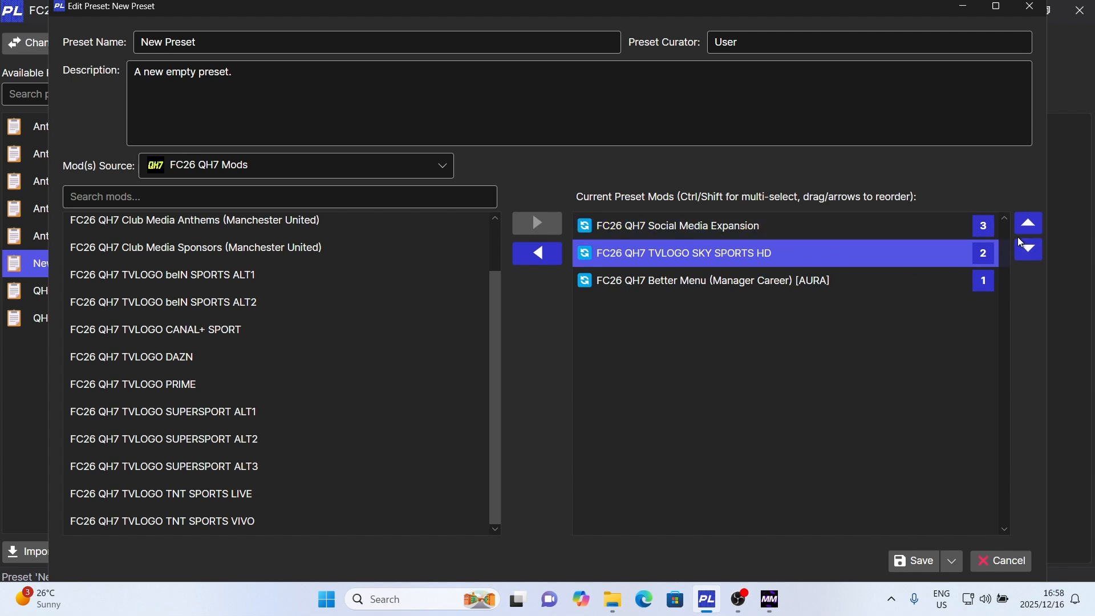
left_click_drag(721, 240, 798, 212)
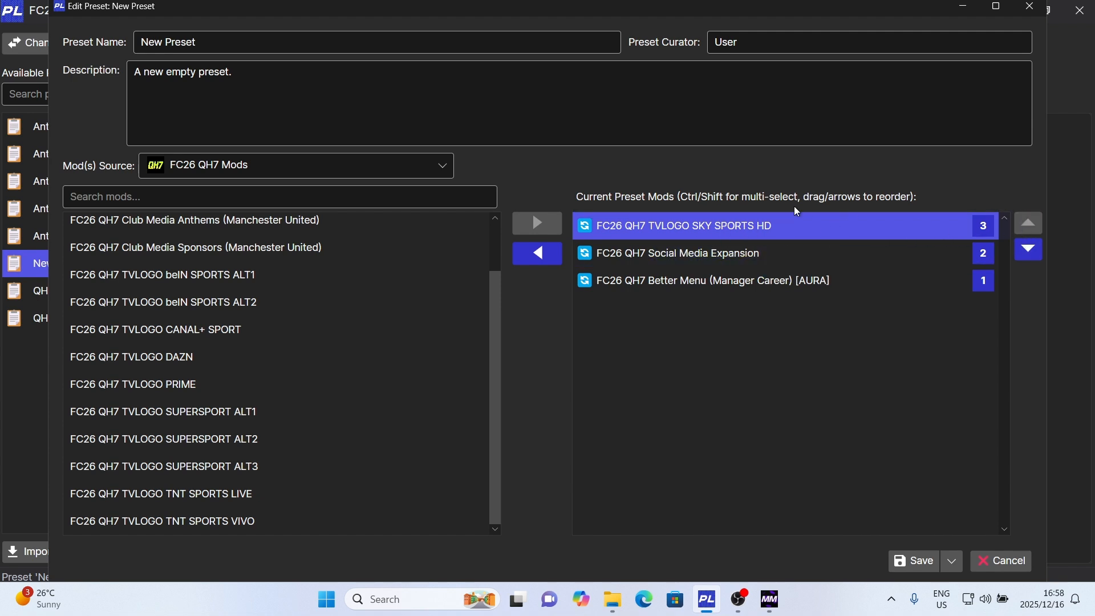
left_click(693, 260)
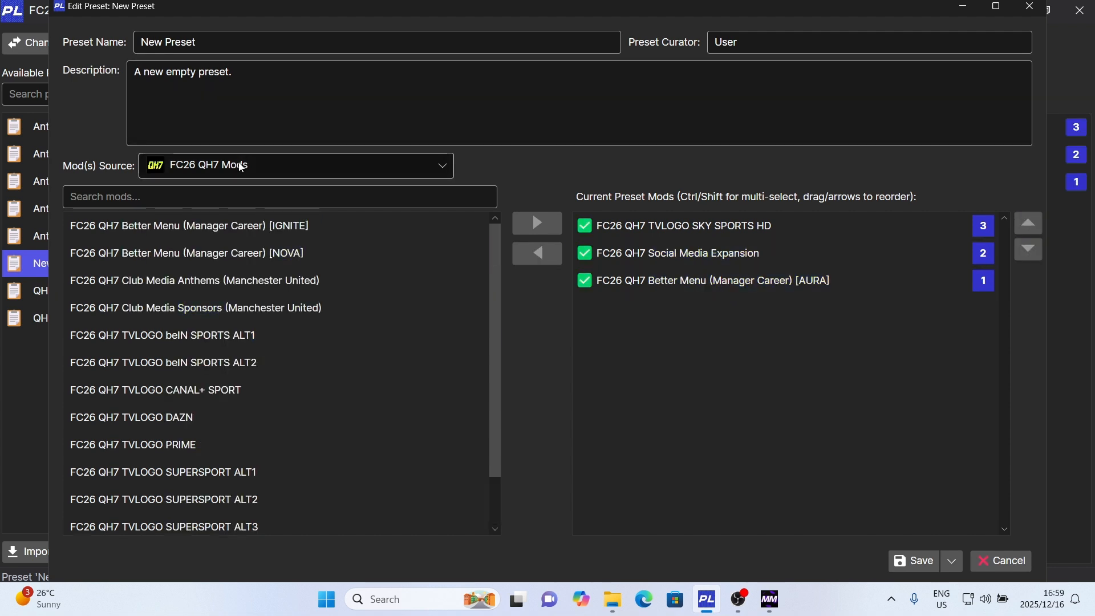
Change the mod source to Anth James Gameplay, search for V3, add Anth James' FC26 V3 - REGULAR and move it to first in the order.
left_click(219, 169)
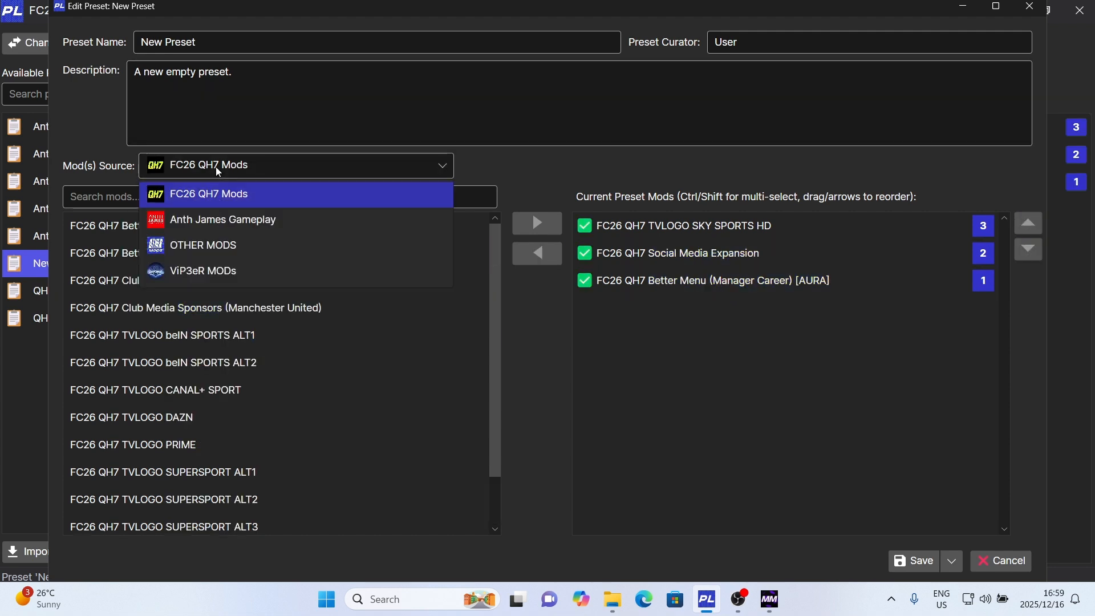
left_click(238, 227)
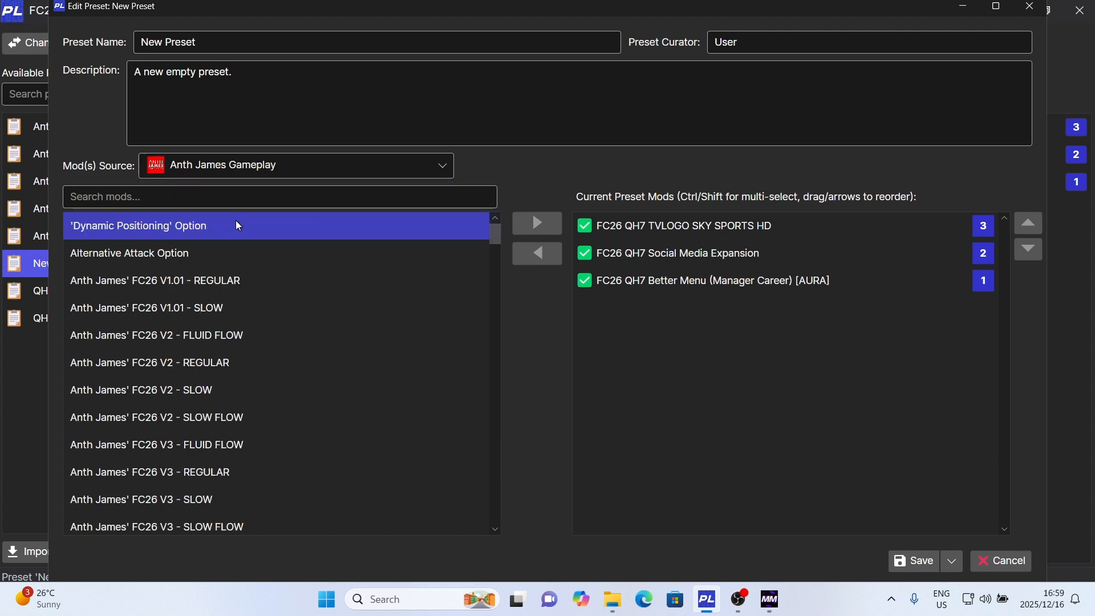
left_click(305, 197)
type("V3")
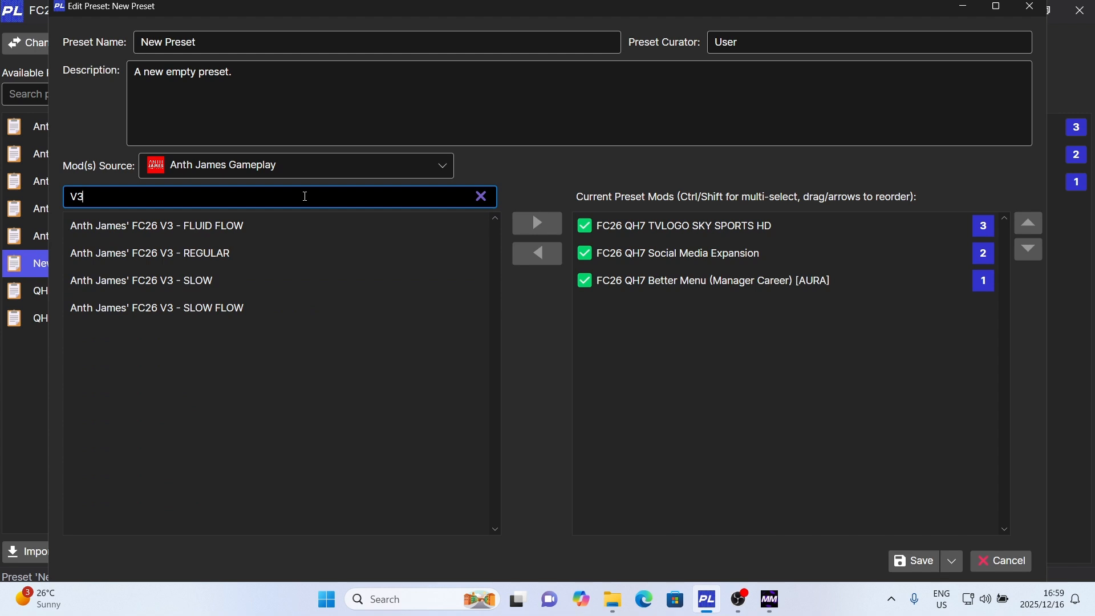
left_click(237, 256)
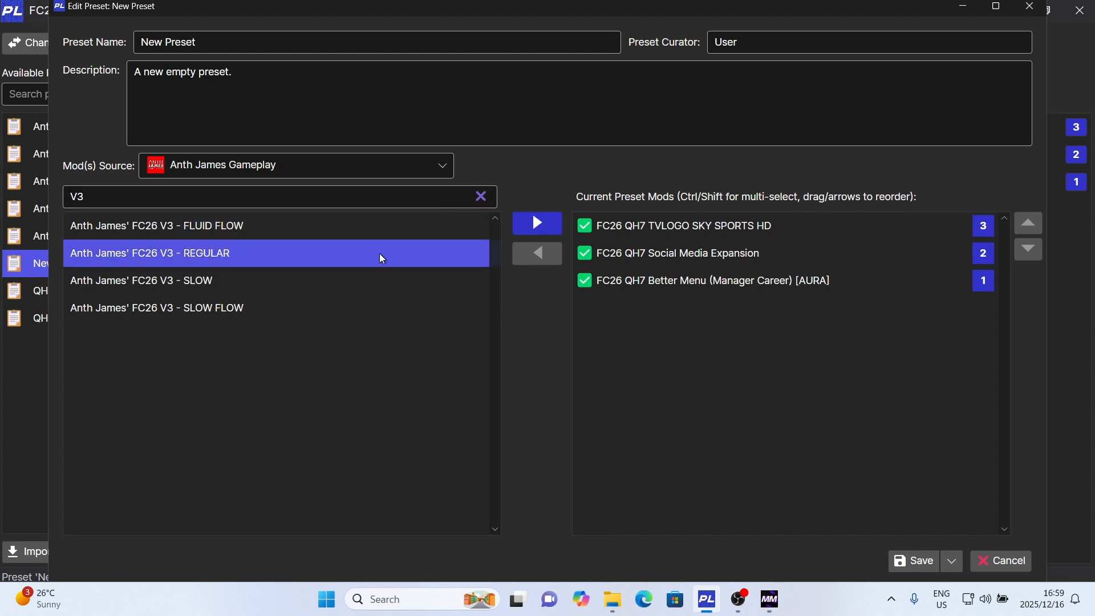
left_click(537, 223)
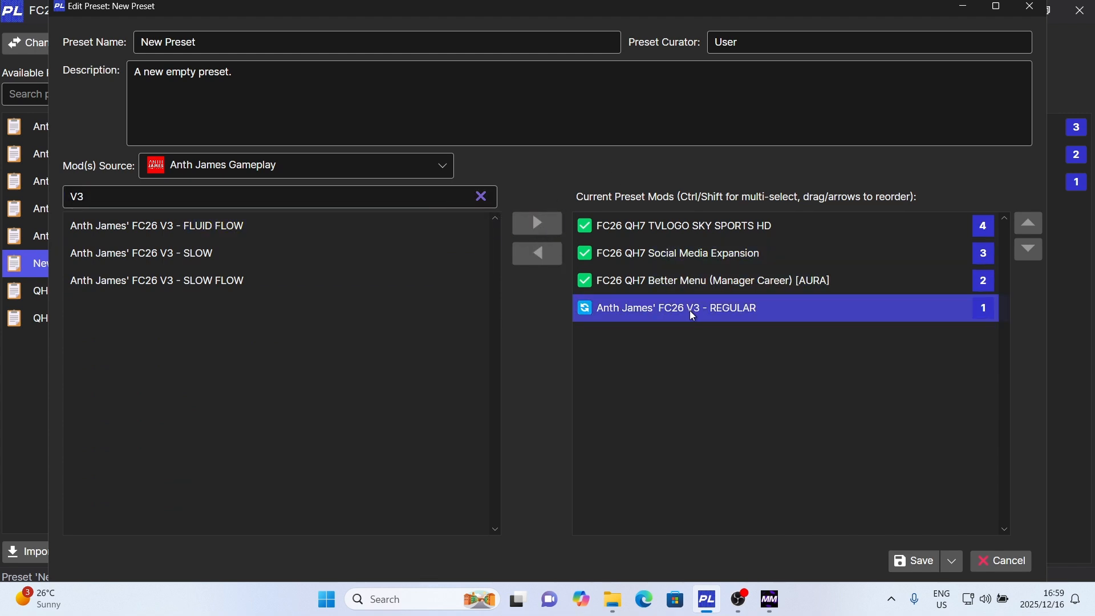
left_click_drag(694, 315, 696, 223)
left_click(643, 309)
left_click(653, 226)
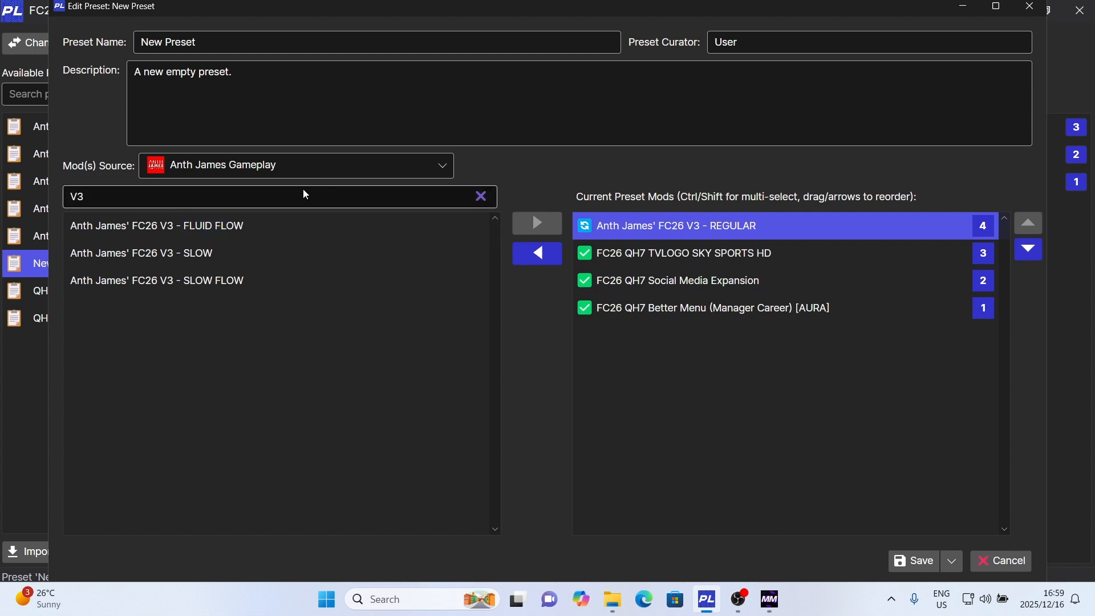
Search for ATTA, read the Attacking Runs Option - Increased description, and add that option directly below Anth James' FC26 V3 - REGULAR.
left_click(480, 198)
type("ATTA")
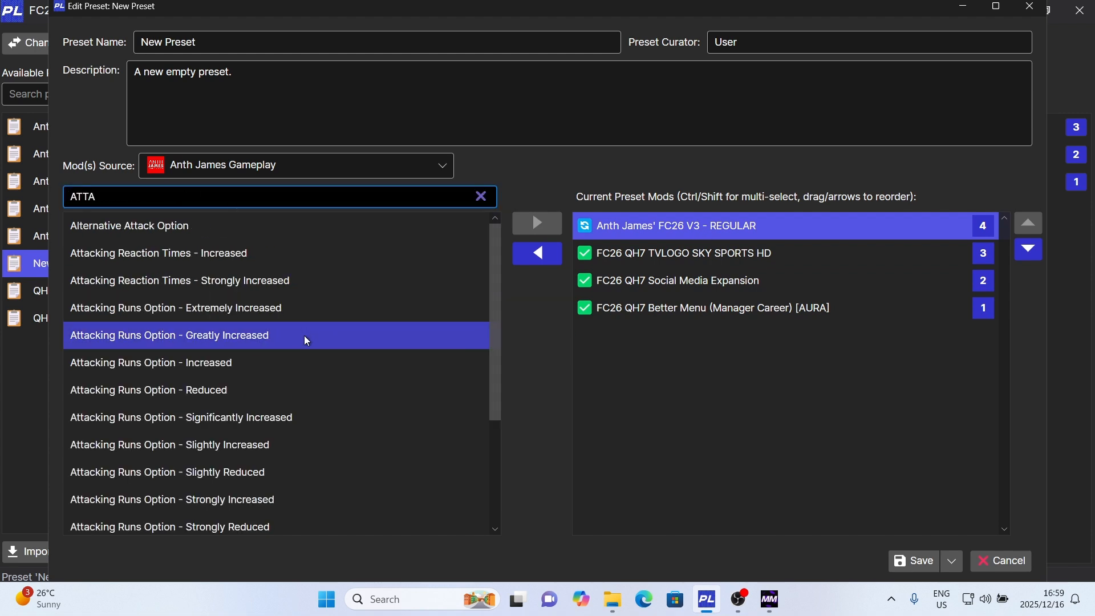
scroll(303, 336, "down", 1)
left_click(215, 330)
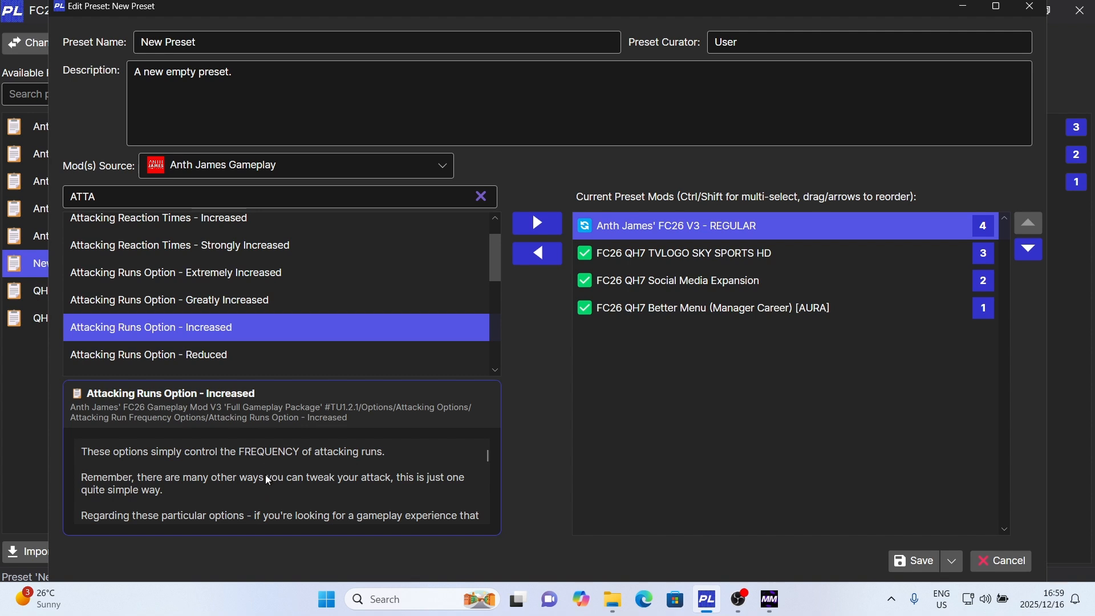
scroll(206, 477, "down", 5)
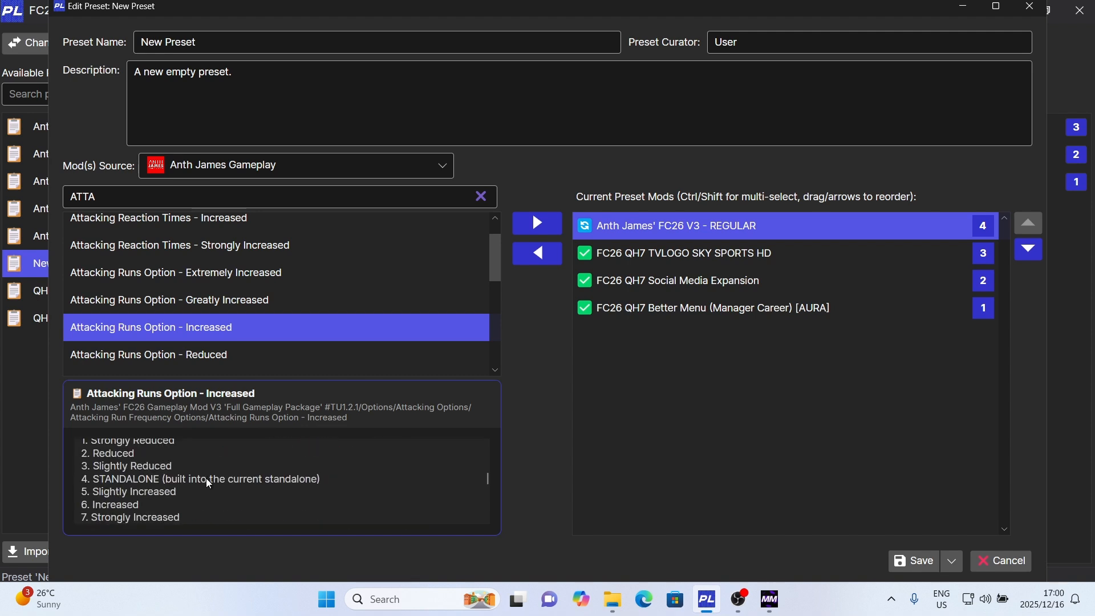
scroll(206, 477, "up", 5)
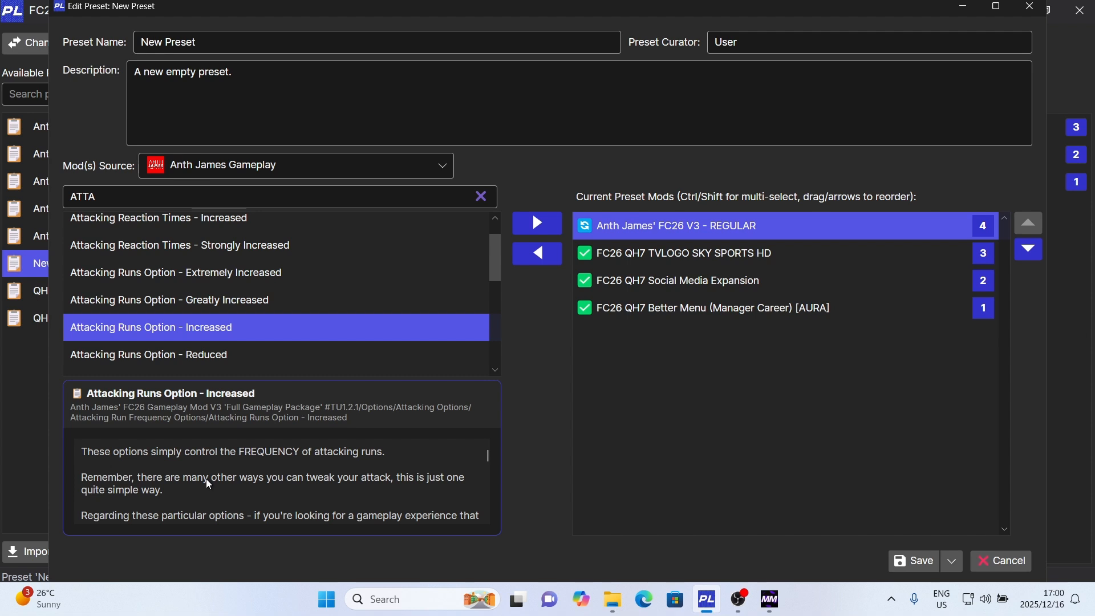
left_click(539, 223)
left_click(723, 258)
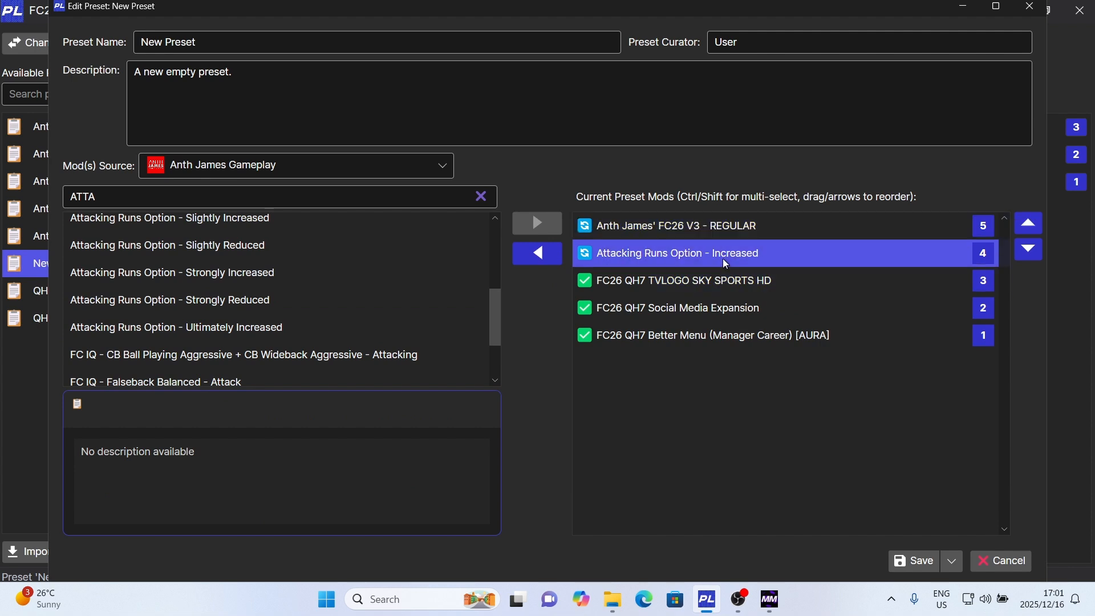
left_click(702, 223)
left_click(701, 253)
Search the mods for CURVE and add Ball Physics - More Curve and Dip Option below the attacking runs option.
left_click(481, 196)
type("CURVE")
left_click(171, 226)
left_click(538, 223)
Search the mods for incre and add Increased Marking Intensity + Increased Defensive Reactions Option below the ball physics option.
double_click(77, 196)
type("incre")
scroll(330, 350, "down", 10)
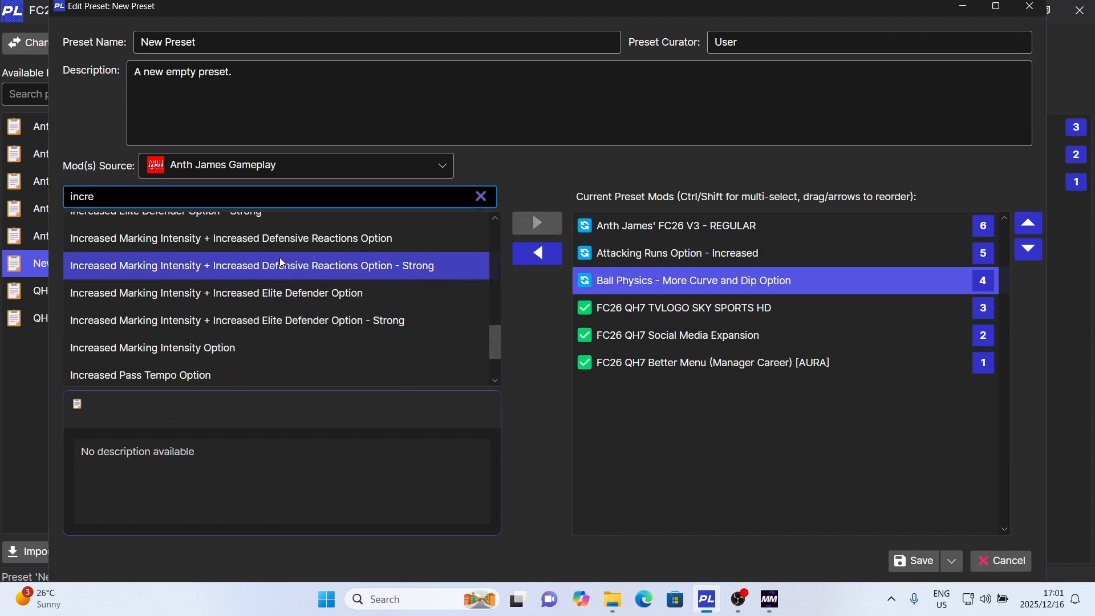
left_click(251, 245)
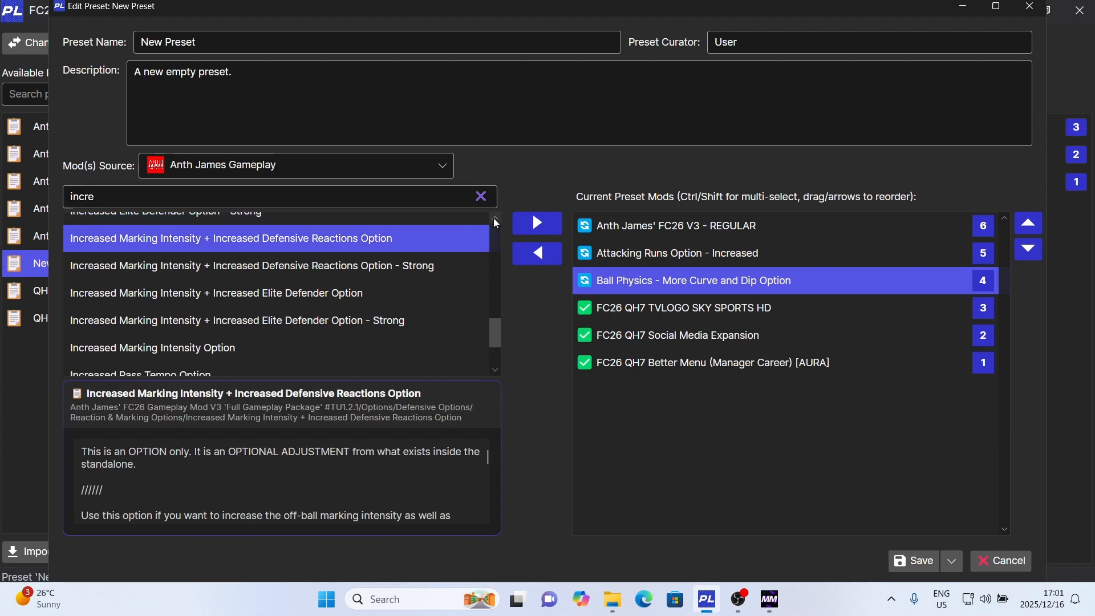
left_click(539, 222)
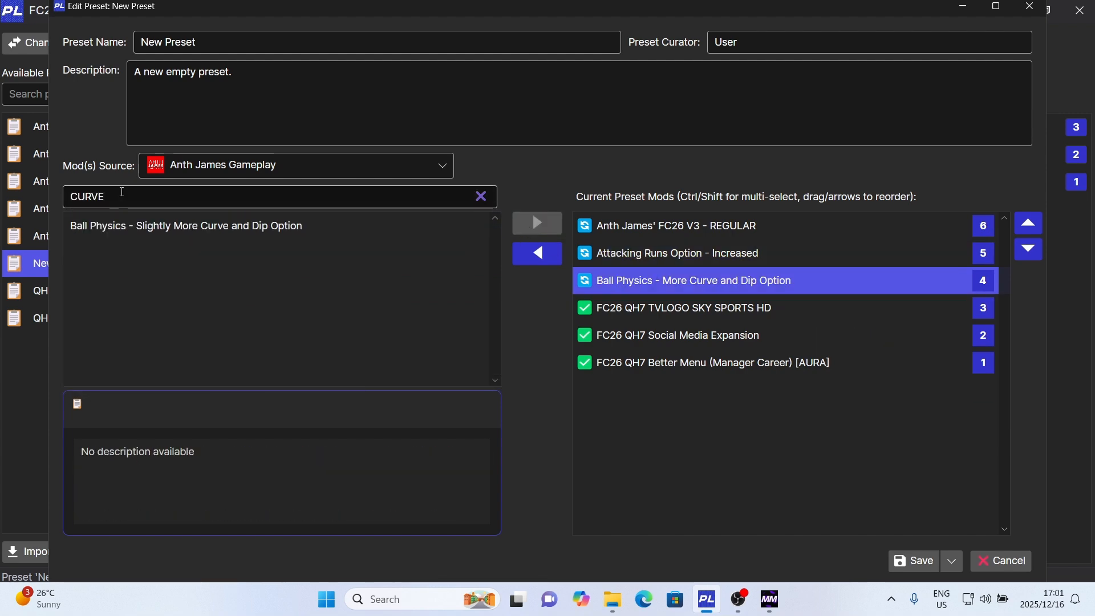
left_click_drag(121, 194, 70, 191)
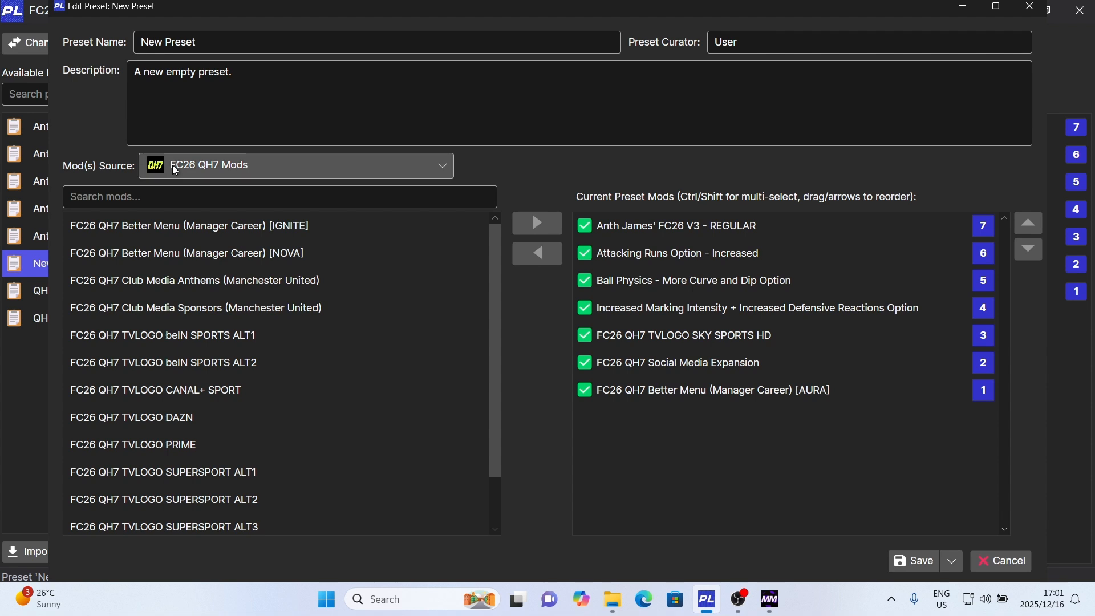
Change the mod source to ViP3eR MODs, add the AIO KitPack V2 and AIO FacePack V3 mods, and move both above all other preset mods.
left_click(175, 170)
left_click(199, 276)
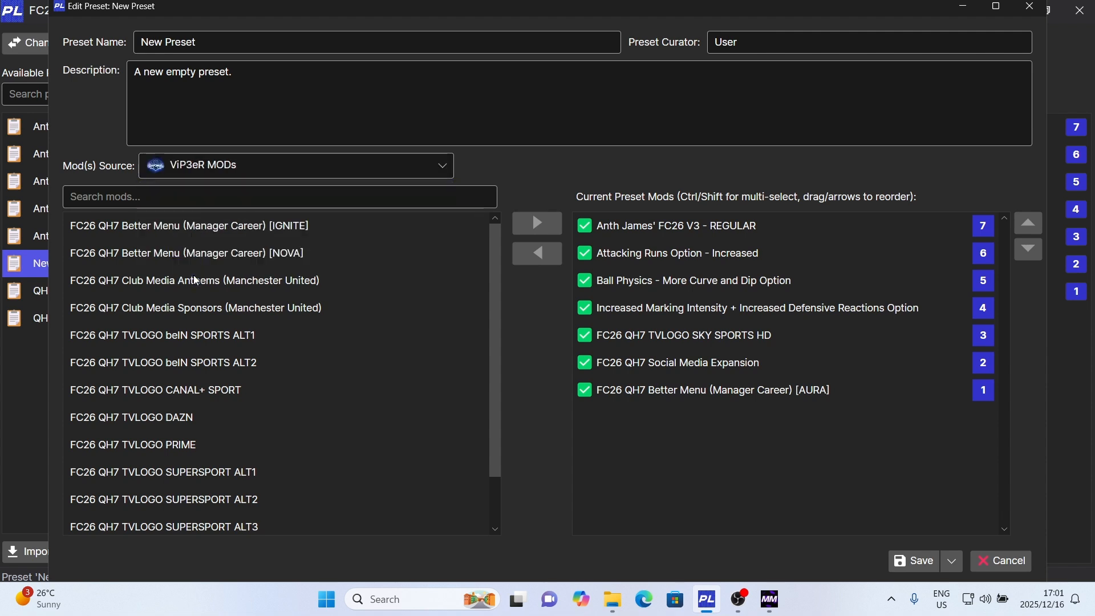
left_click(298, 228)
left_click(310, 262, "ctrl")
left_click(536, 224)
left_click(741, 417)
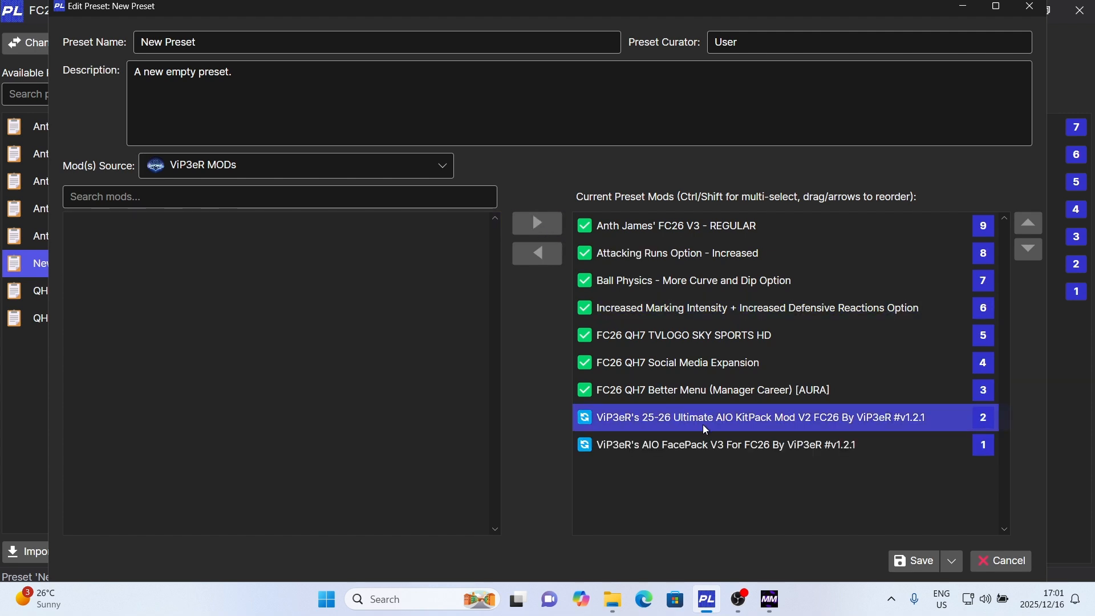
left_click(745, 450, "ctrl")
left_click_drag(744, 450, 639, 228)
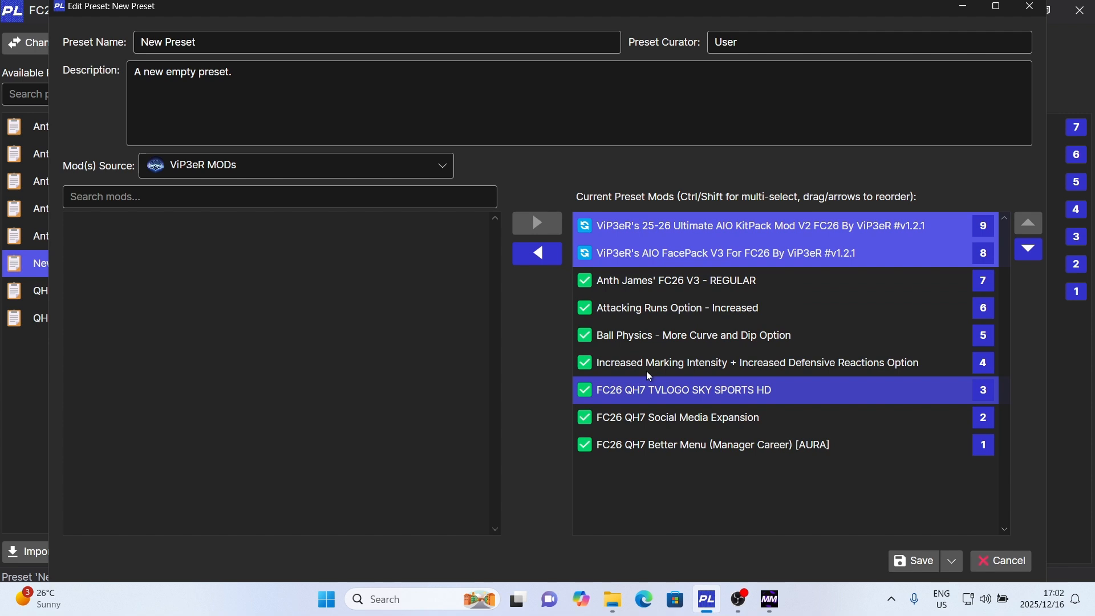
From the OTHER MODS source, add RJW Realistic Transfers Mod 1.2.1 below the Increased Marking Intensity option and save the preset.
left_click(442, 166)
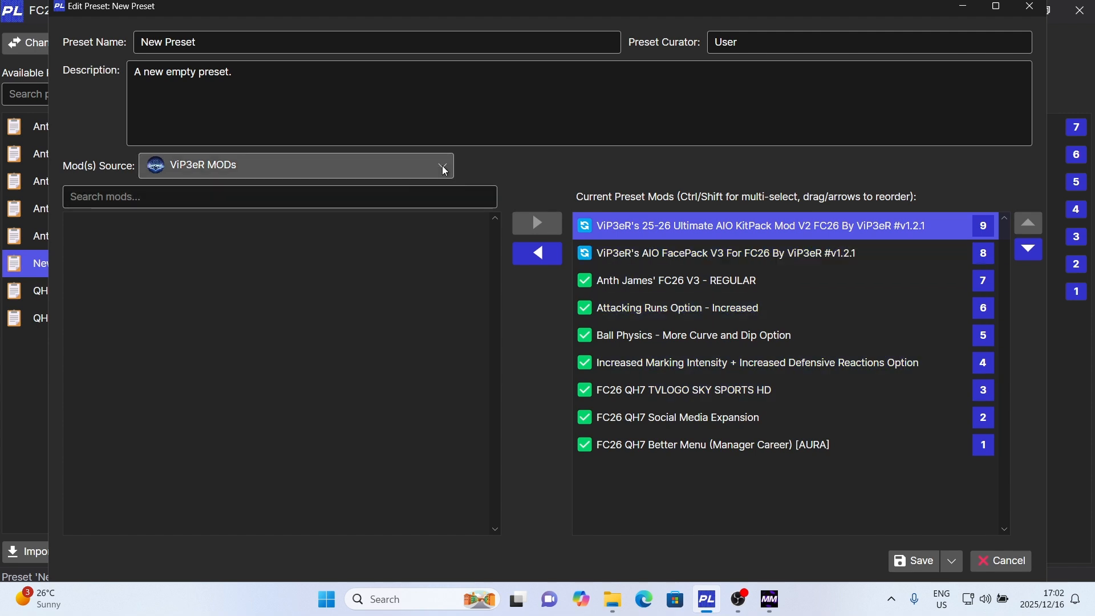
left_click(188, 246)
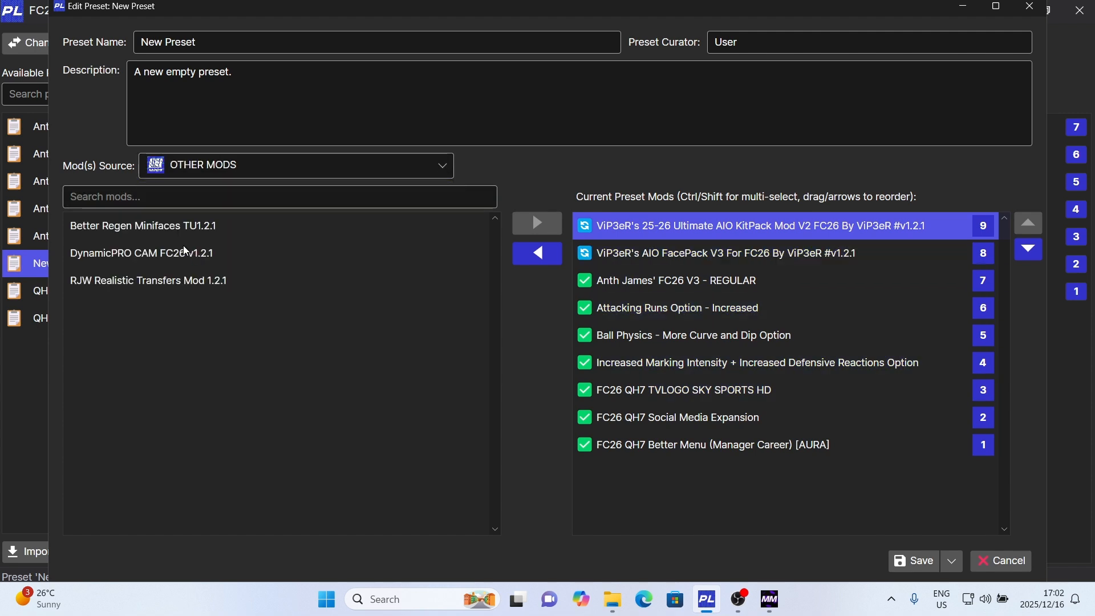
left_click(102, 288)
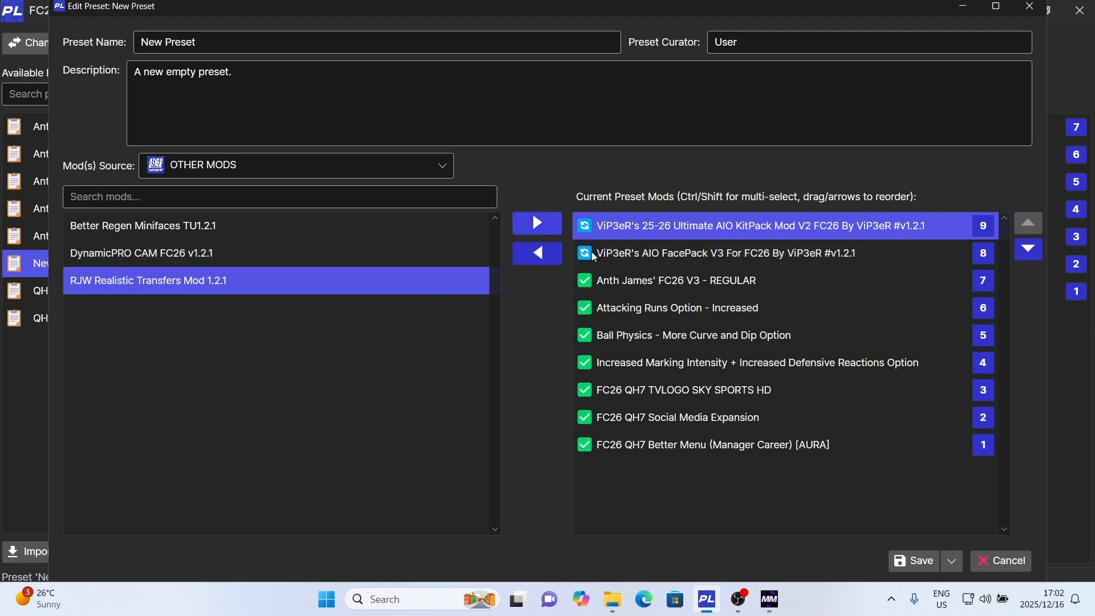
left_click(716, 367)
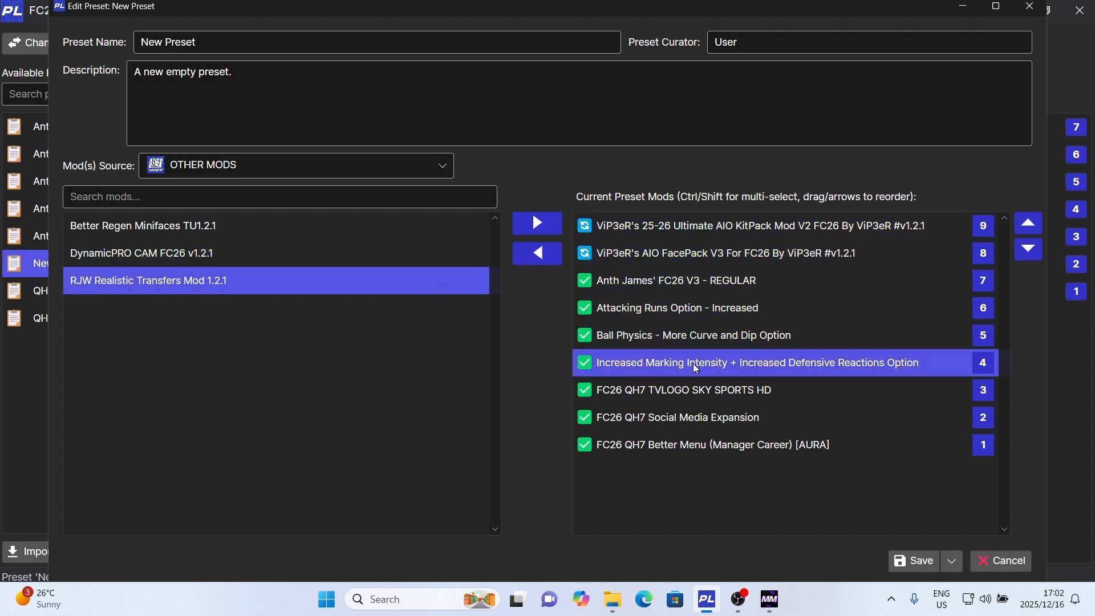
left_click(662, 390)
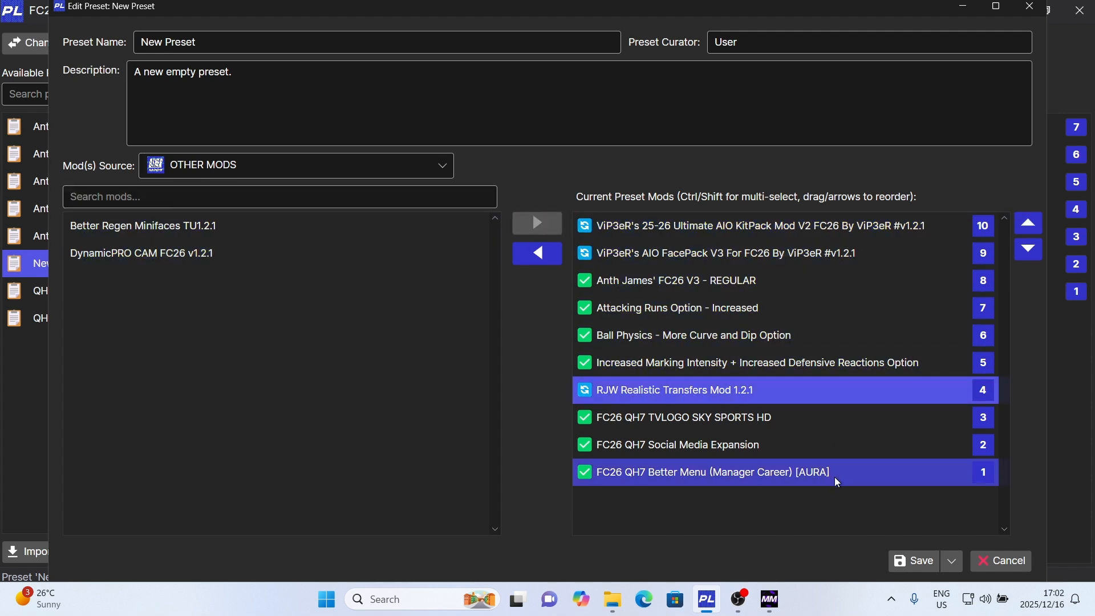
left_click(914, 561)
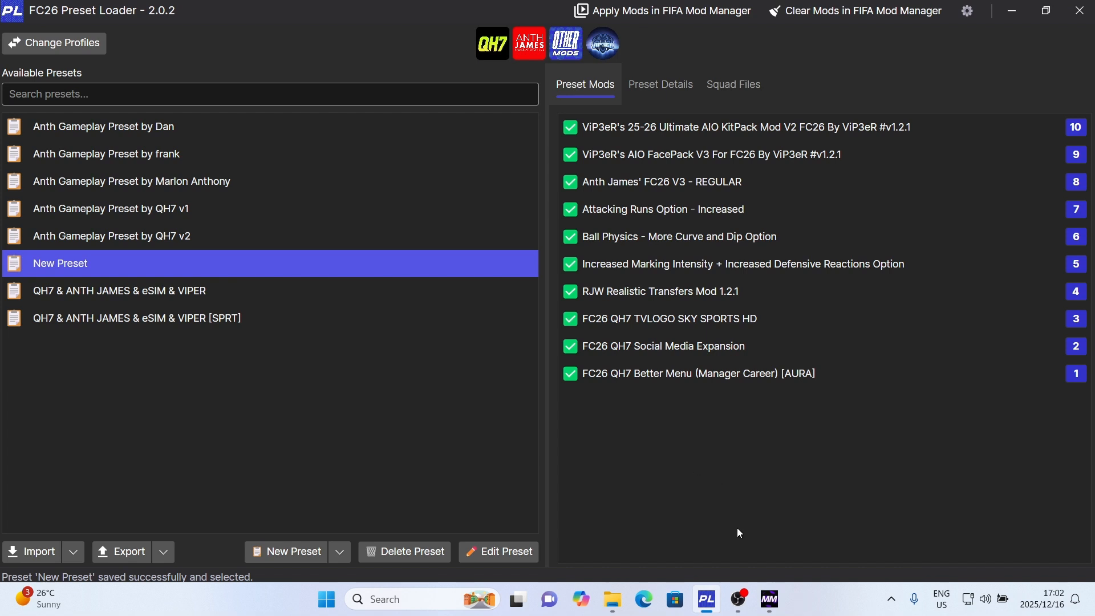
Check FIFA Mod Manager's applied mods list, apply New Preset's mods to it from Preset Loader, and maximize the reopened Mod Manager window.
left_click(770, 600)
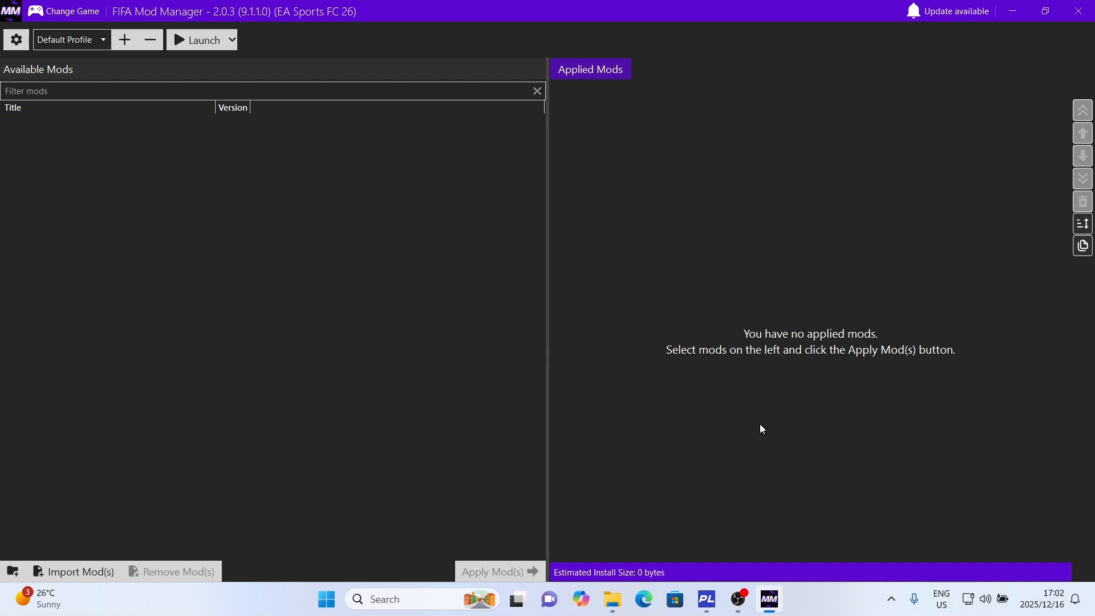
left_click(775, 602)
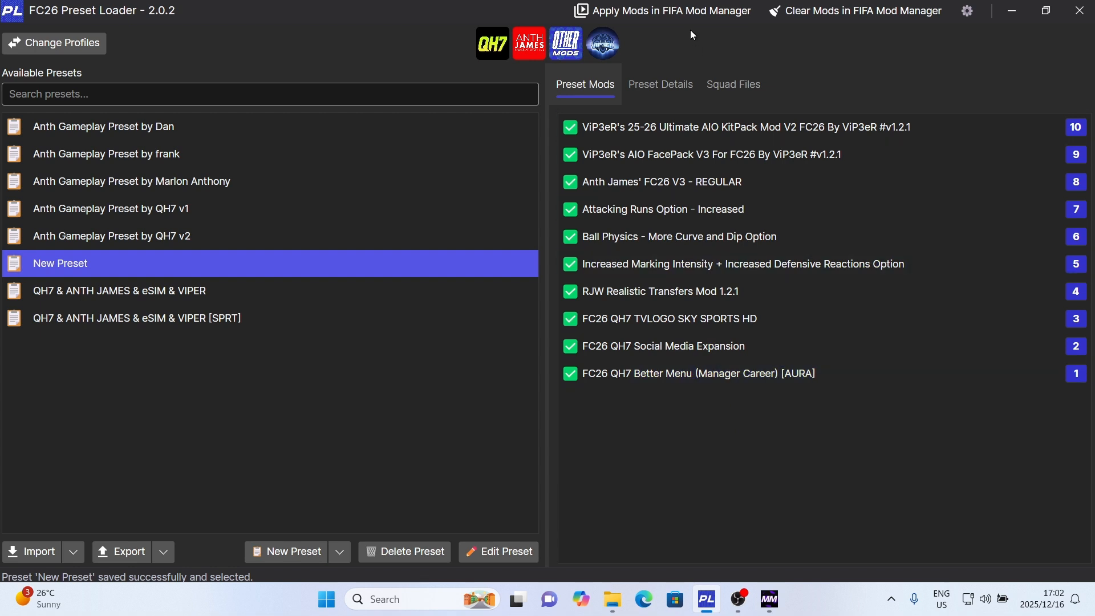
left_click(693, 10)
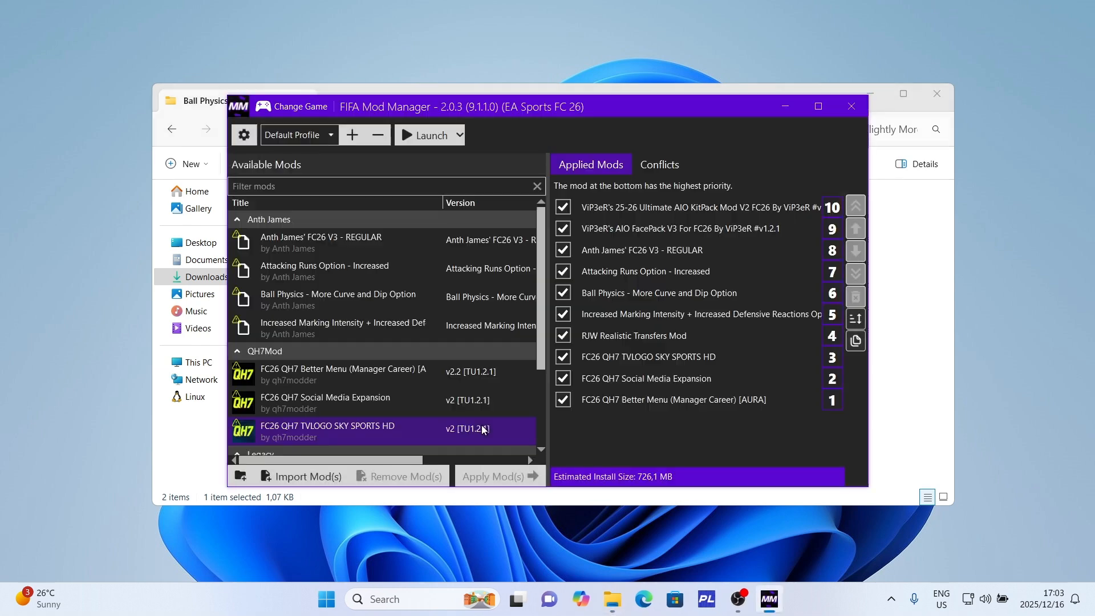
left_click(818, 106)
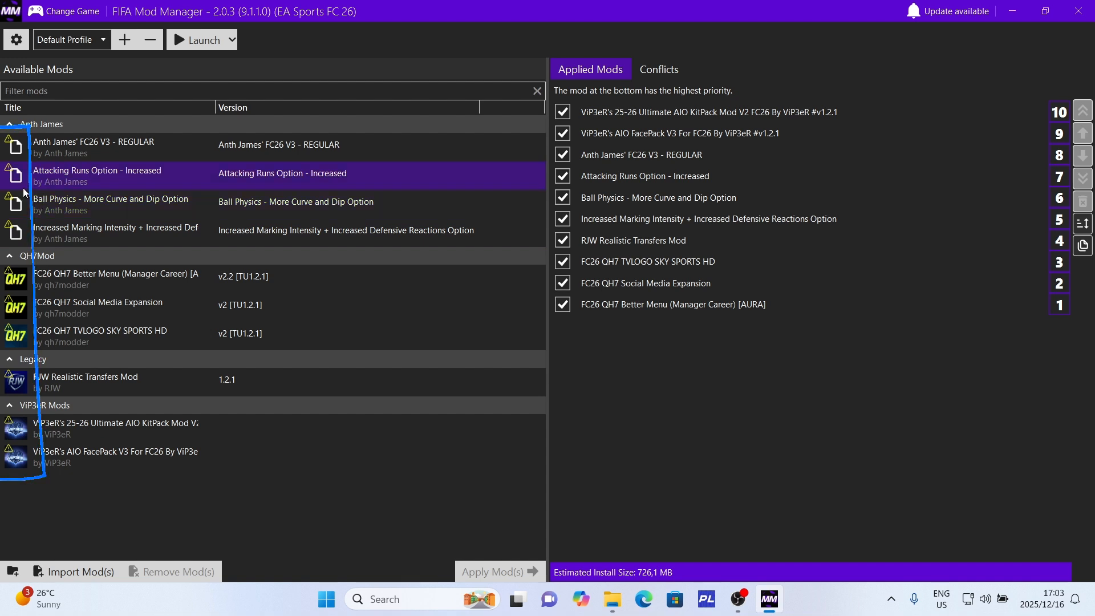
mouse_move(8, 145)
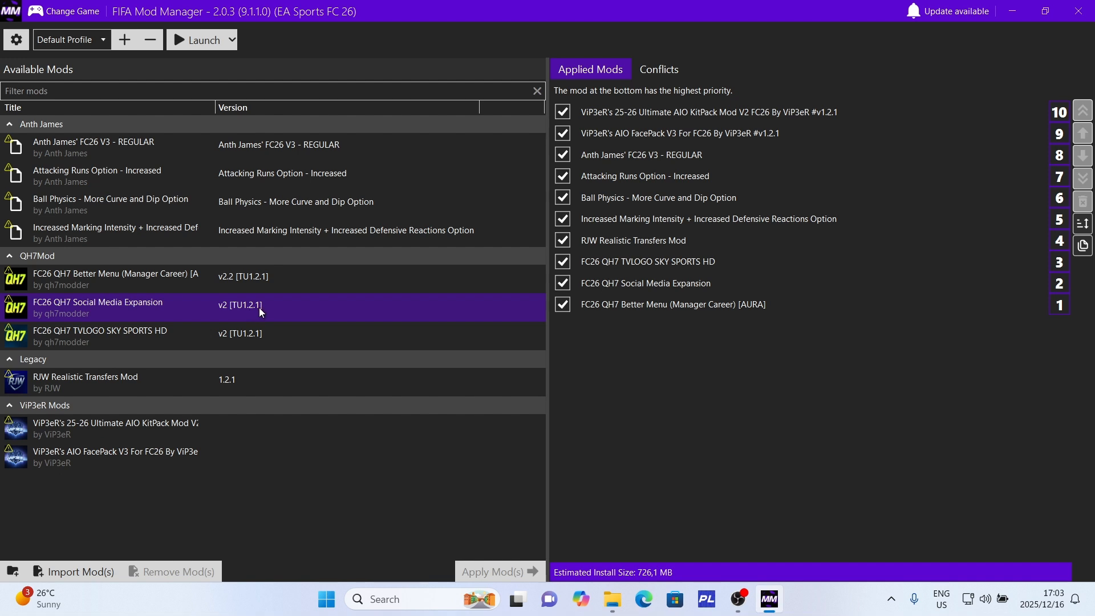
Reopen FC26 Preset Loader, rename New Preset as My Mods for TU 1.2.1, and save it.
key("alt+Tab")
left_click(328, 314)
double_click(328, 315)
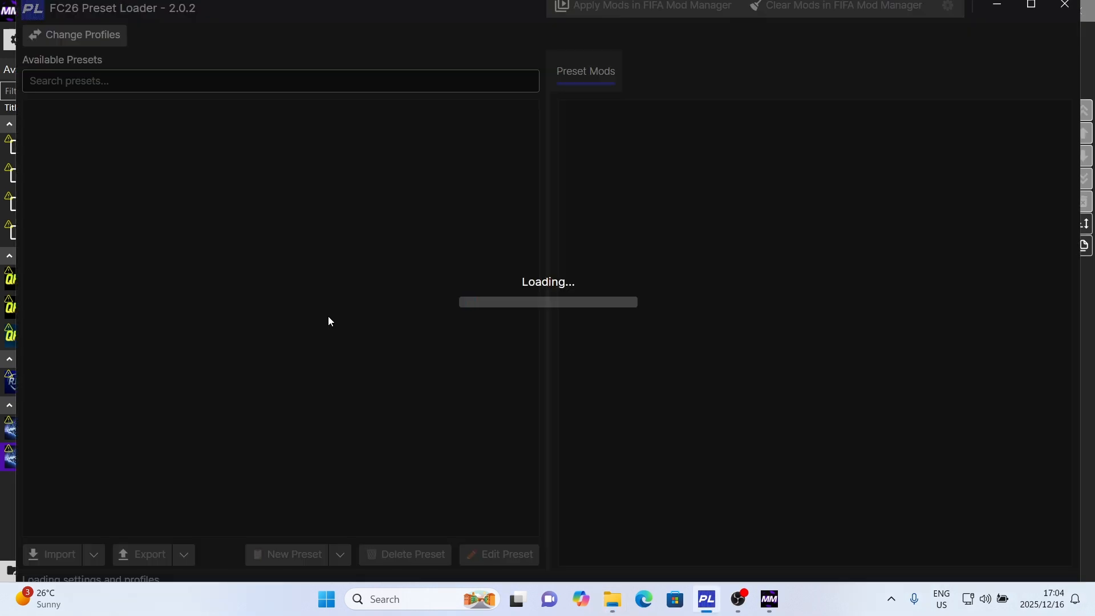
left_click(104, 254)
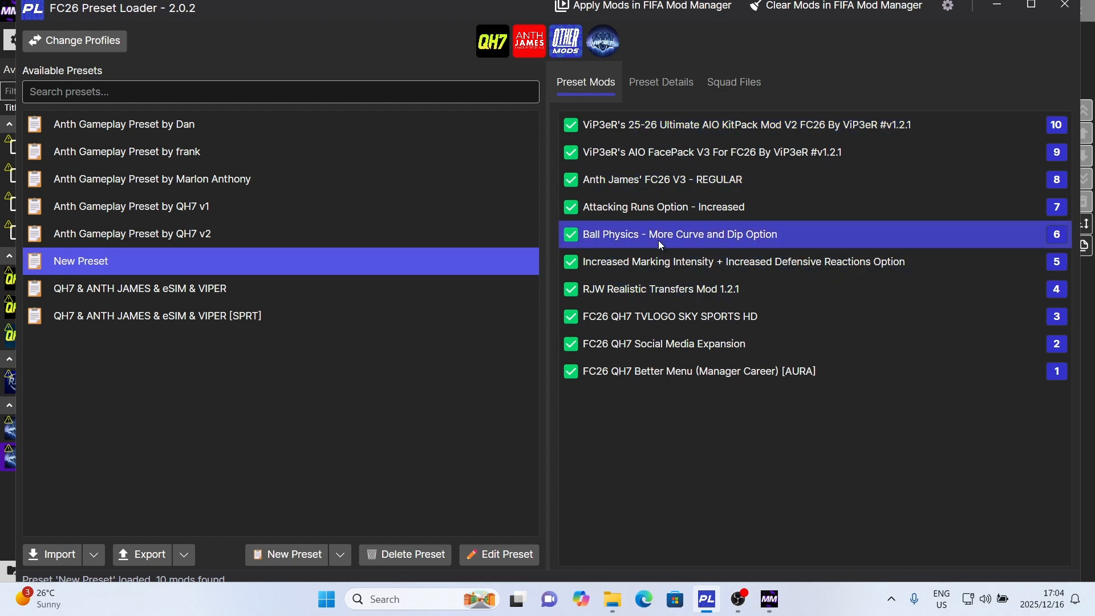
left_click(513, 550)
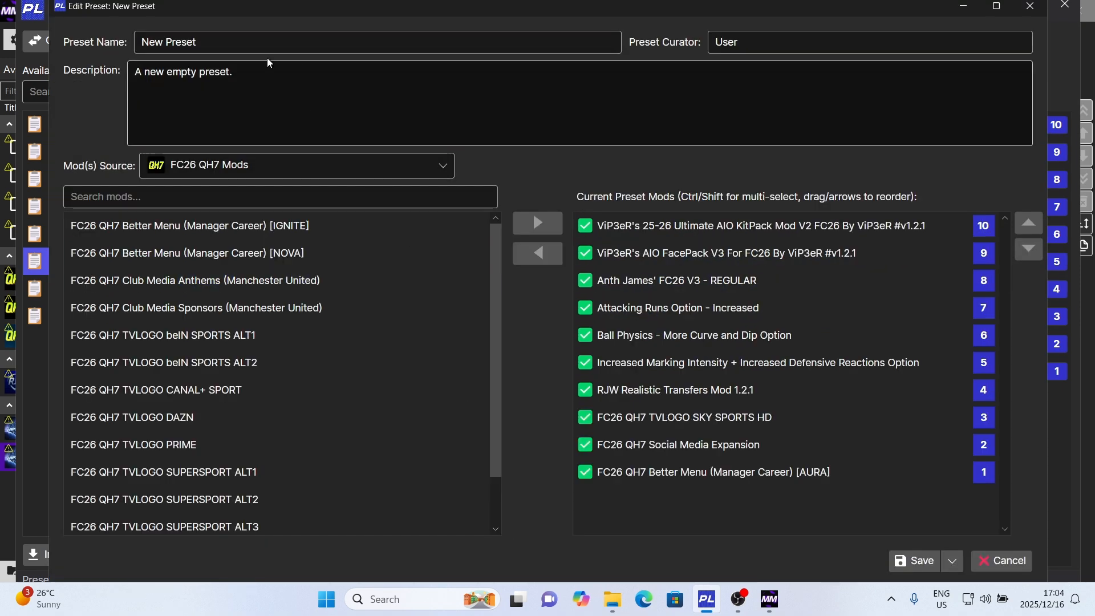
type("My Mods for")
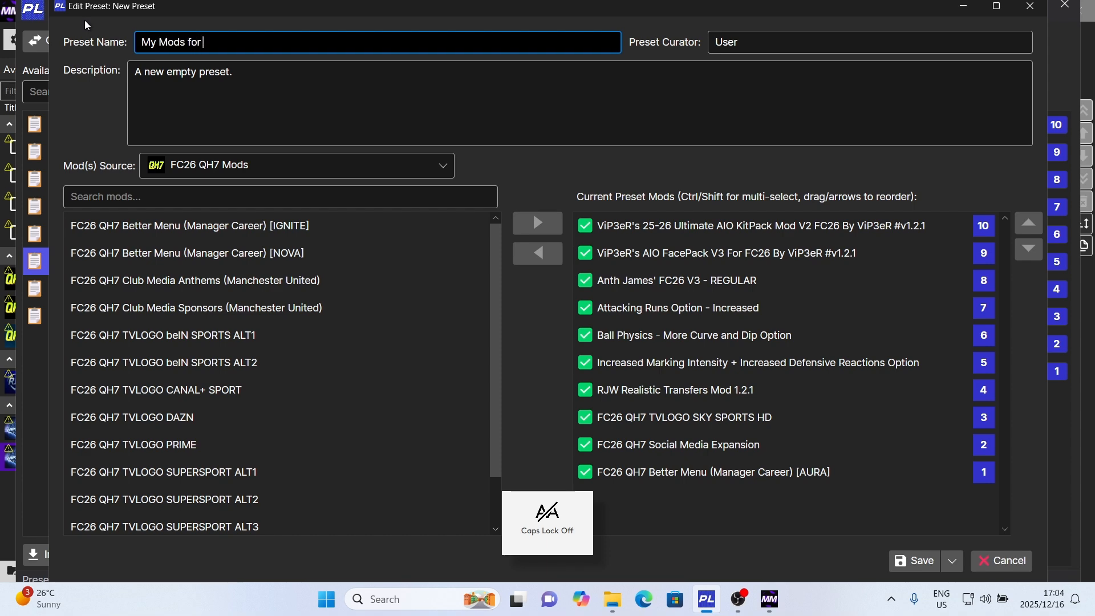
key("Caps_Lock")
type("ds for TU 1.2.1")
left_click(912, 560)
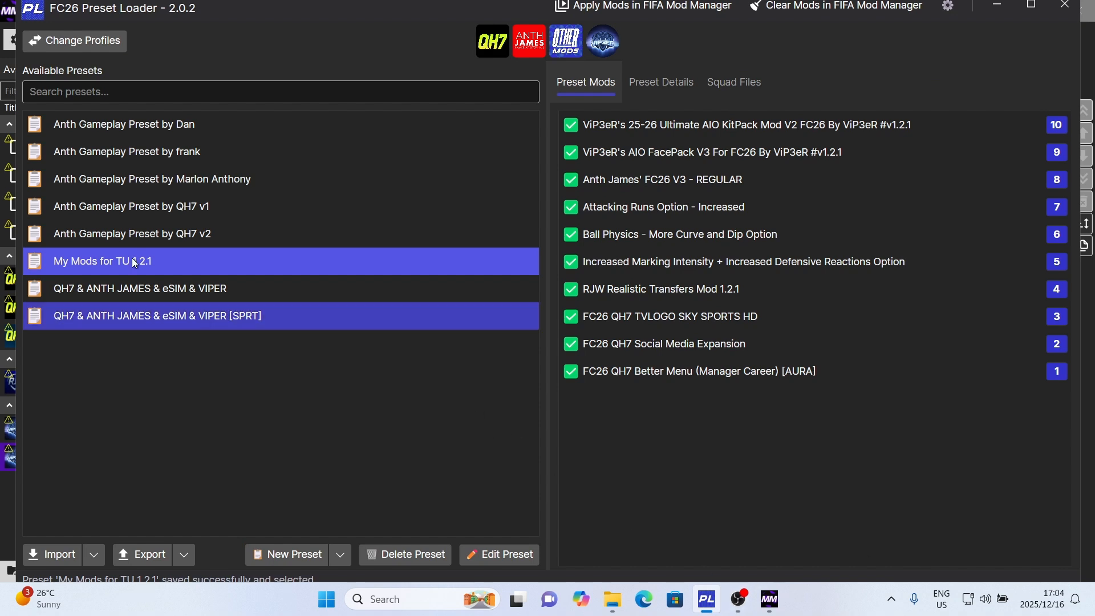
Clone the My Mods for TU 1.2.1 preset, rename the copy as My Mods for TU 1.3.0, and save it.
left_click(342, 557)
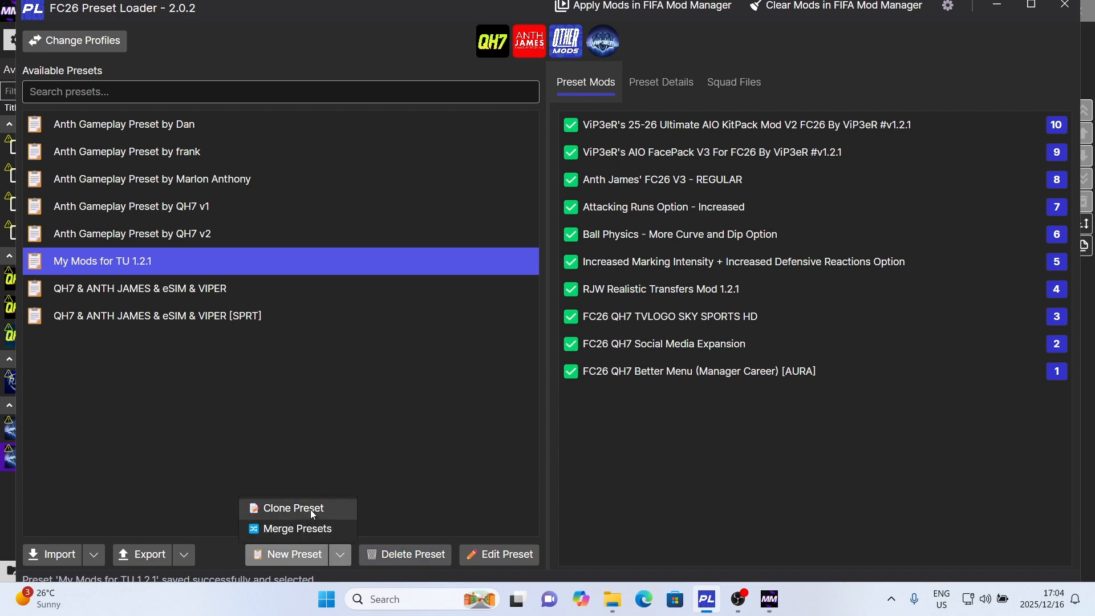
left_click(313, 512)
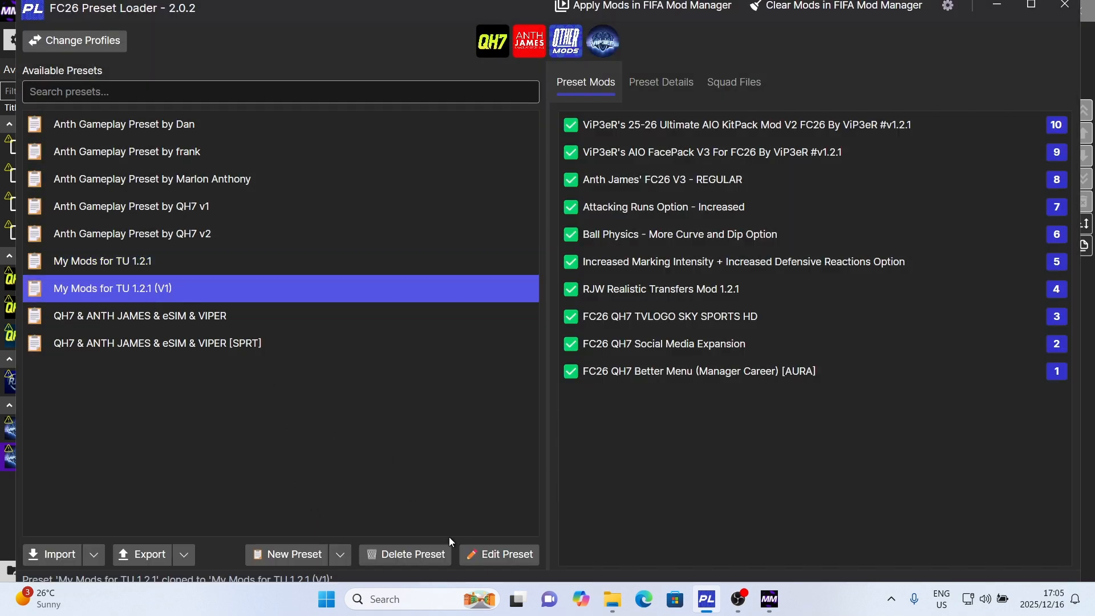
left_click(502, 554)
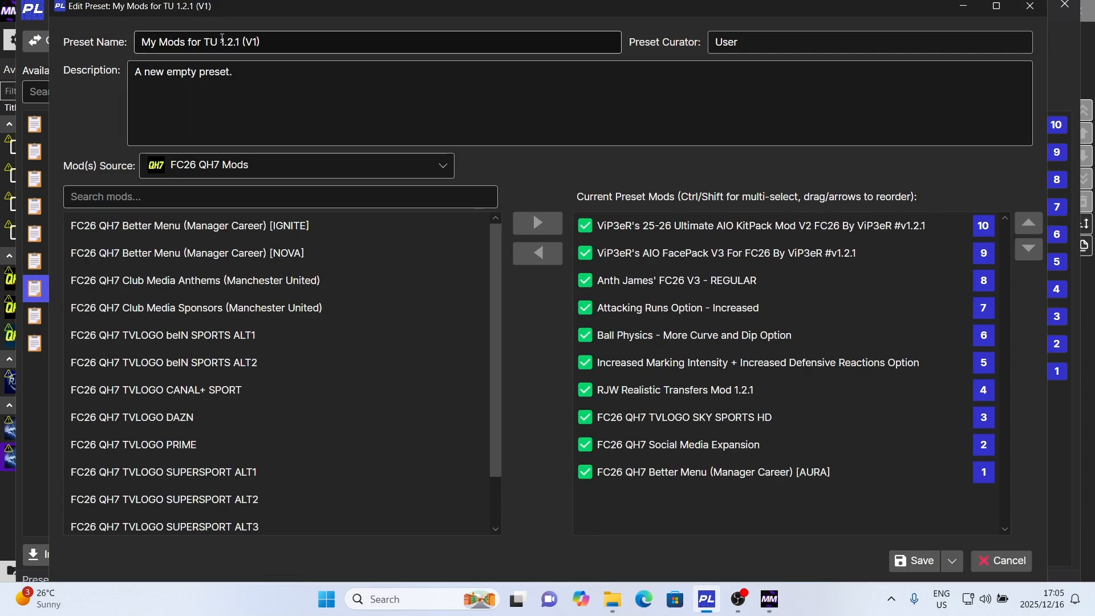
left_click_drag(223, 41, 322, 43)
key("BackSpace")
type(".3.0")
left_click(920, 563)
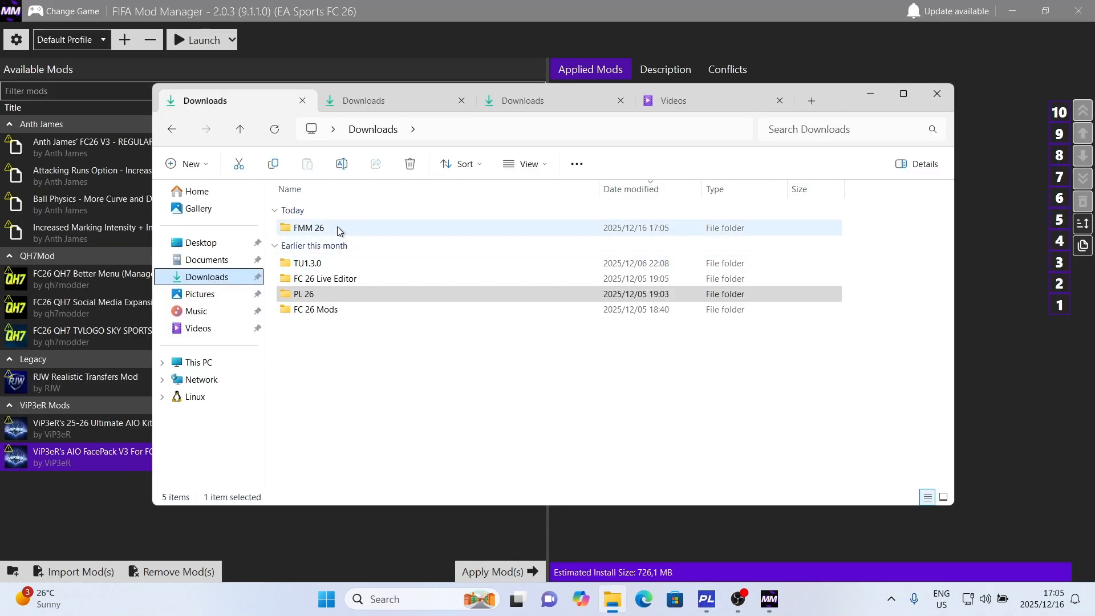
In File Explorer, open the TU1.3.0 downloads folder and extract the FC26 TU1.3.0 QH7 MODS PLUS v3 archive there.
double_click(315, 264)
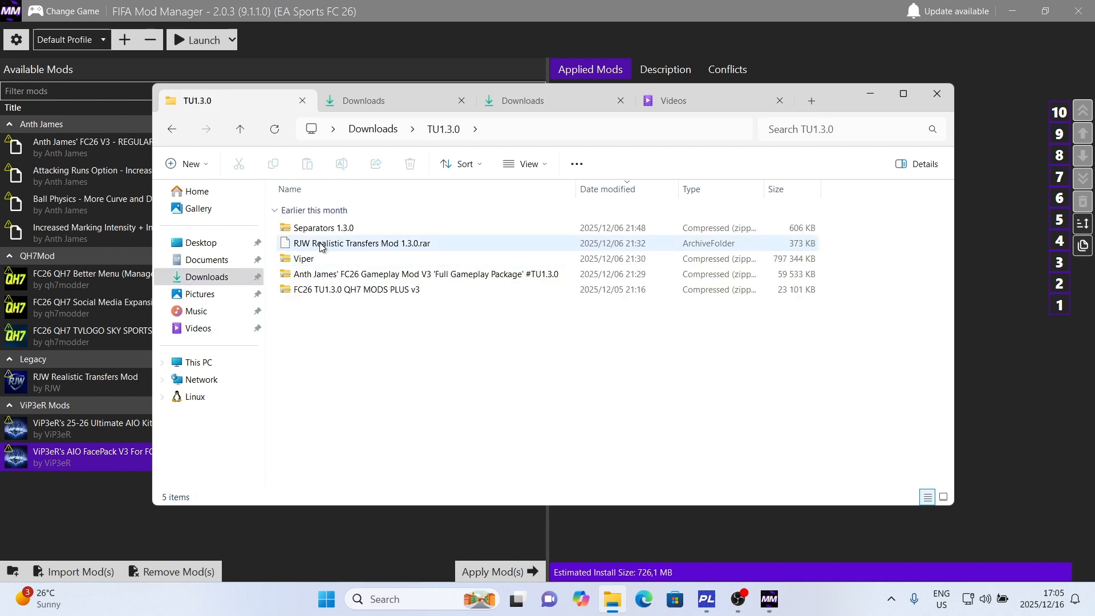
left_click(322, 291)
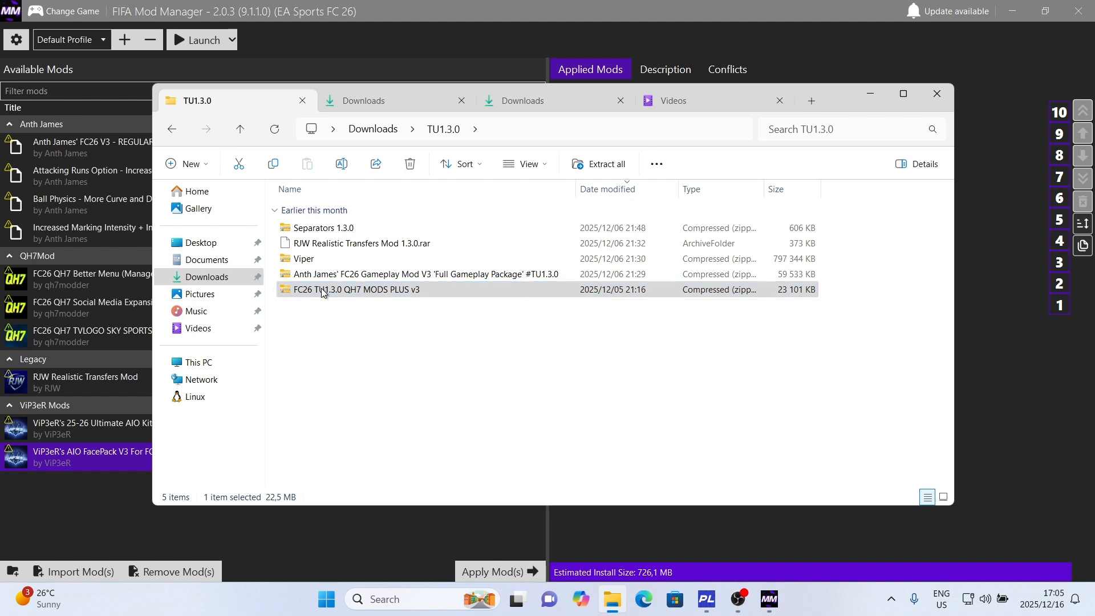
right_click(322, 291)
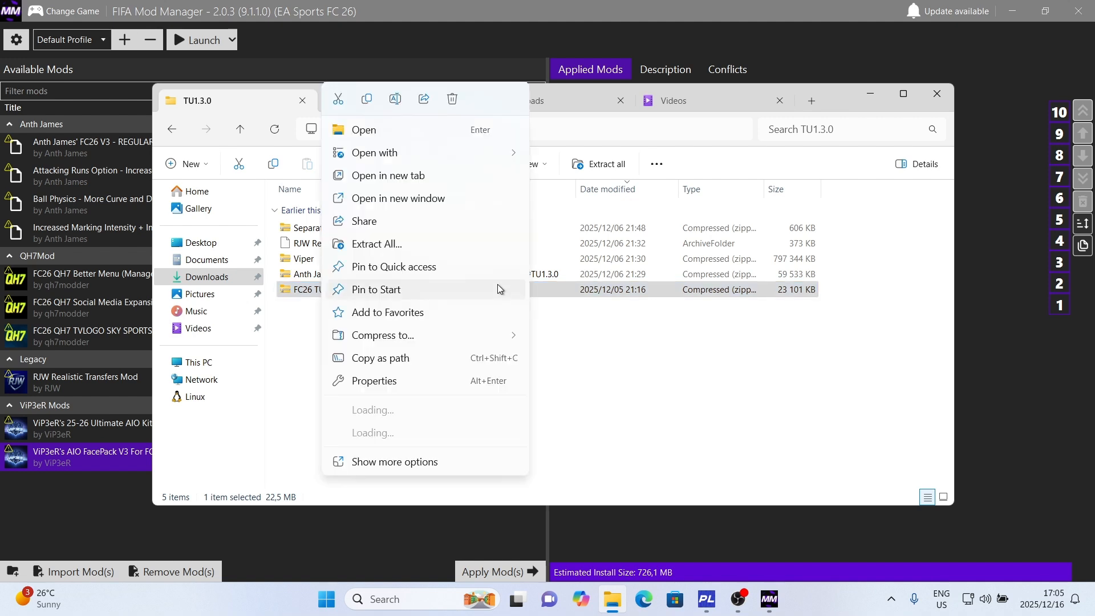
left_click(470, 250)
left_click(672, 442)
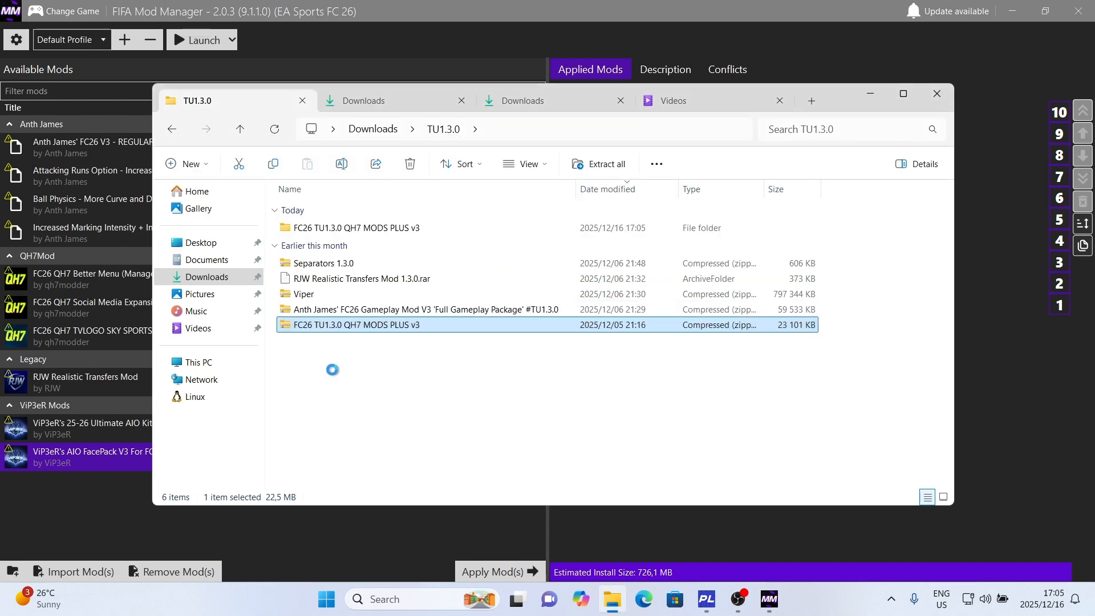
Extract the Anth James' FC26 Gameplay Mod V3 #TU1.3.0 archive into its own folder with 7-Zip.
right_click(311, 310)
left_click(399, 445)
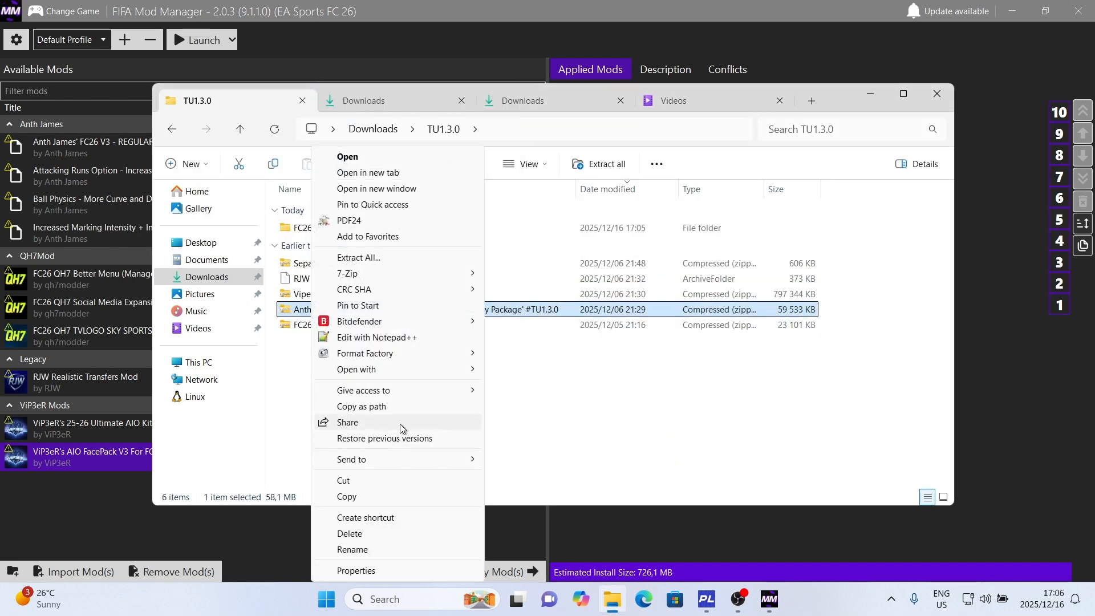
mouse_move(447, 278)
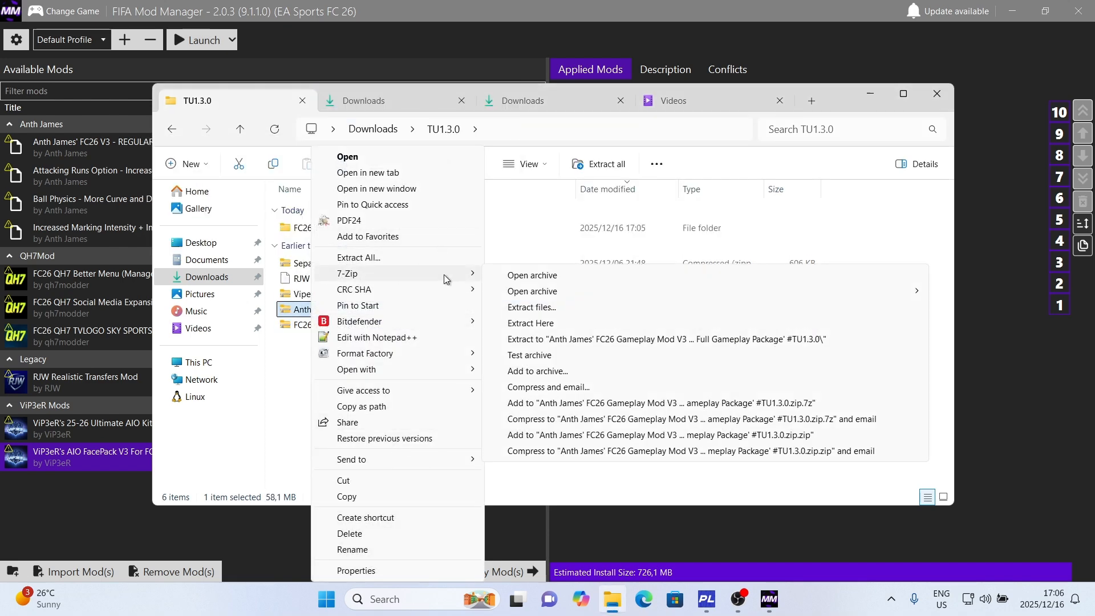
left_click(585, 341)
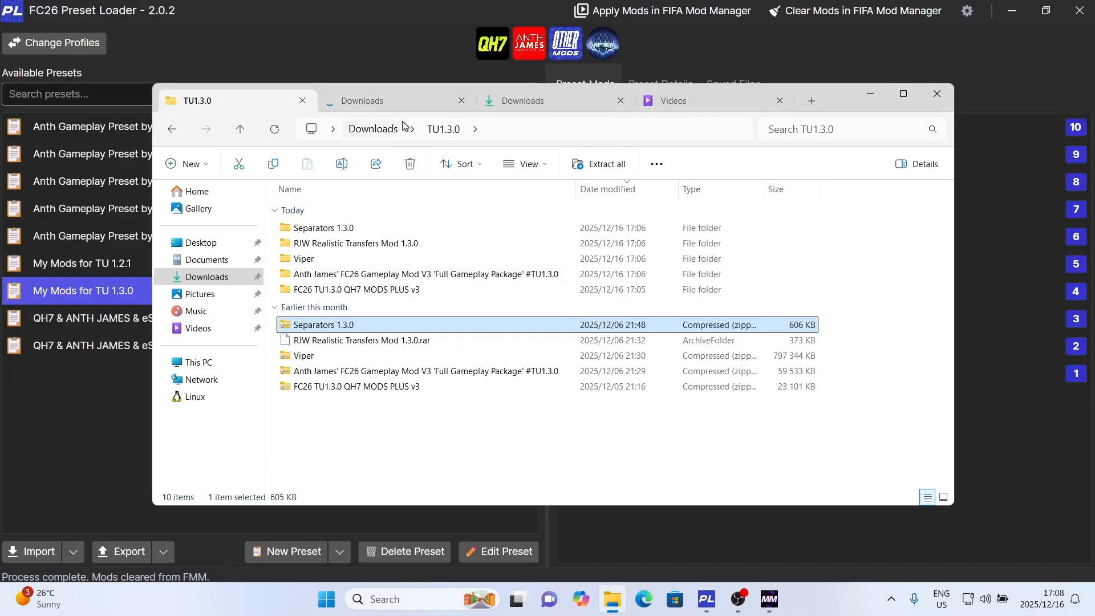
Delete all the old mod folders and the read-me file from the QH7 folder in FC 26 Mods.
left_click(402, 104)
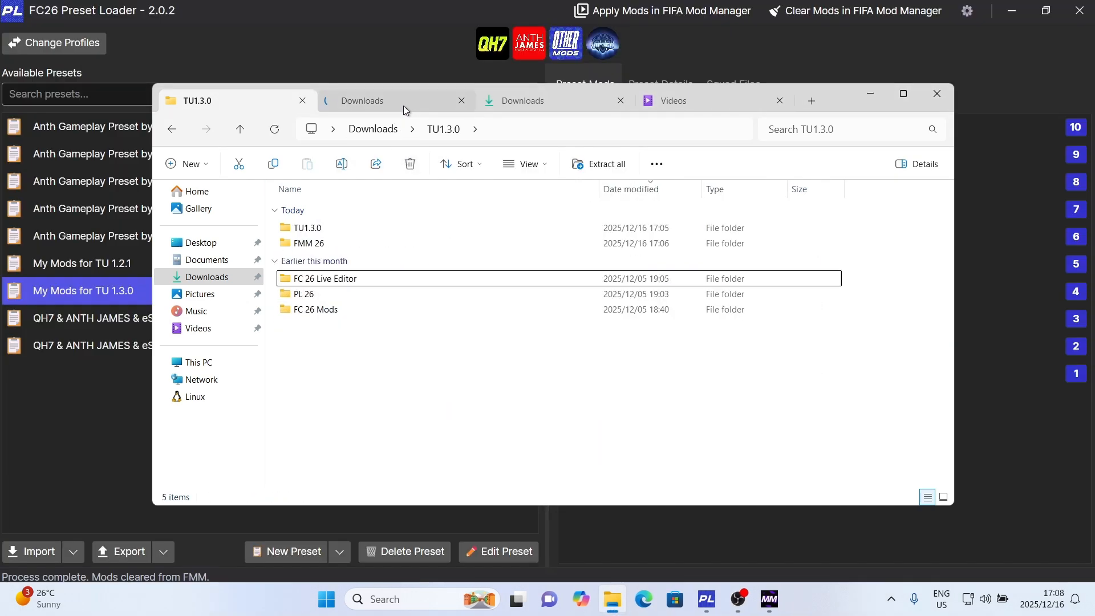
double_click(349, 311)
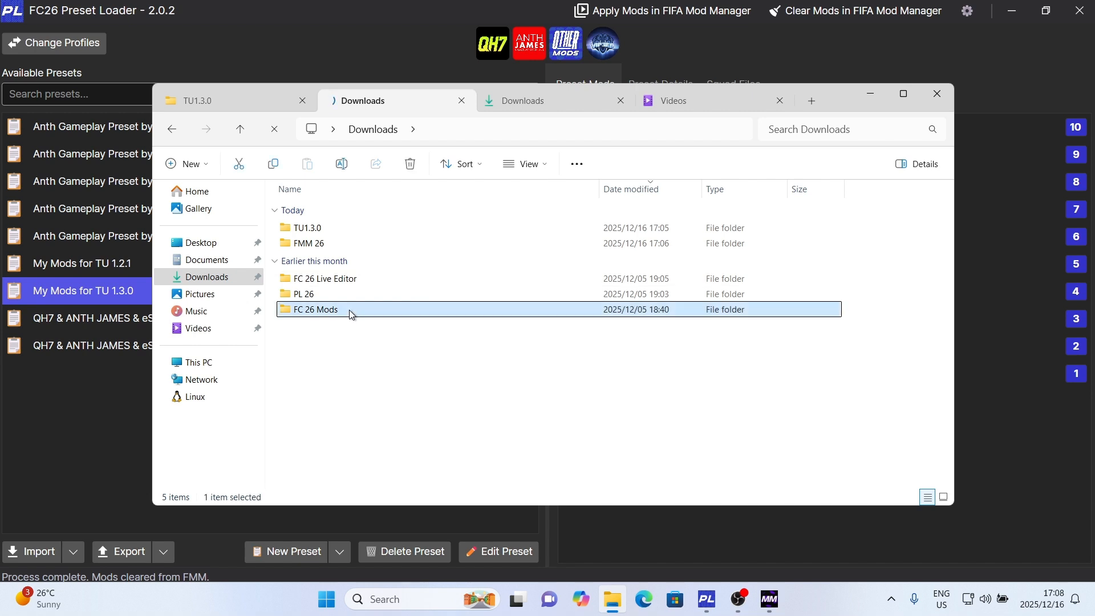
double_click(311, 305)
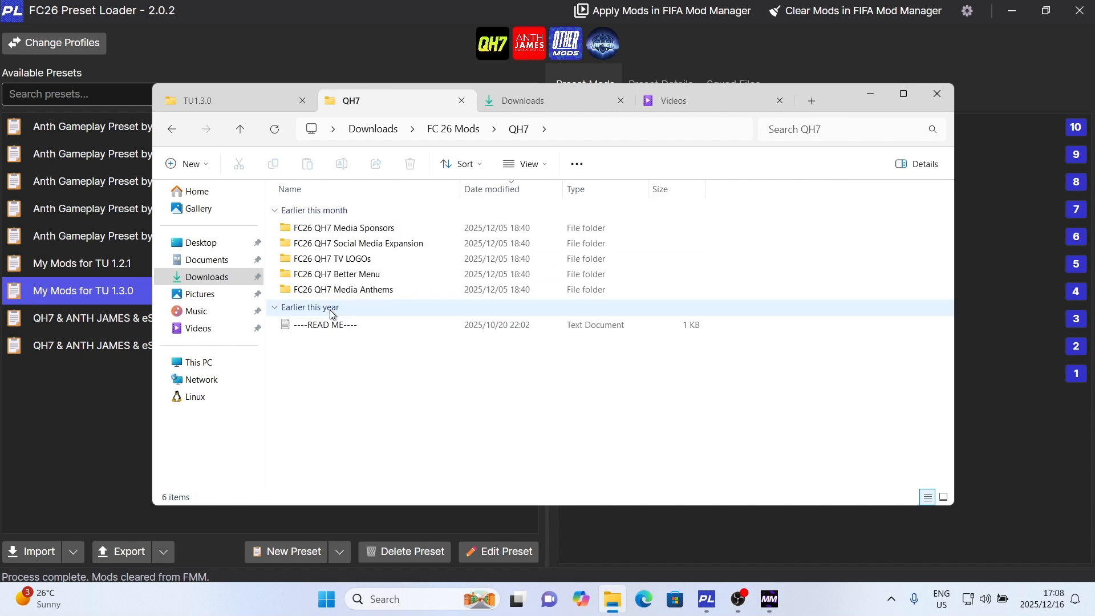
left_click_drag(405, 369, 330, 206)
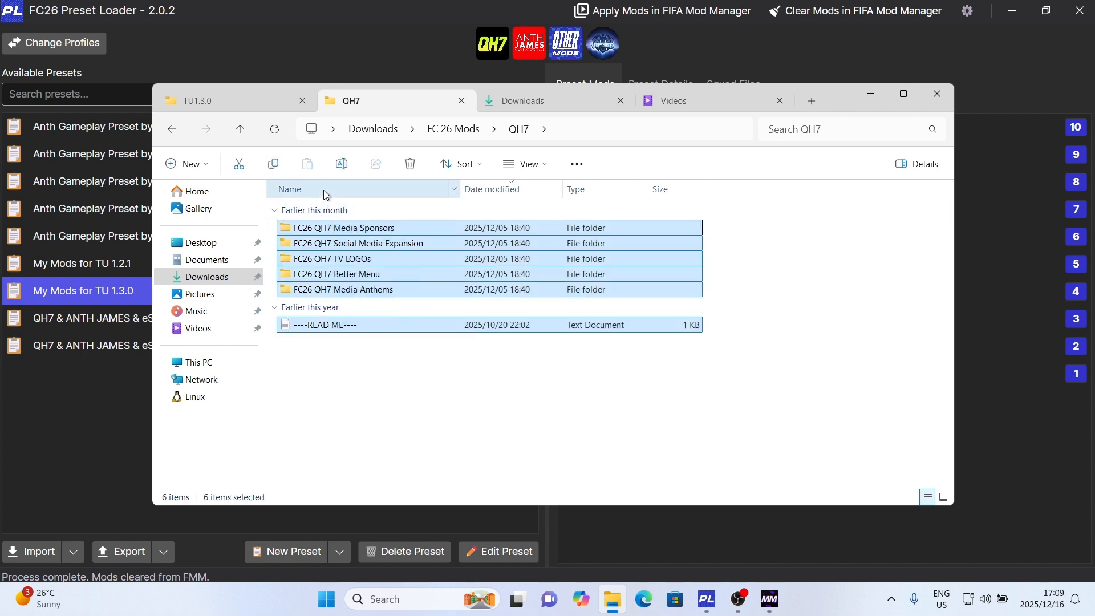
key("Delete")
Move all contents of the extracted FC26 TU1.3.0 QH7 MODS PLUS v3 folder into FC 26 Mods' QH7 folder.
left_click(244, 102)
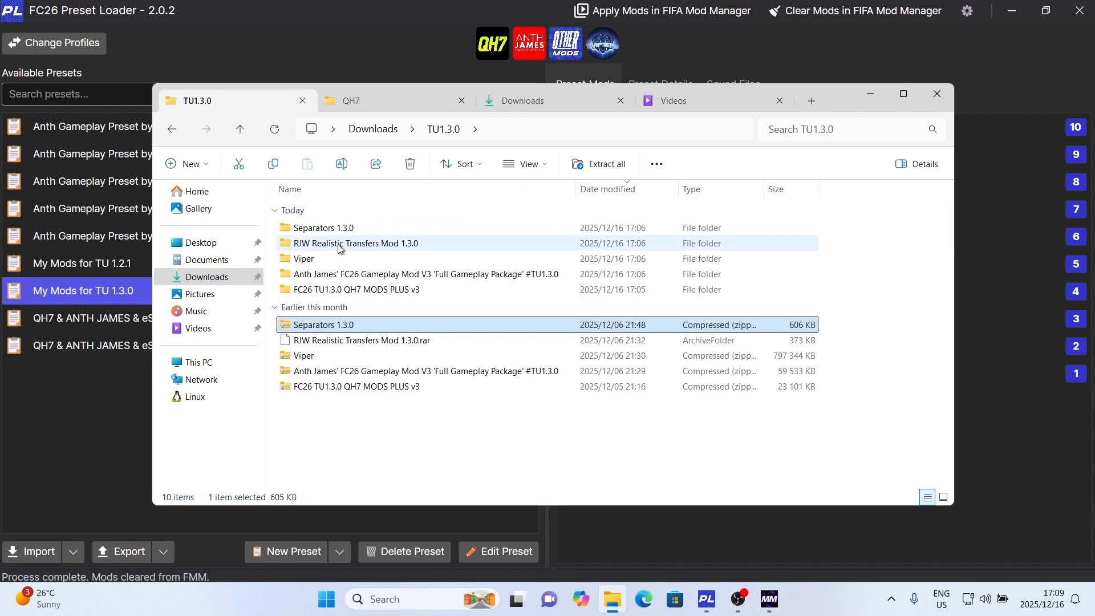
double_click(344, 290)
left_click_drag(391, 378, 293, 210)
right_click(394, 231)
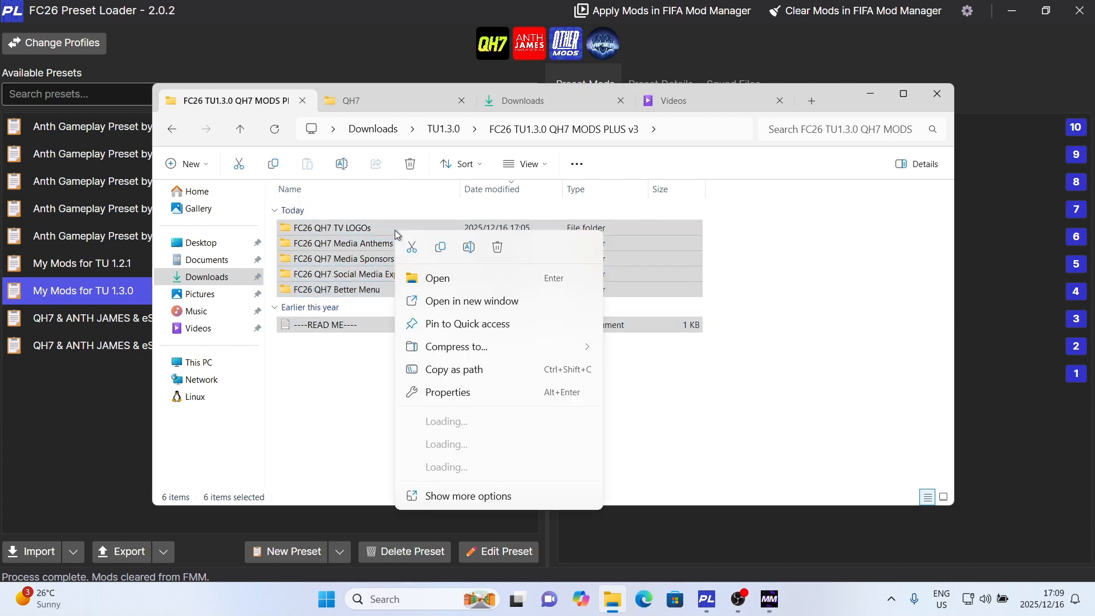
left_click(410, 245)
key("Delete")
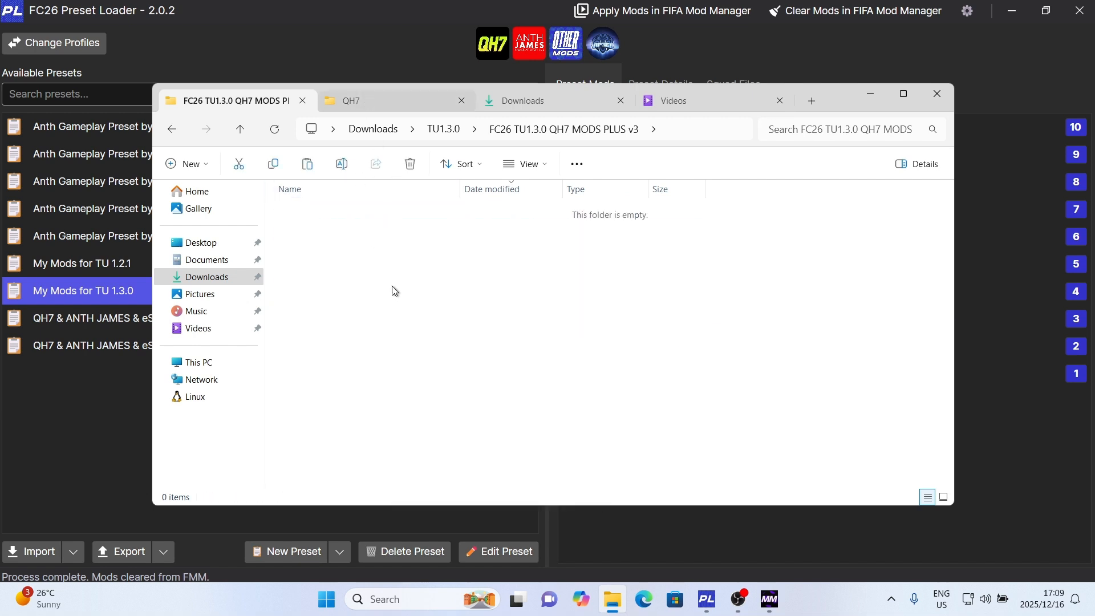
key("ctrl+Tab")
right_click(392, 290)
left_click(410, 308)
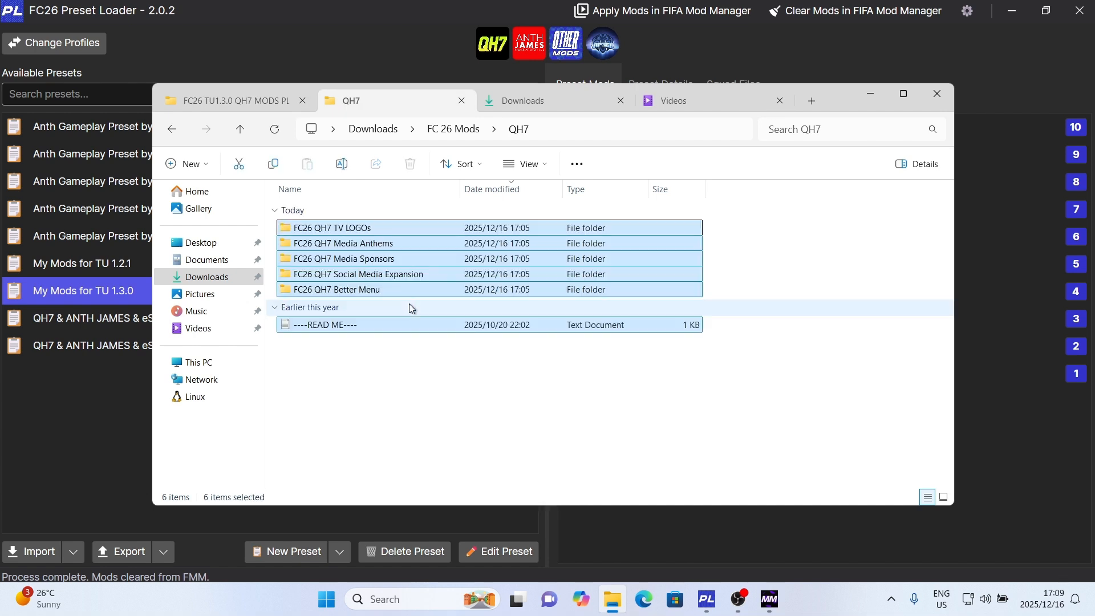
left_click(384, 371)
Delete the old Anth James gameplay mod folder from the ANTH folder in FC 26 Mods.
left_click(451, 130)
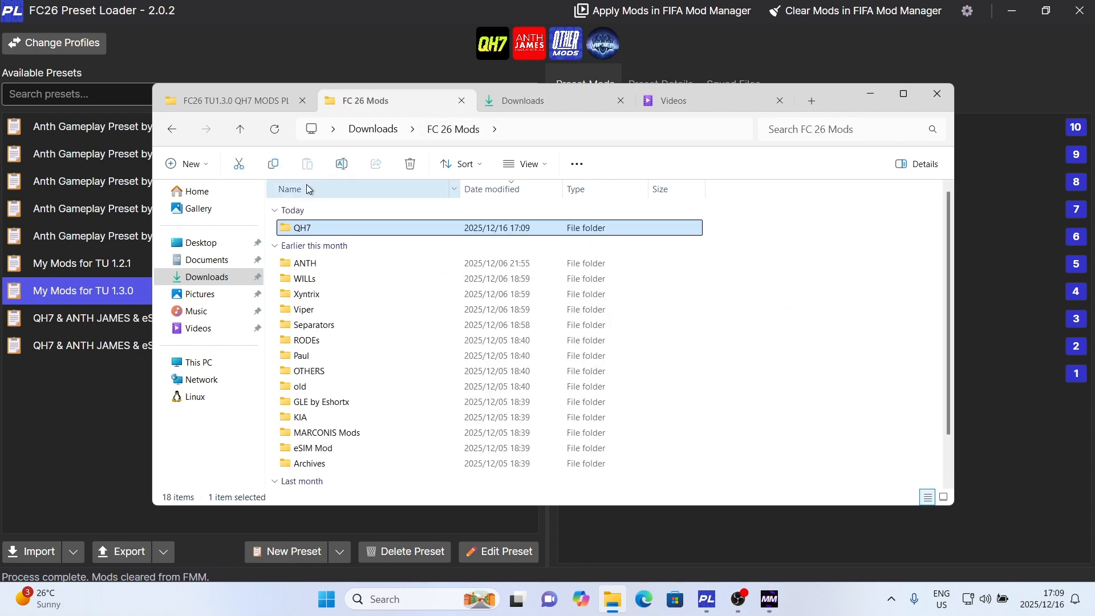
double_click(334, 263)
left_click_drag(398, 290, 321, 209)
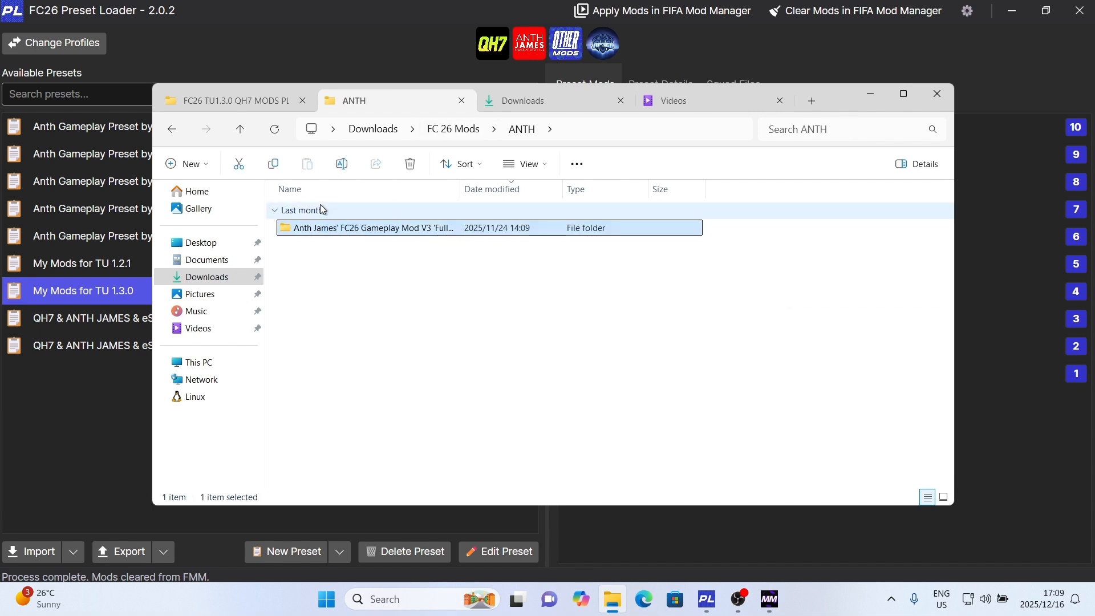
key("Delete")
right_click(338, 230)
Transfer all contents of the extracted Anth James' TU1.3.0 gameplay mod folder into the emptied ANTH folder.
left_click(262, 90)
left_click(261, 98)
left_click(443, 129)
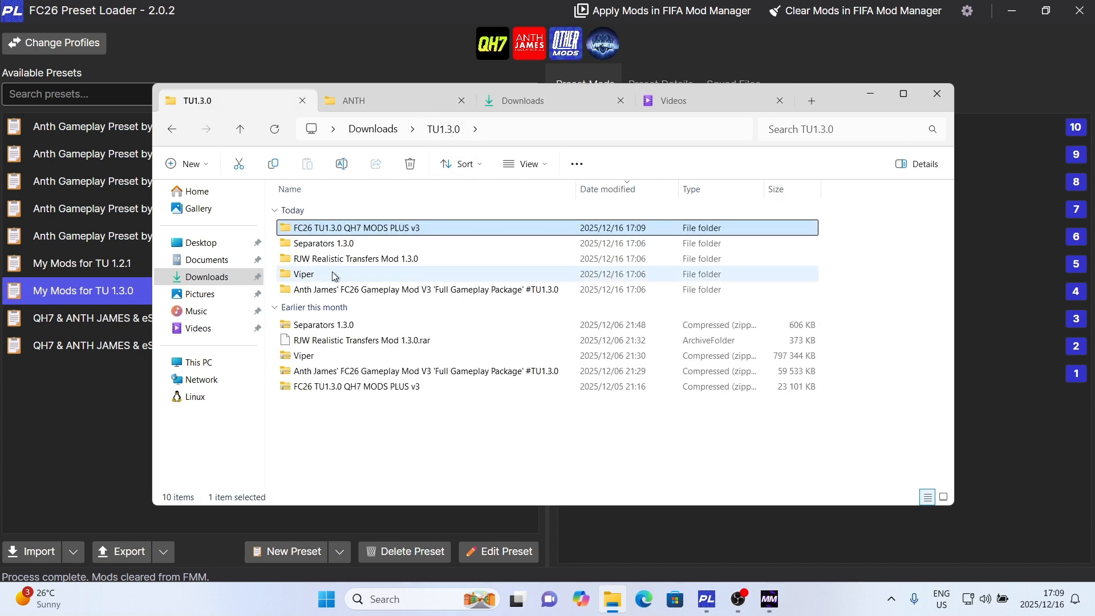
double_click(330, 289)
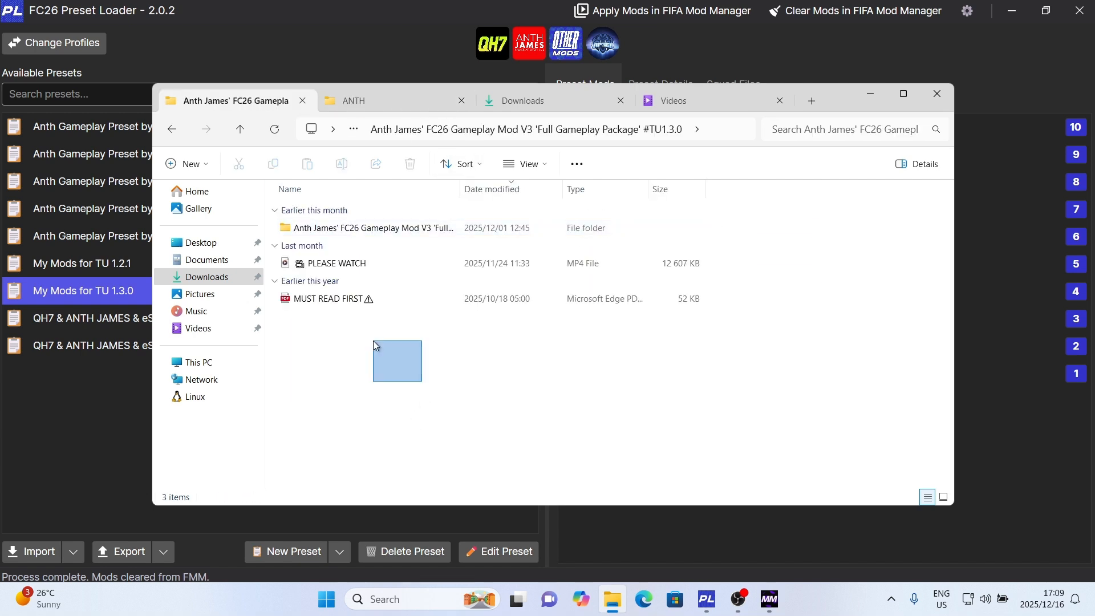
left_click_drag(415, 378, 269, 213)
left_click_drag(386, 237, 399, 264)
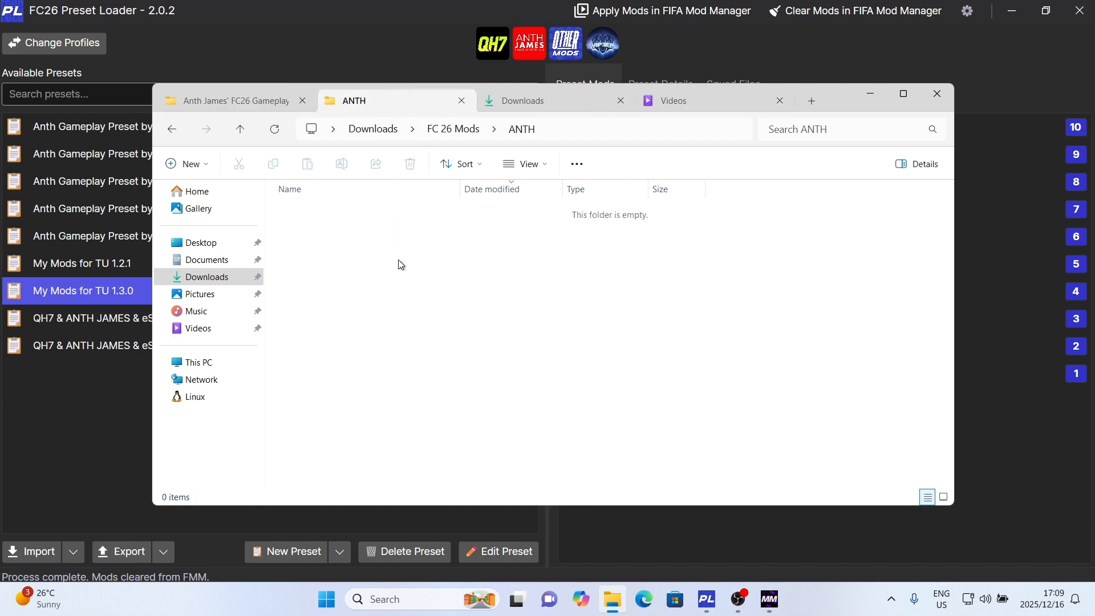
Delete the old ViP3eR FacePack and KitPack folders from the Viper folder in FC 26 Mods.
left_click(459, 133)
left_click(307, 311)
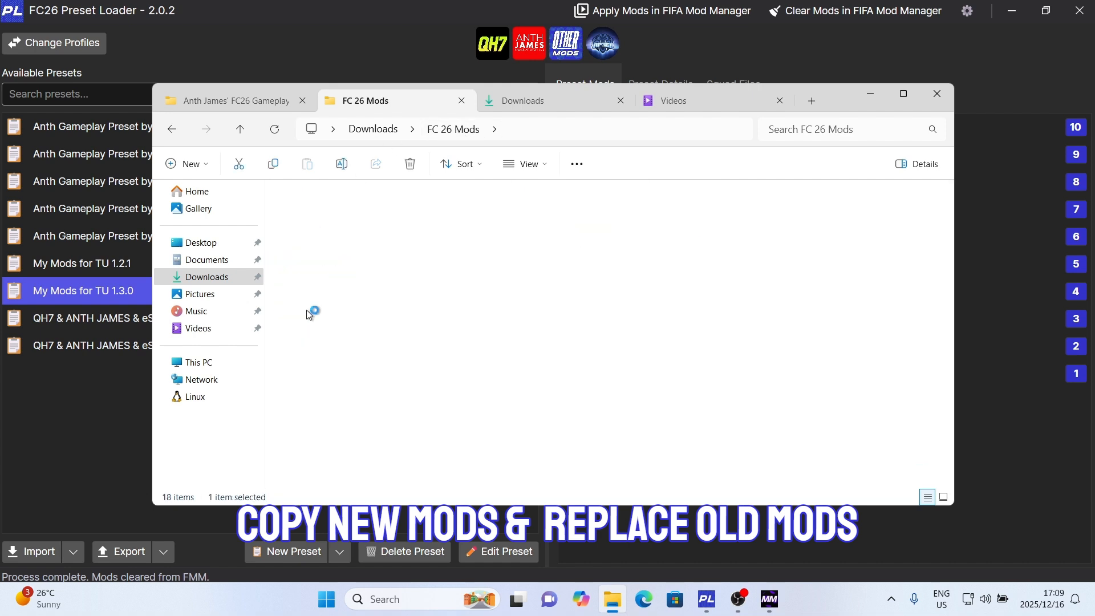
left_click(314, 211)
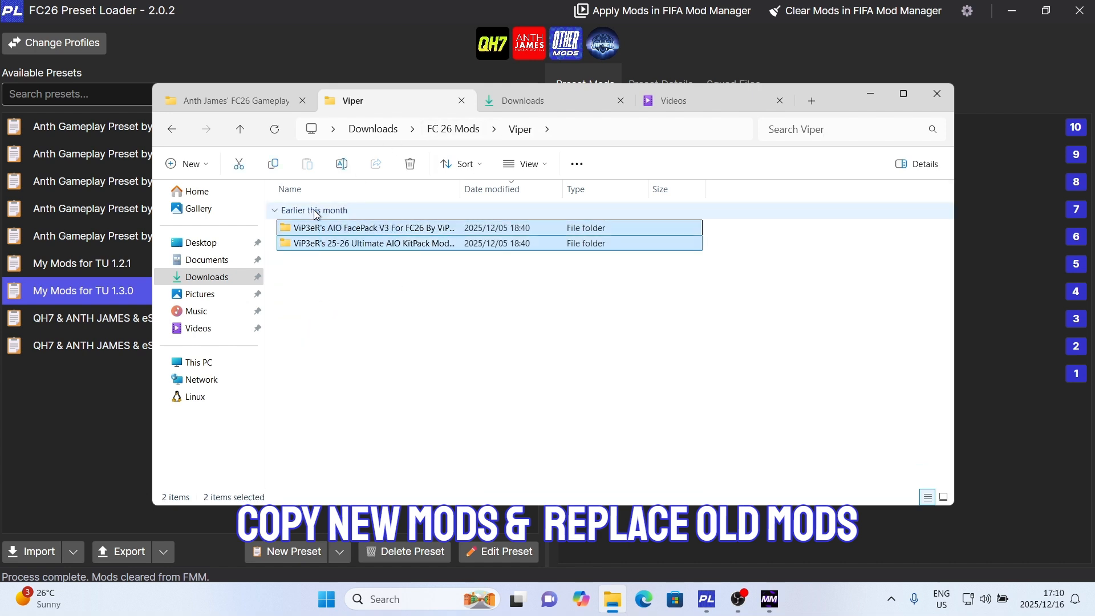
key("Delete")
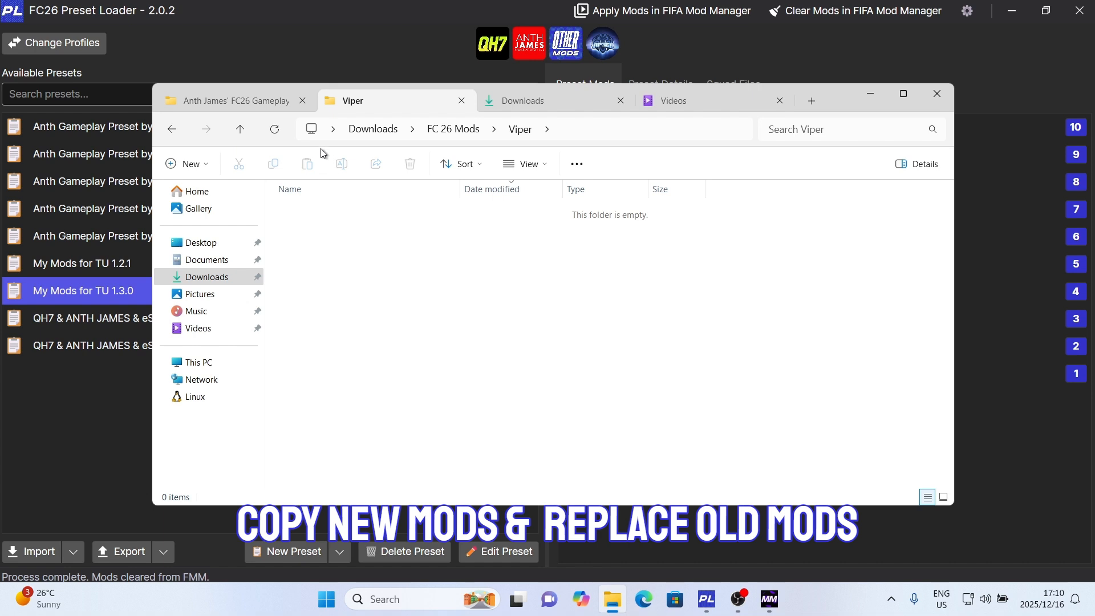
Transfer the new FacePack V3 and KitPack folders from TU1.3.0's Viper folder into FC 26 Mods' Viper folder.
left_click(280, 107)
left_click(207, 277)
left_click(313, 244)
double_click(323, 245)
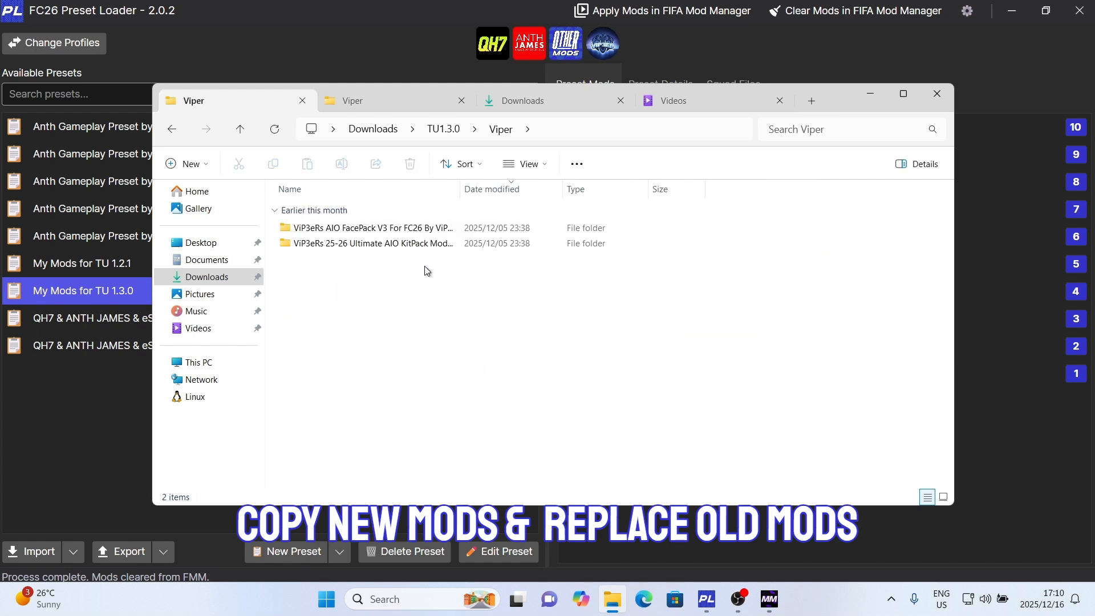
left_click_drag(413, 289, 384, 266)
left_click(385, 321)
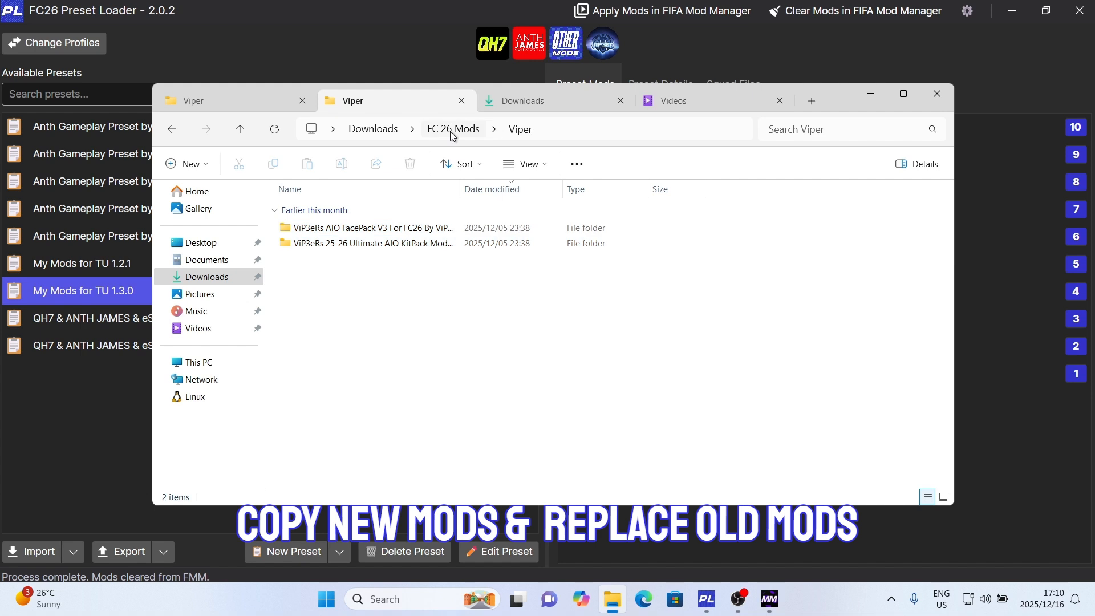
Delete the old squad update folder and all old mod files from the OTHERS folder in FC 26 Mods.
left_click(452, 134)
double_click(365, 371)
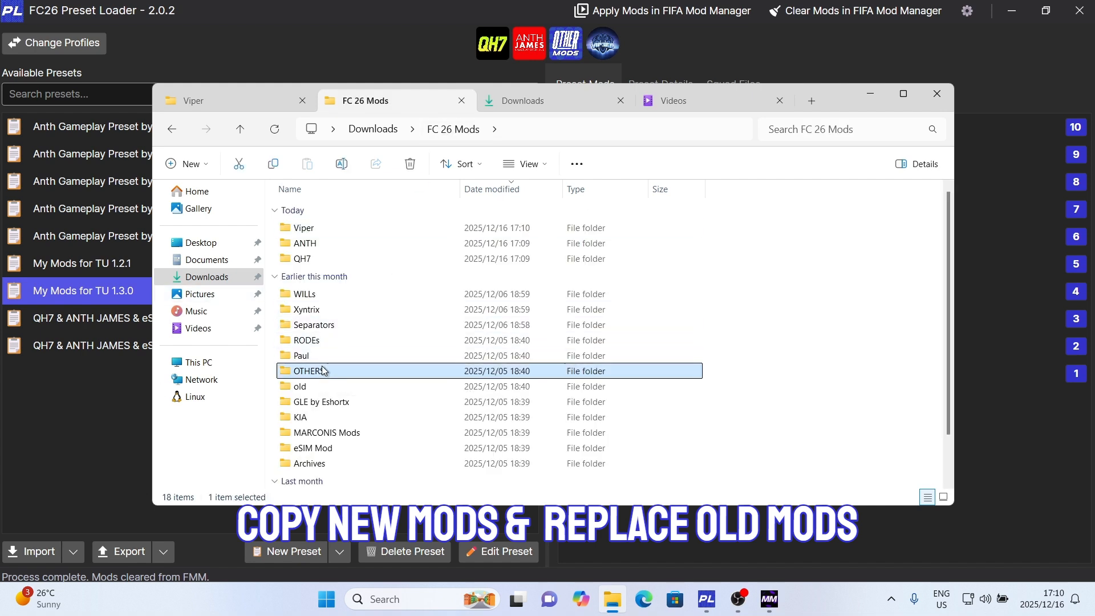
left_click_drag(462, 354, 329, 207)
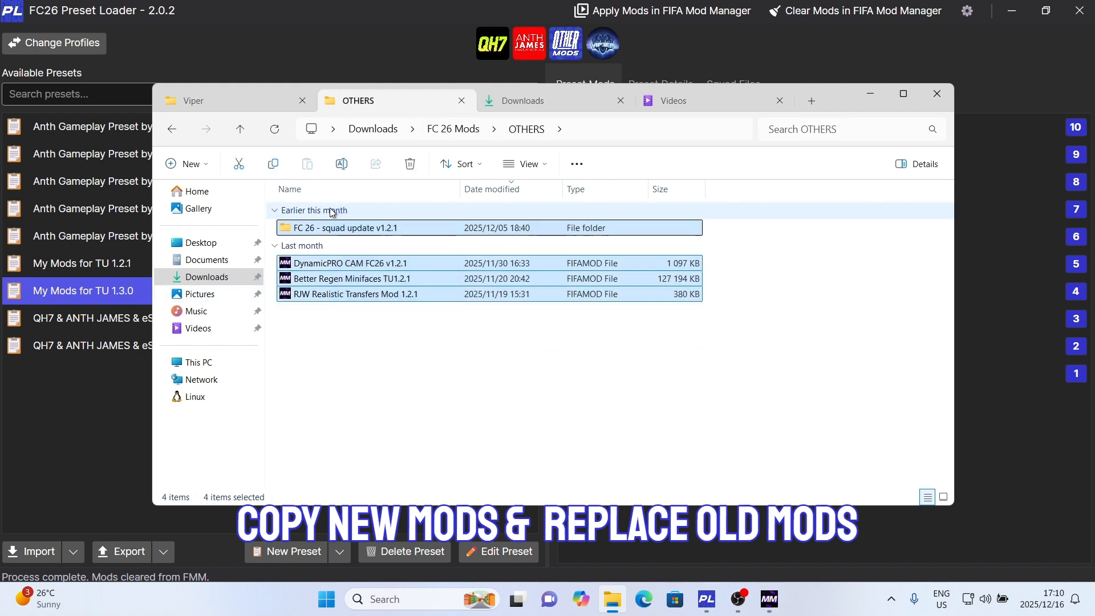
key("Delete")
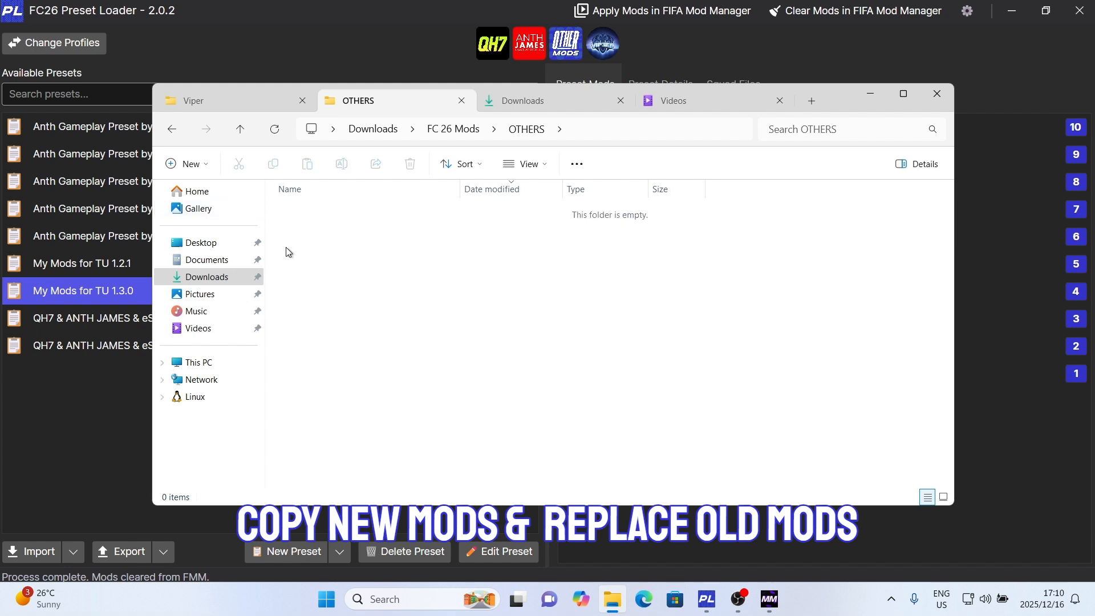
Transfer the RJW Realistic Transfers Mod 1.3.0 file from its extracted TU1.3.0 folder into the emptied OTHERS folder.
left_click(268, 101)
left_click(443, 129)
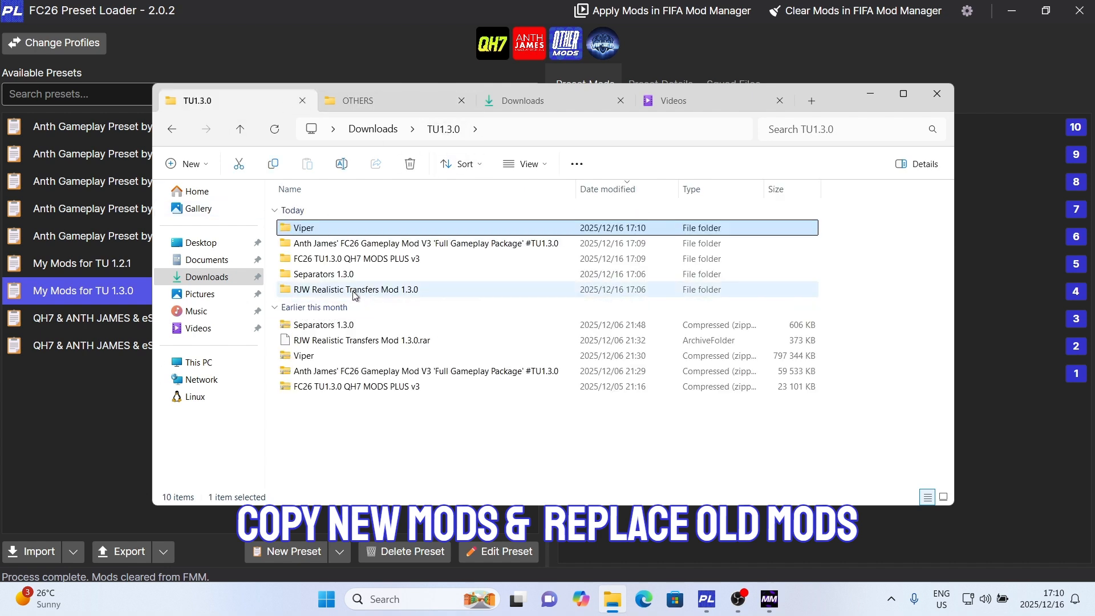
double_click(354, 292)
left_click_drag(357, 229, 390, 101)
left_click(390, 101)
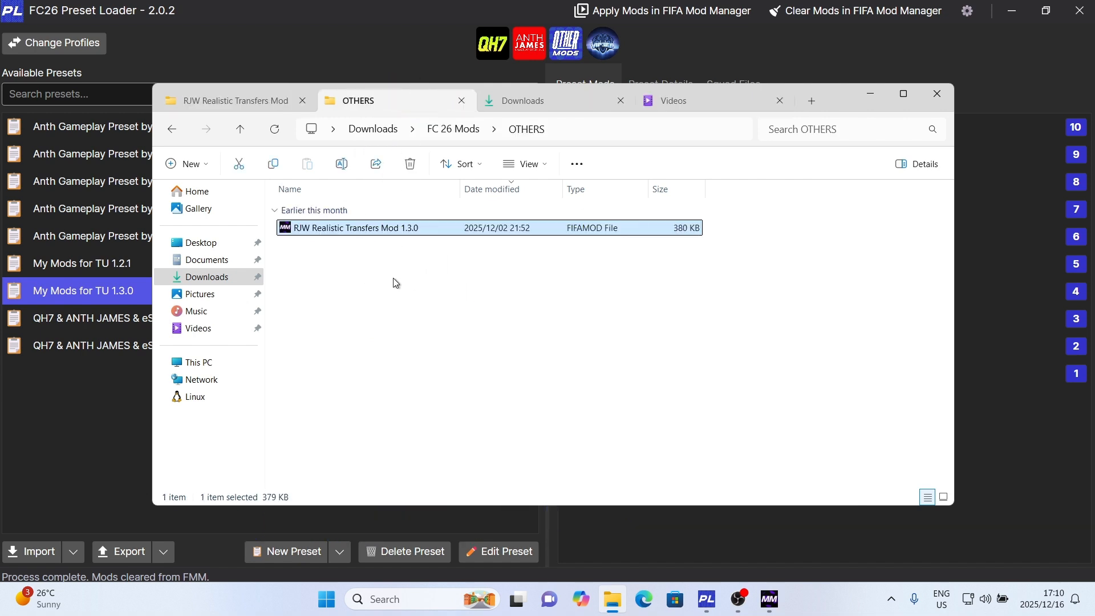
Switch to FC26 Preset Loader and refresh the QH7, Anth James, OTHER MODS and ViP3eR profiles, keeping them as the active profiles.
left_click(399, 49)
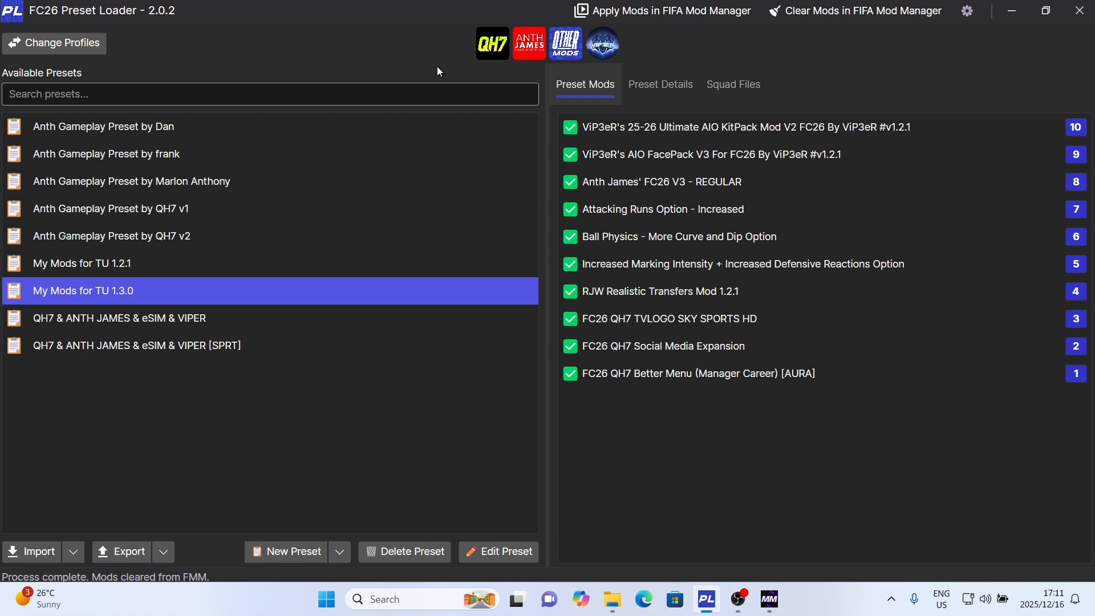
left_click(243, 95)
left_click(71, 42)
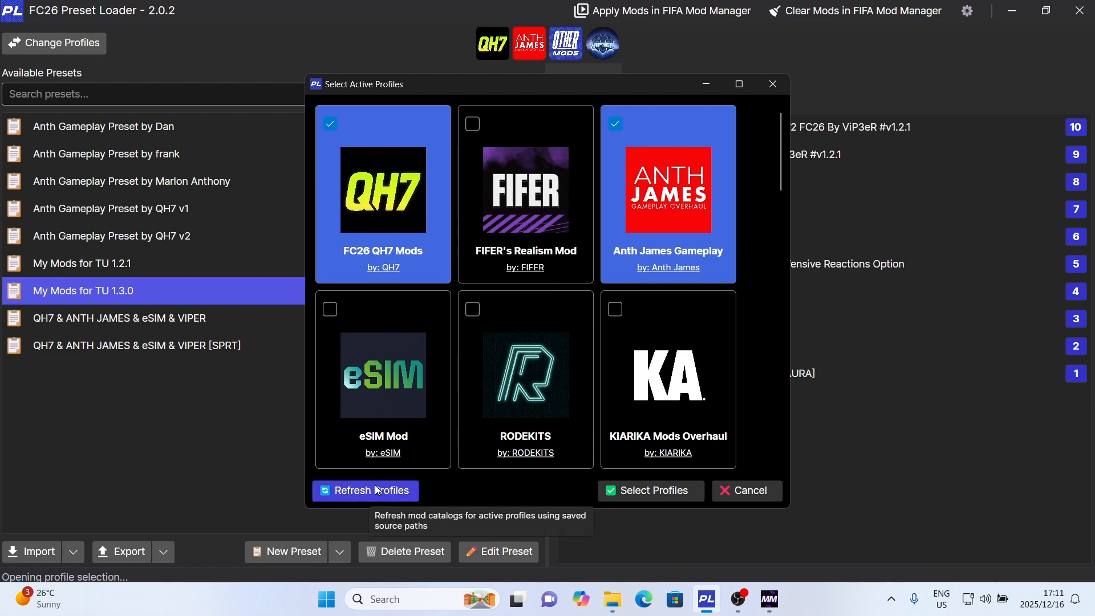
left_click(380, 491)
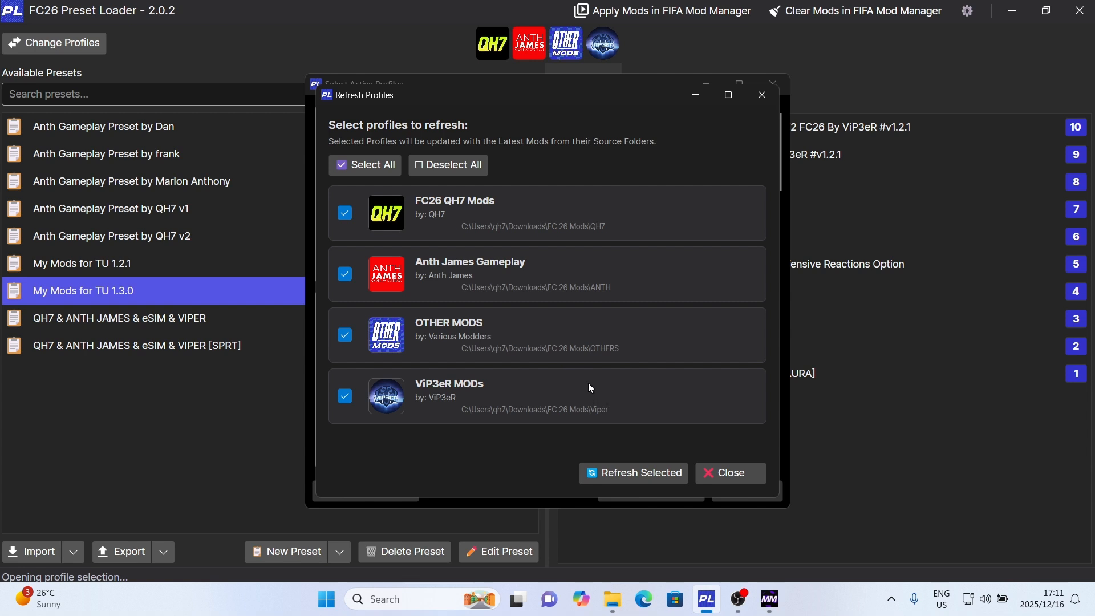
left_click(655, 472)
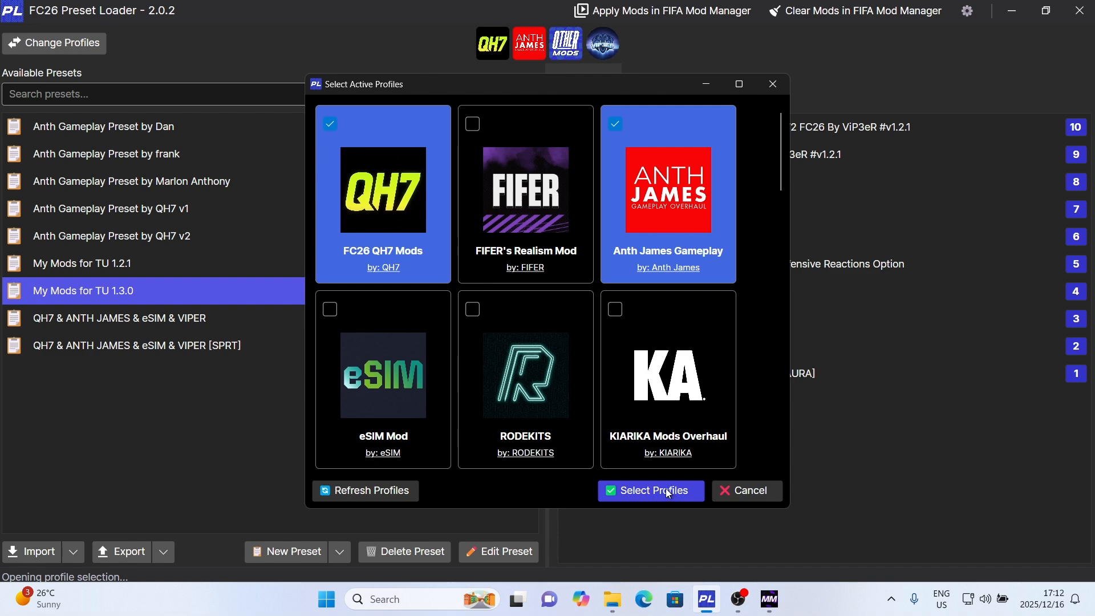
left_click(657, 492)
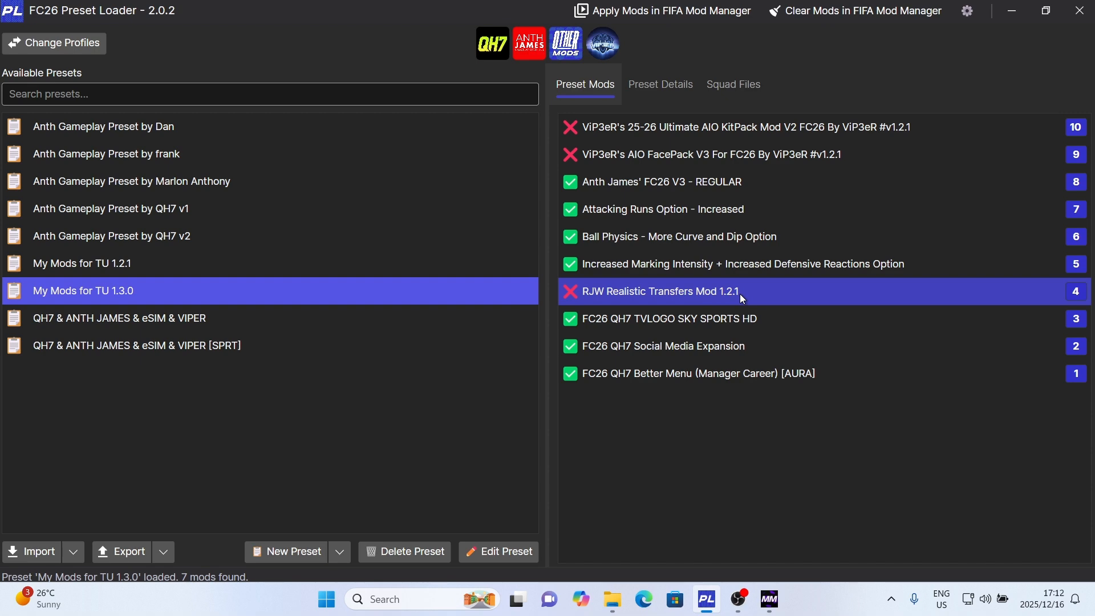
Edit the My Mods for TU 1.3.0 preset and swap the missing ViP3eR KitPack V2 for KitPack Mod V3 #v1.3.0.
left_click(511, 553)
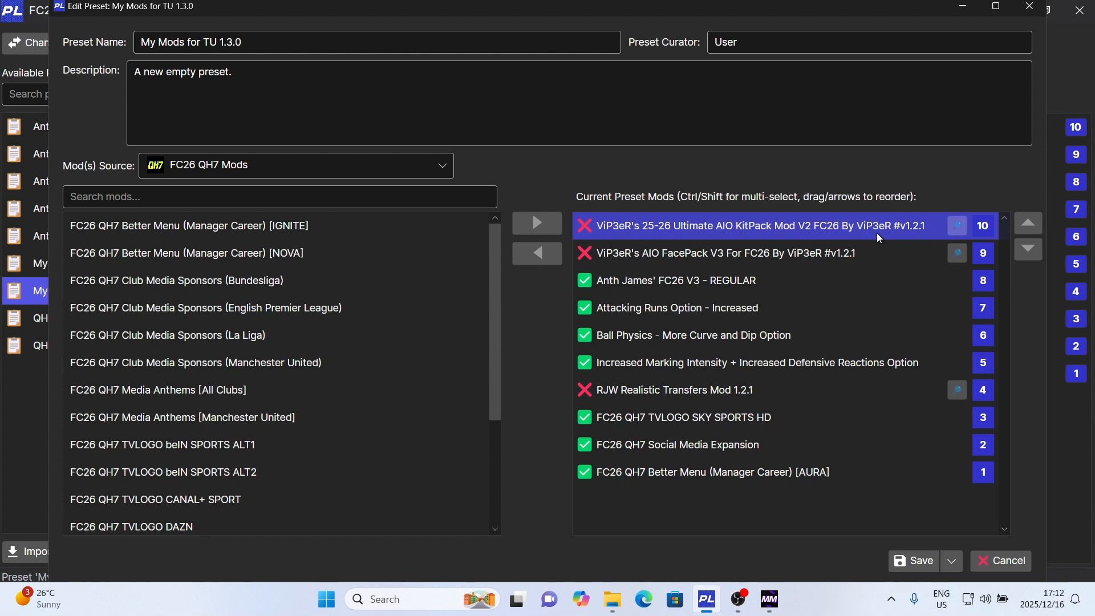
left_click(892, 228)
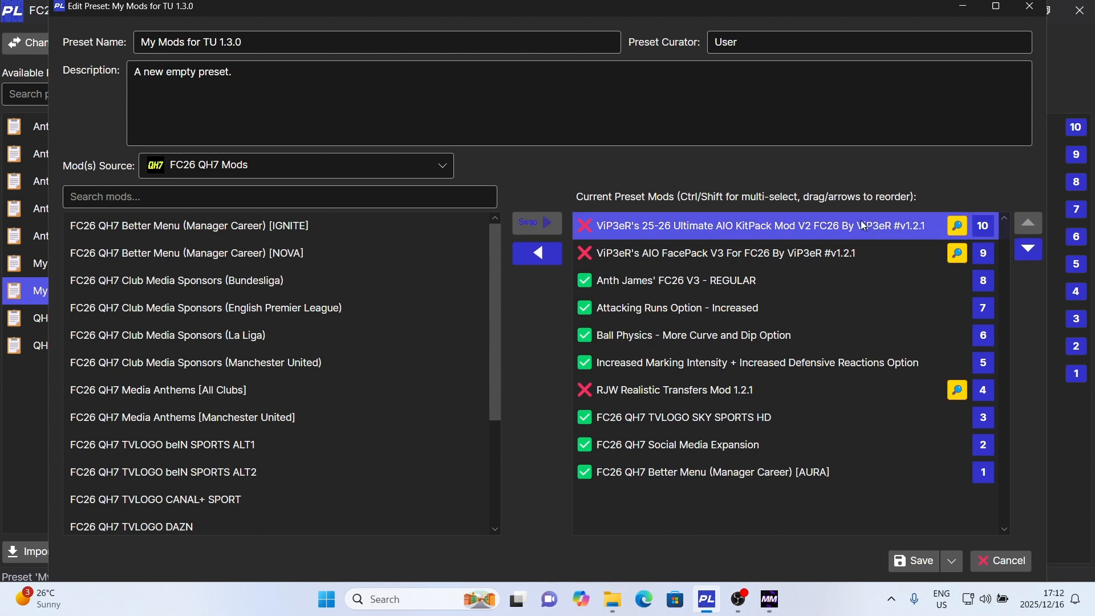
left_click(957, 227)
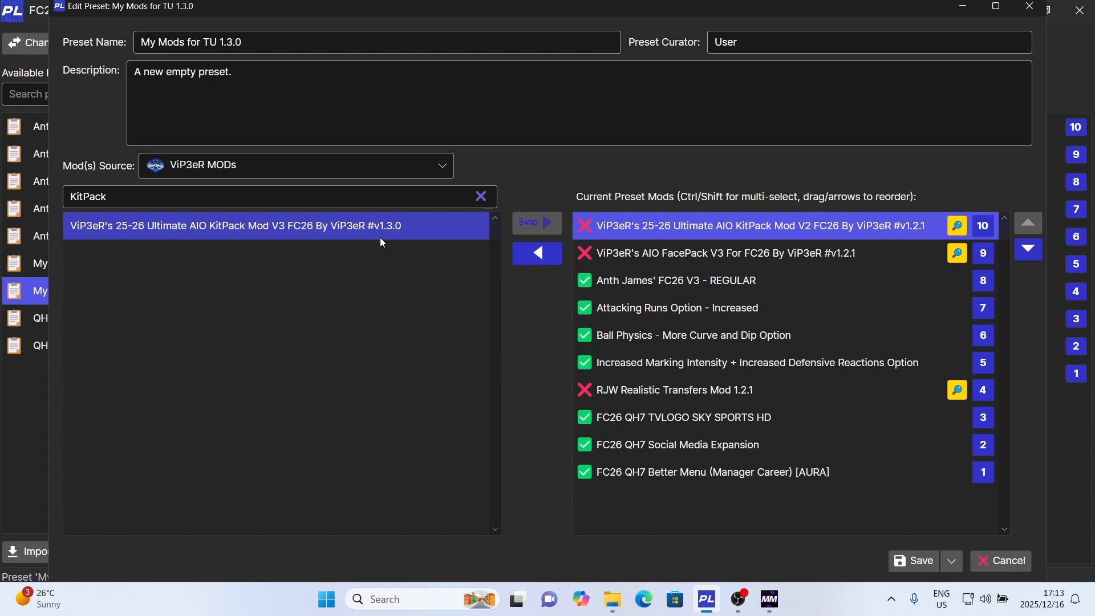
left_click(365, 229)
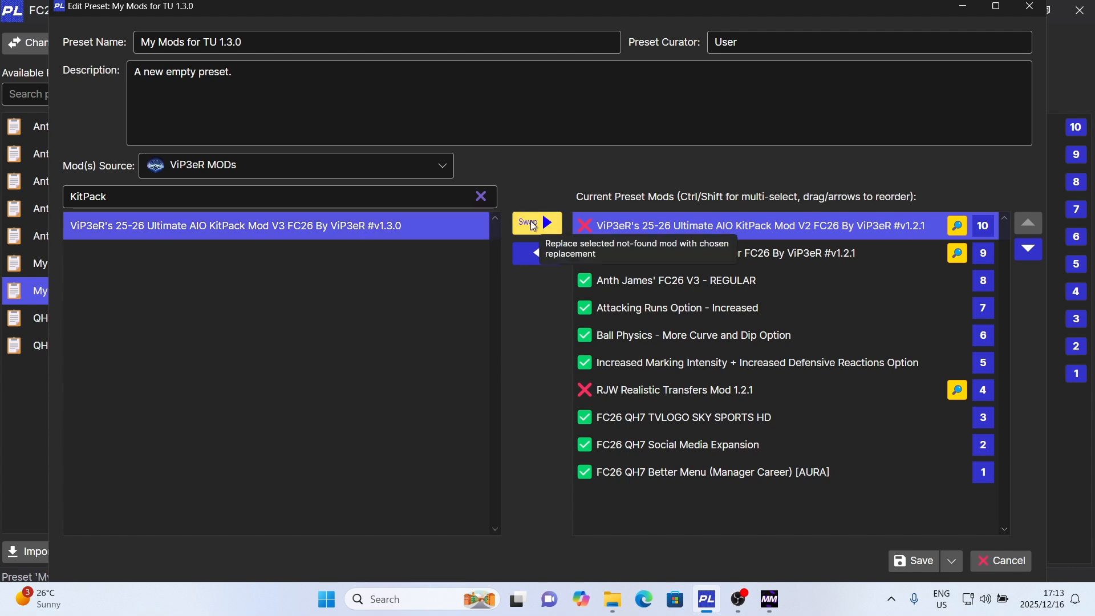
left_click(531, 223)
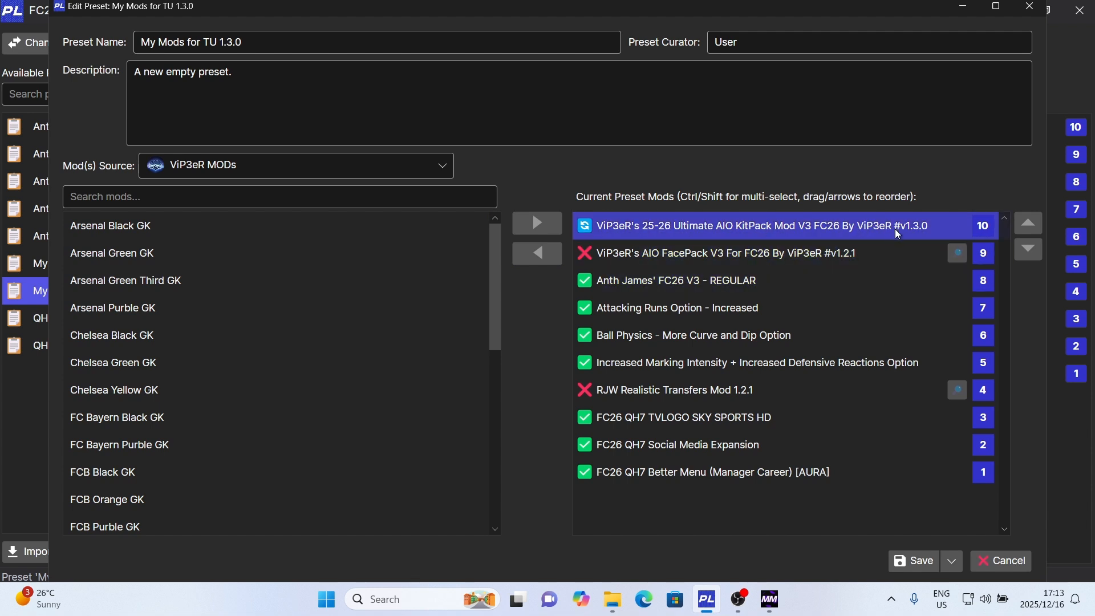
Find a replacement for the missing ViP3eR AIO FacePack V3 and swap in its #v1.3.0 version.
left_click(893, 265)
left_click(821, 278)
left_click(868, 254)
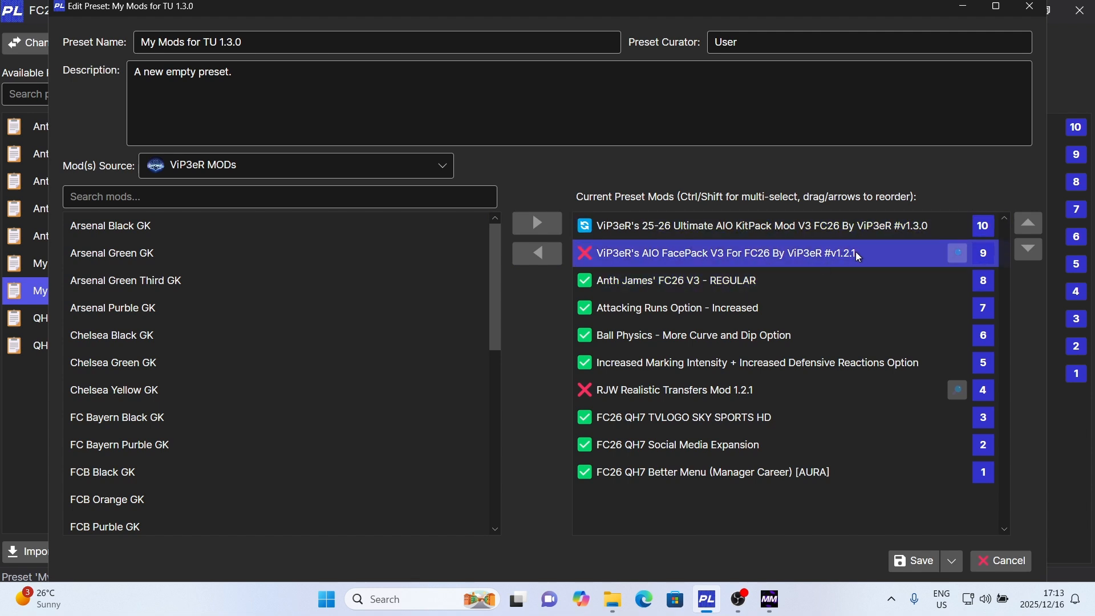
left_click(959, 257)
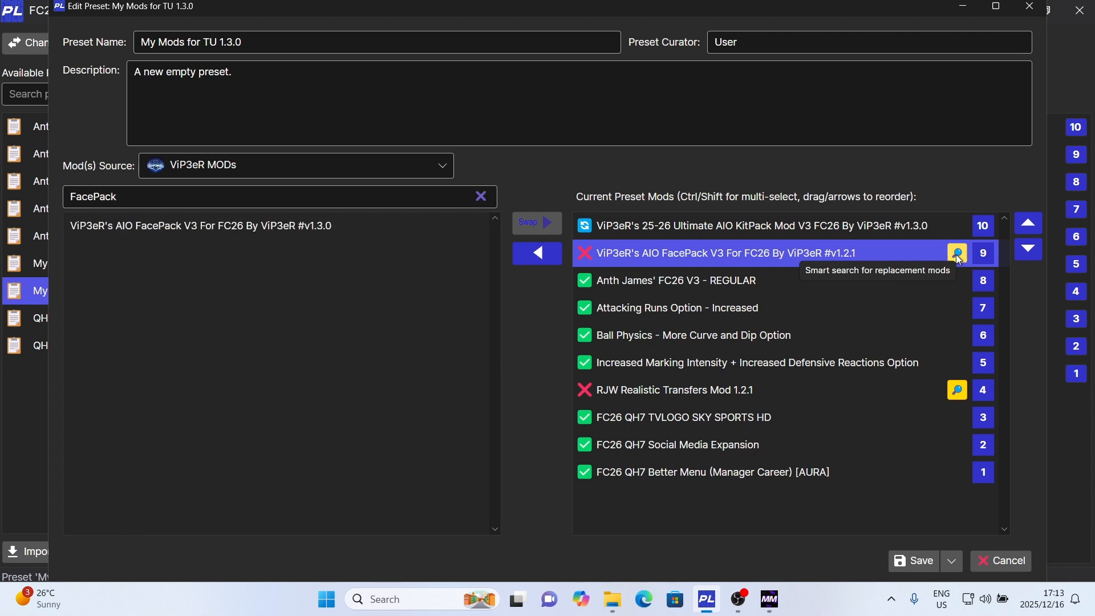
left_click(296, 228)
left_click(536, 222)
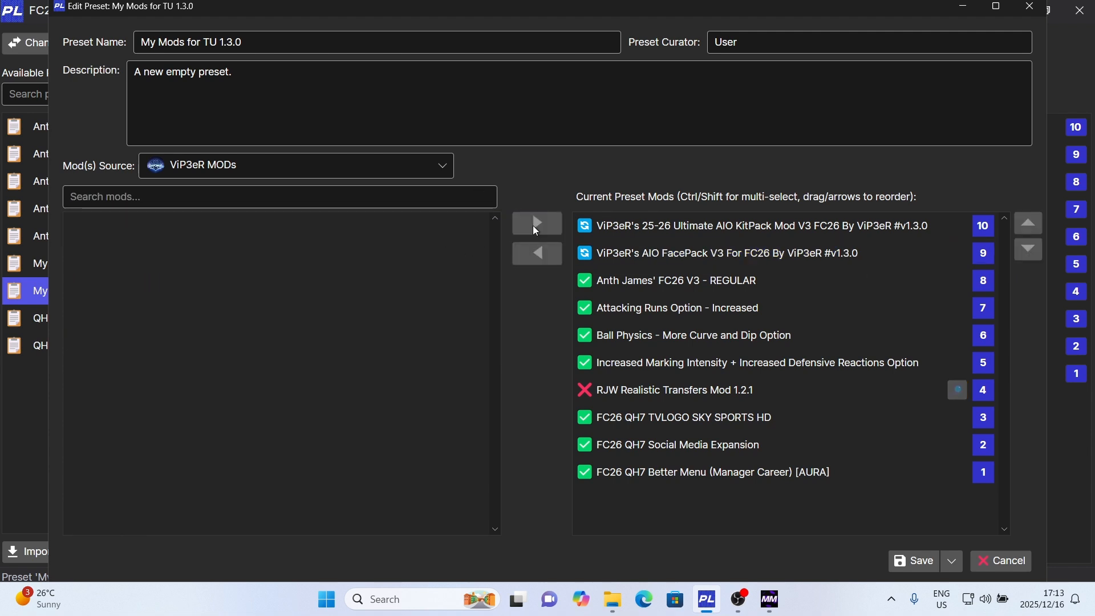
Swap the missing RJW Realistic Transfers Mod for version 1.3.0 and save the preset.
left_click(769, 397)
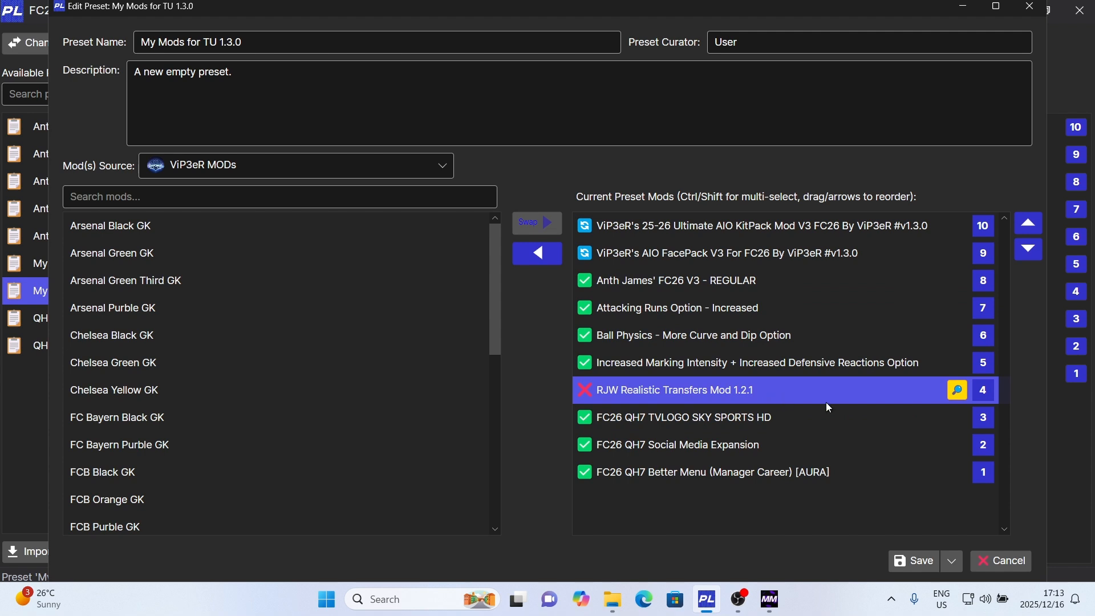
left_click(960, 393)
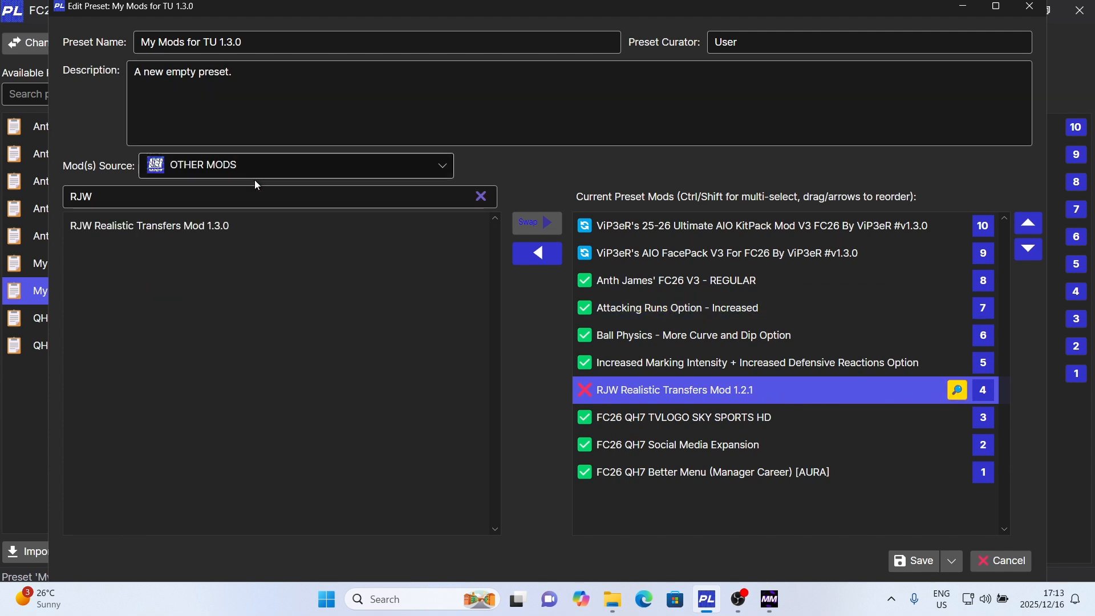
left_click(276, 230)
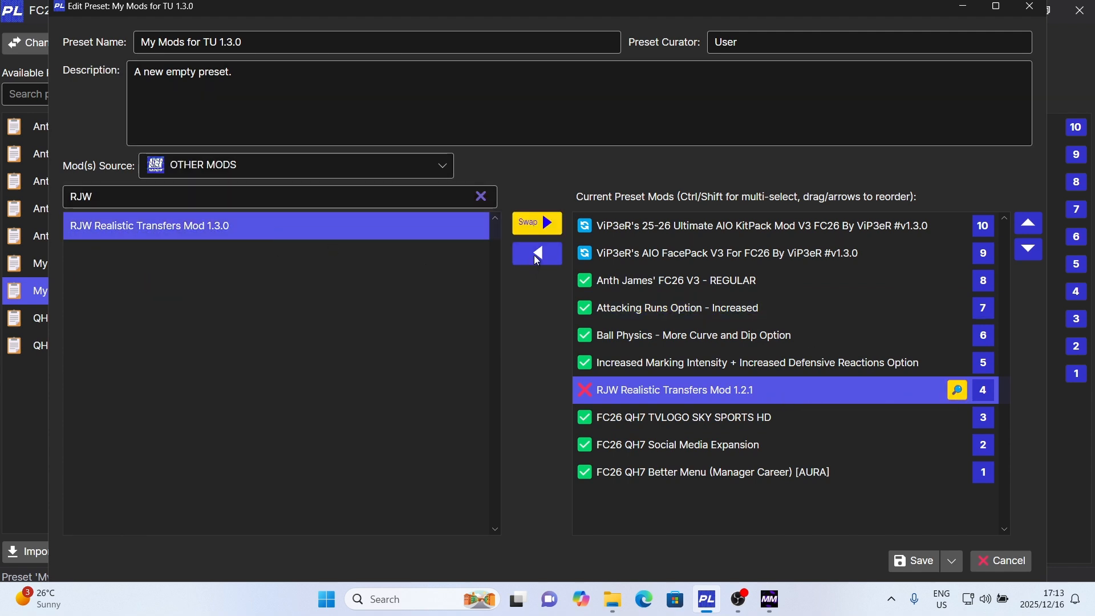
left_click(539, 222)
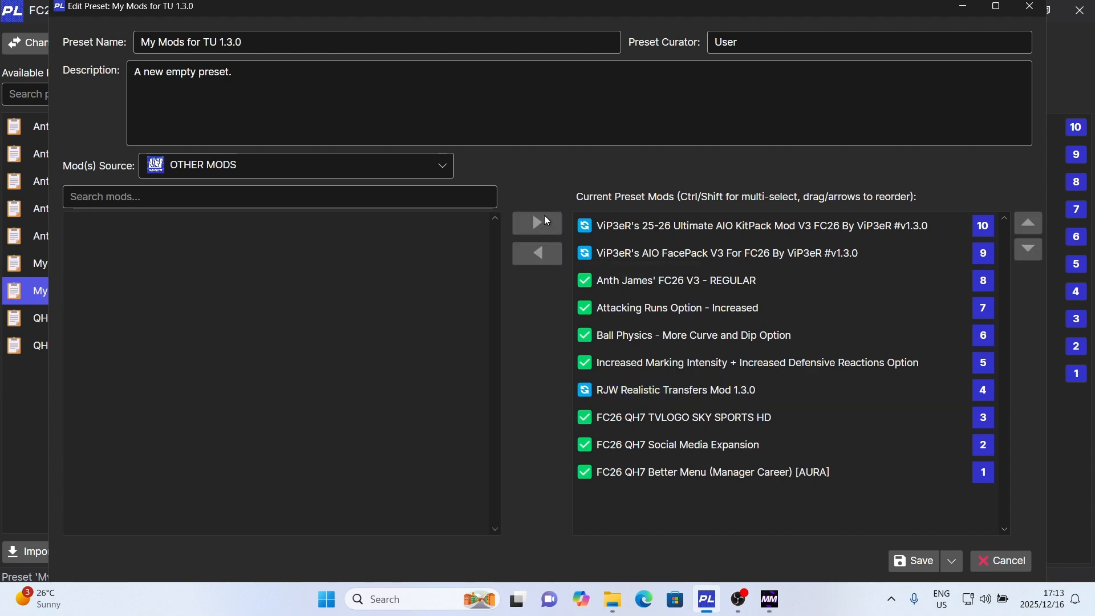
left_click(913, 561)
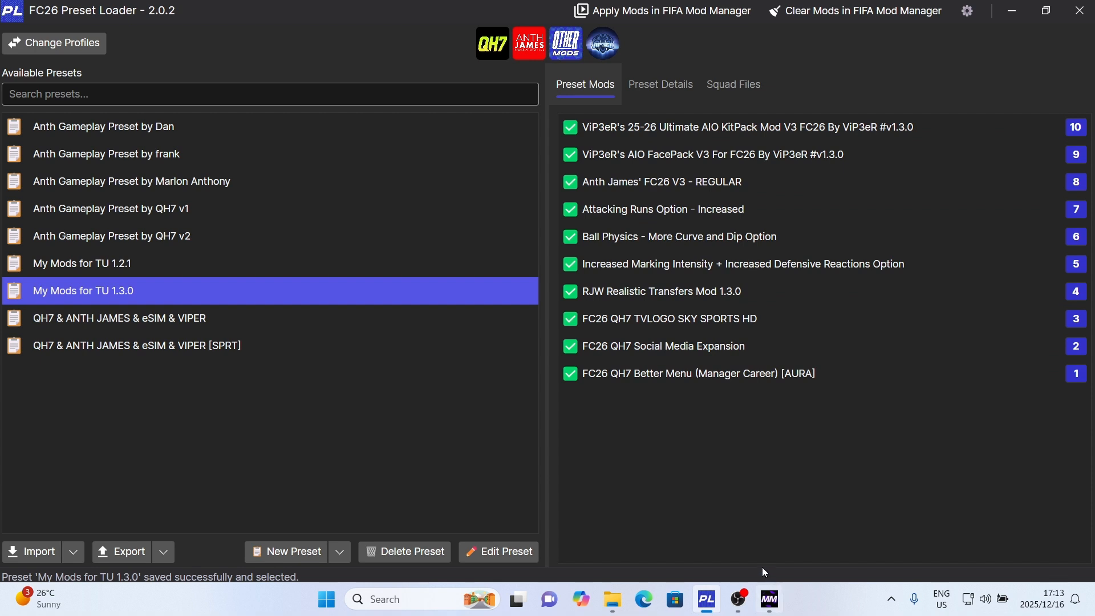
Check FIFA Mod Manager's applied mods, and apply the My Mods for TU 1.3.0 preset to it from FC26 Preset Loader.
left_click(770, 603)
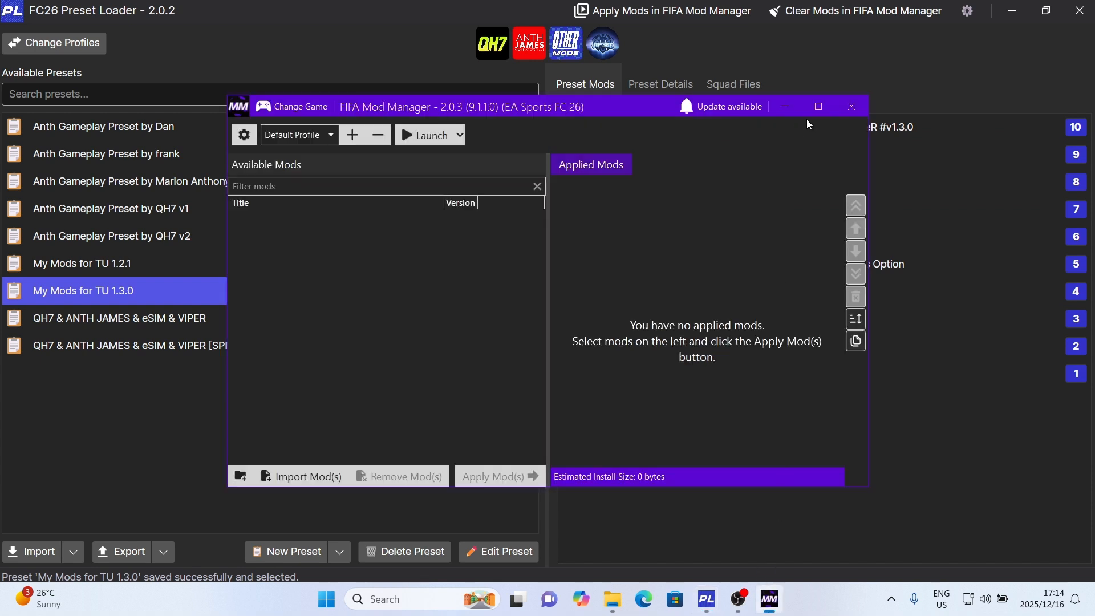
left_click(817, 107)
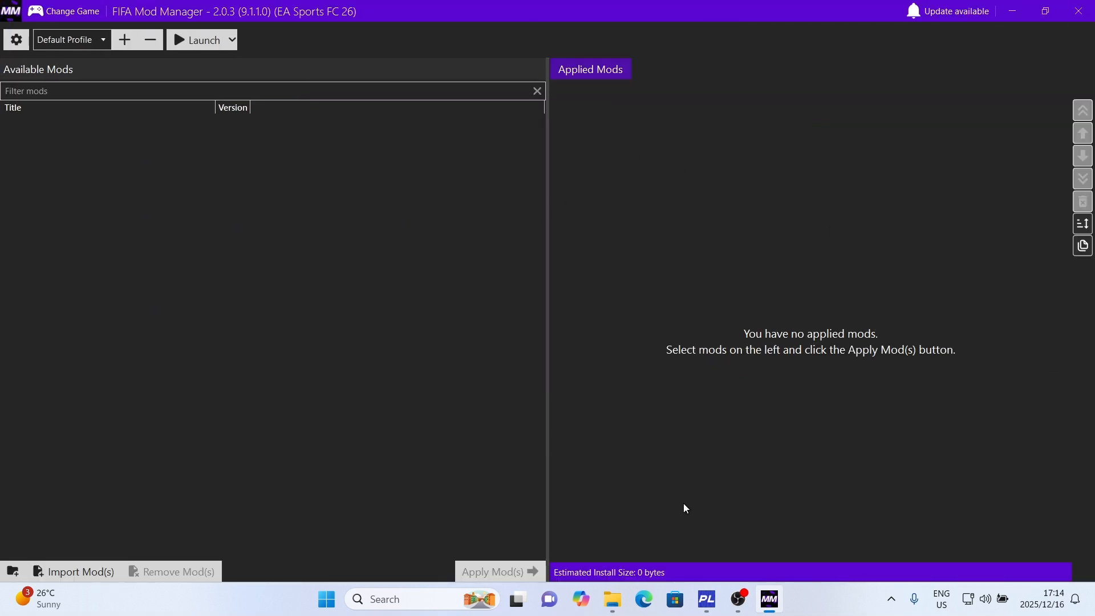
left_click(706, 600)
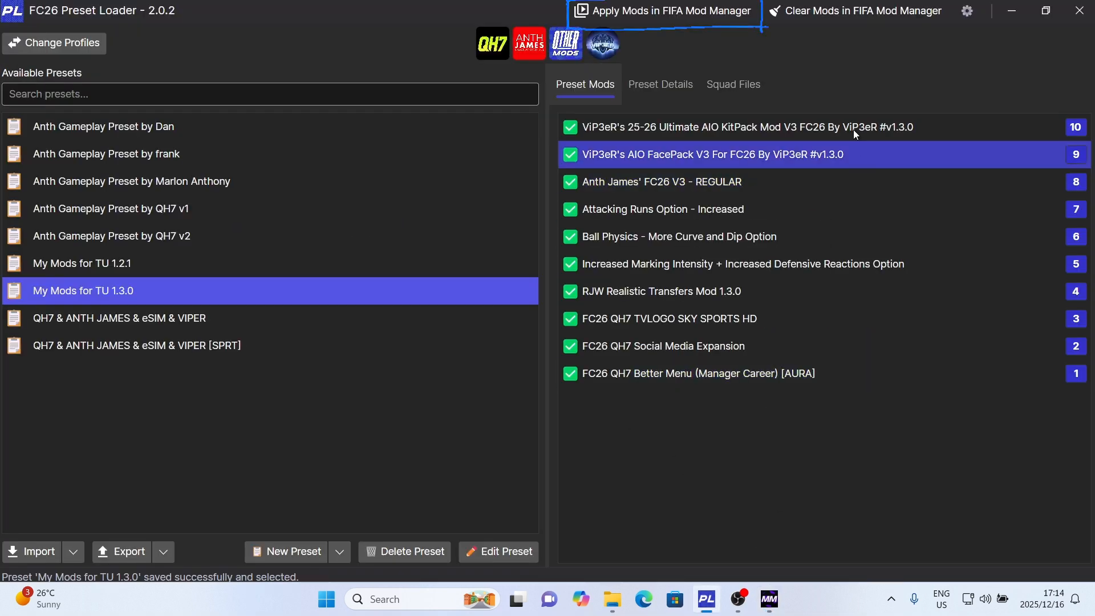
left_click(679, 10)
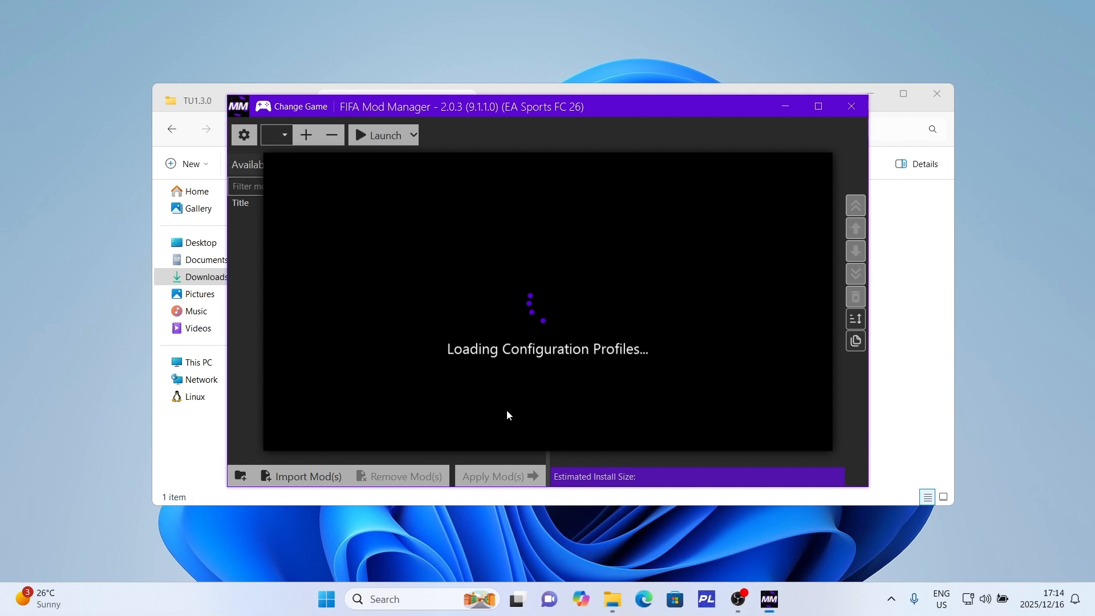
left_click(817, 108)
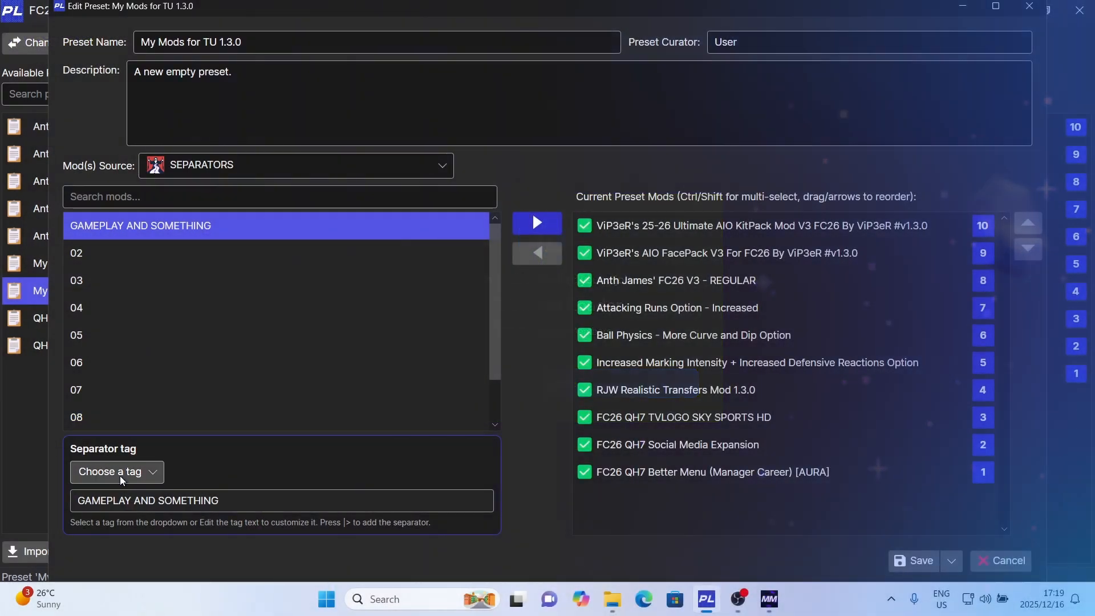
Add a separator tagged GAMEPLAY to the preset and place it directly above Anth James' FC26 V3 - REGULAR.
left_click(121, 477)
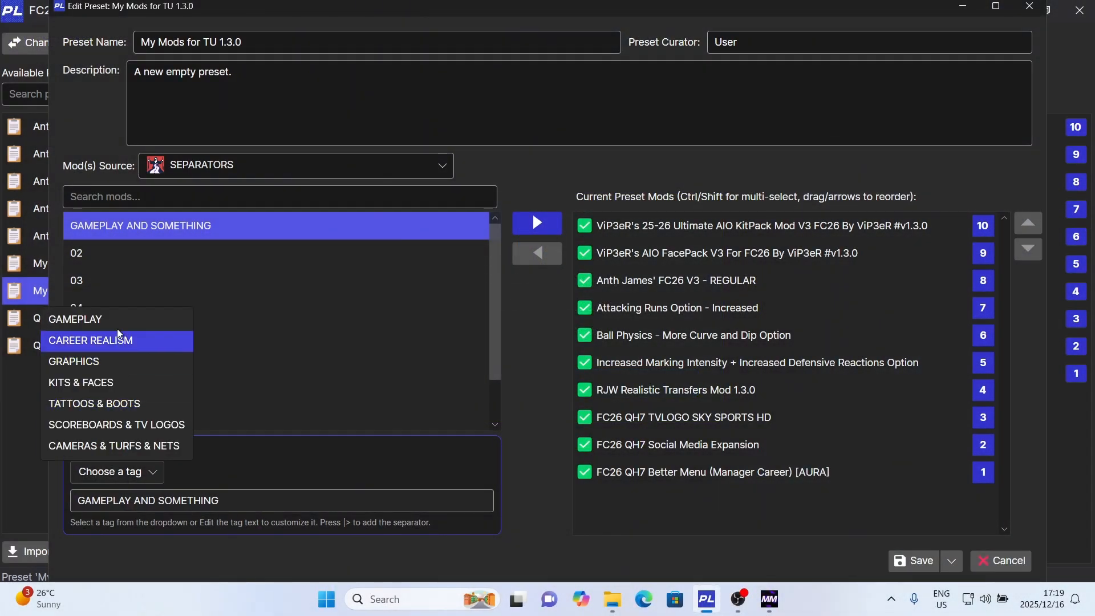
left_click(86, 319)
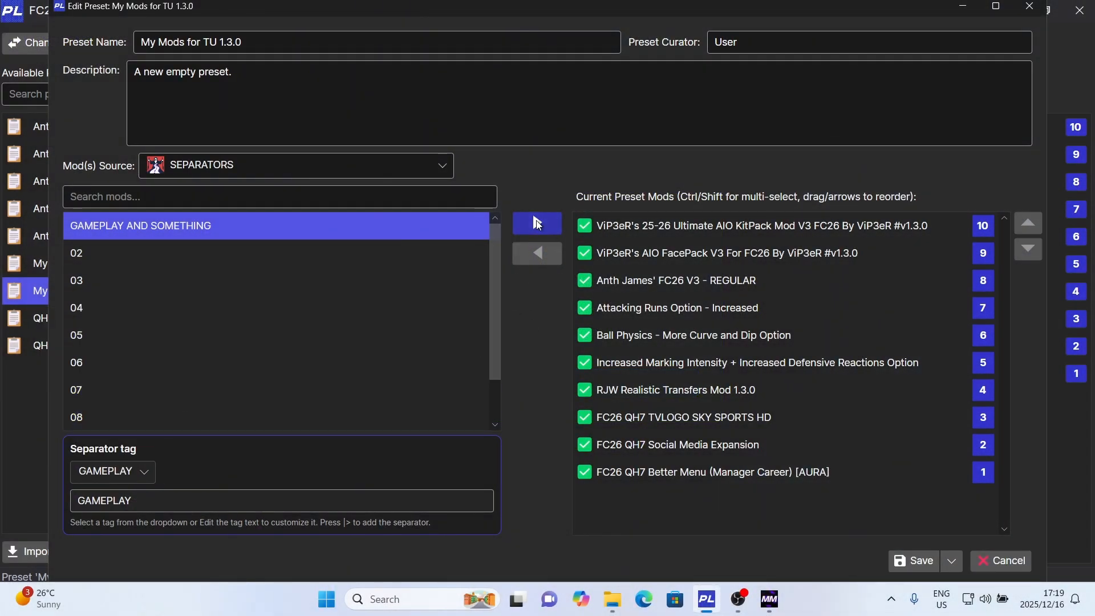
left_click(535, 223)
left_click_drag(781, 502, 697, 292)
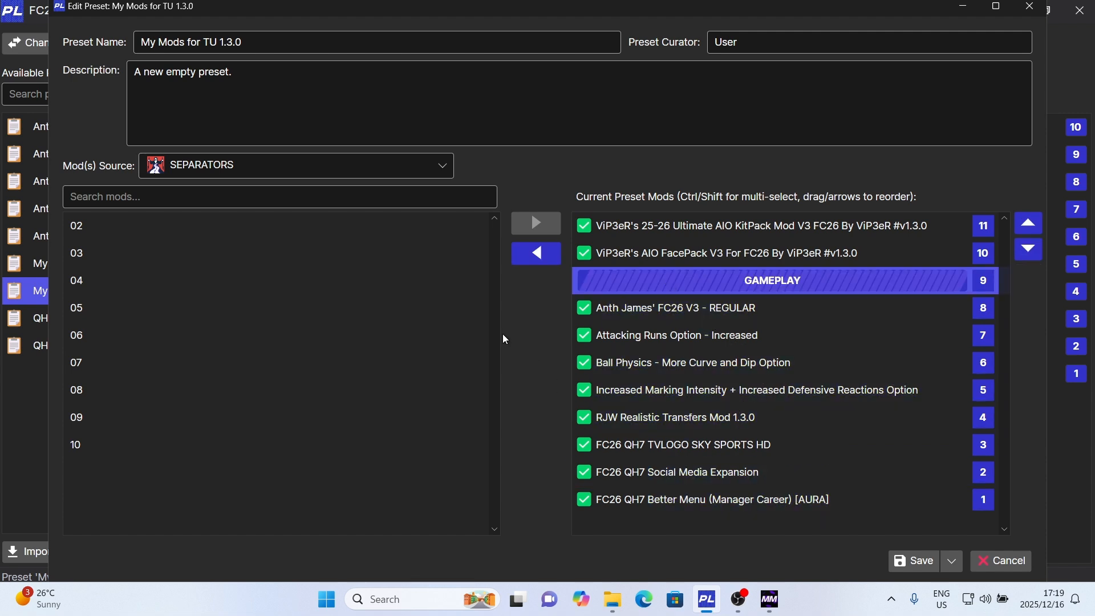
Add separator 02 tagged CAMERAS & TURFS & NETS & MENU and place it directly above FC26 QH7 TVLOGO SKY SPORTS HD.
left_click(125, 227)
left_click(134, 471)
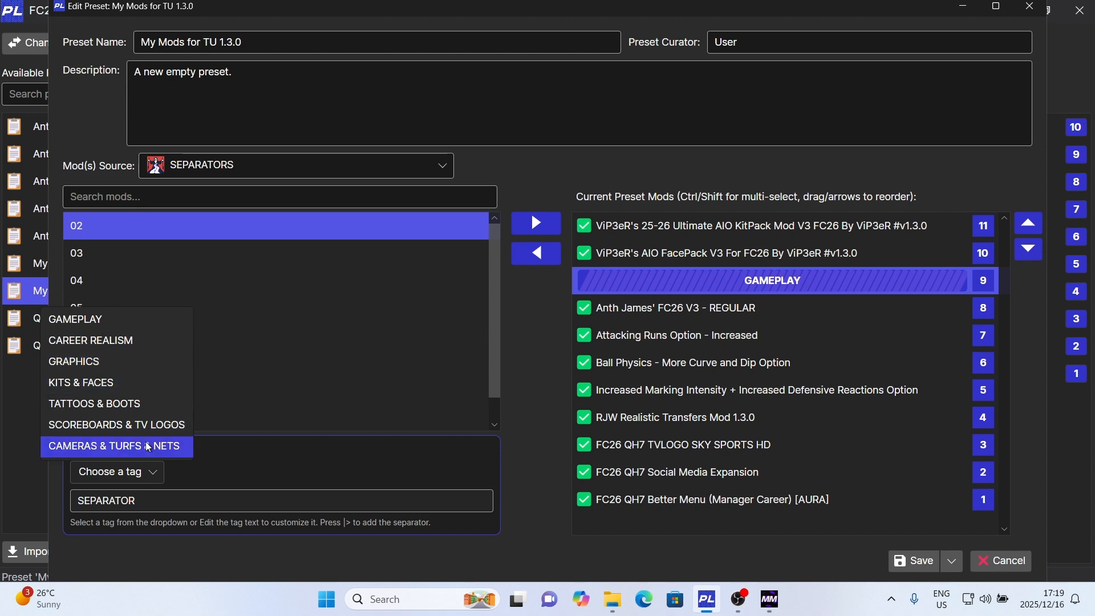
left_click(147, 452)
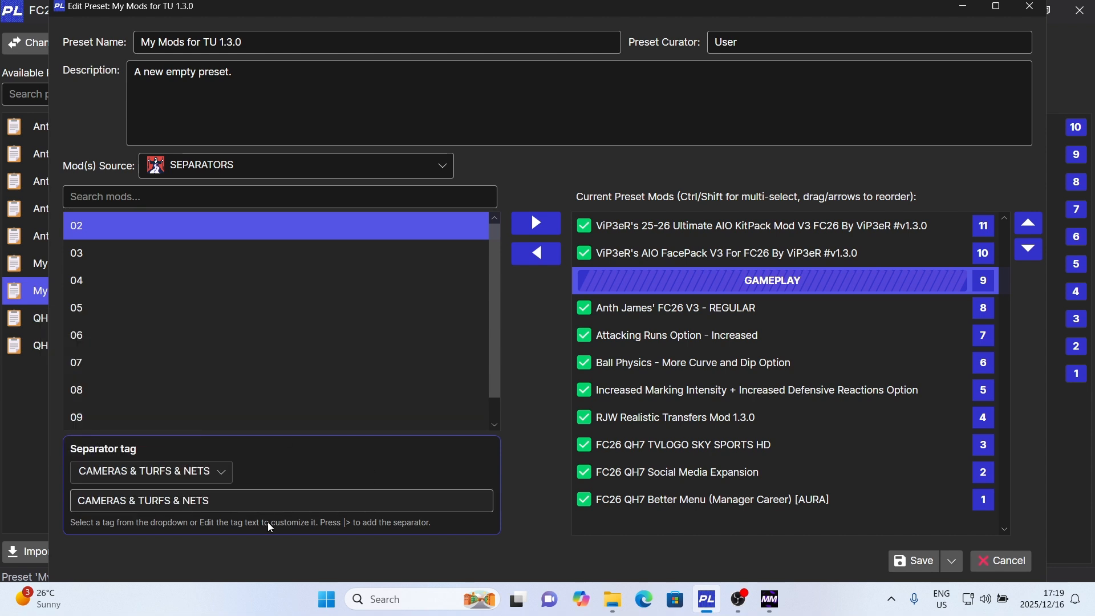
left_click(263, 506)
type("& MENU")
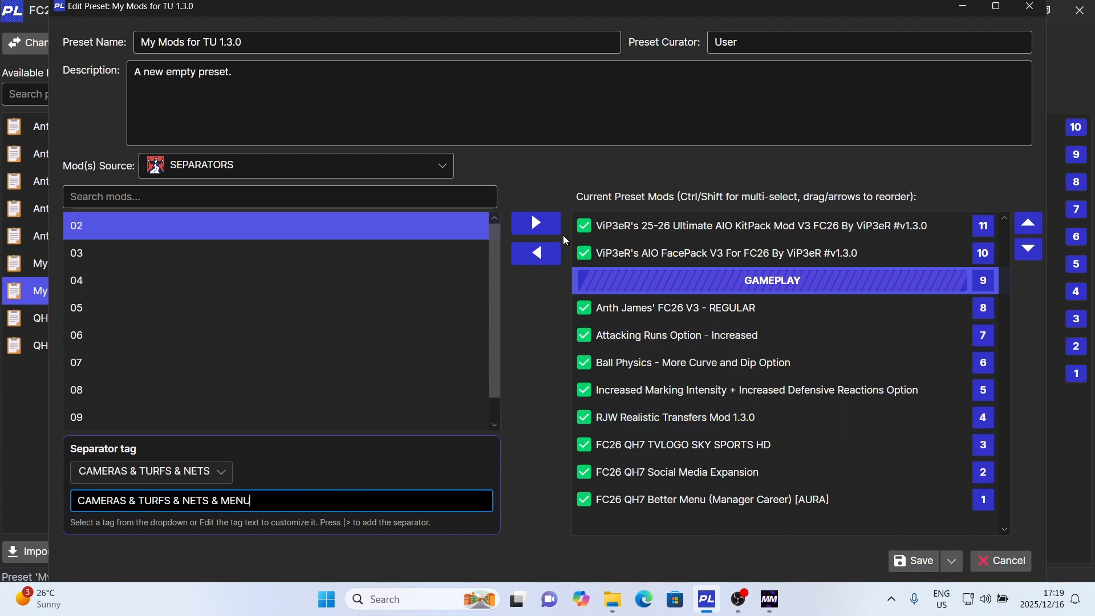
left_click(546, 221)
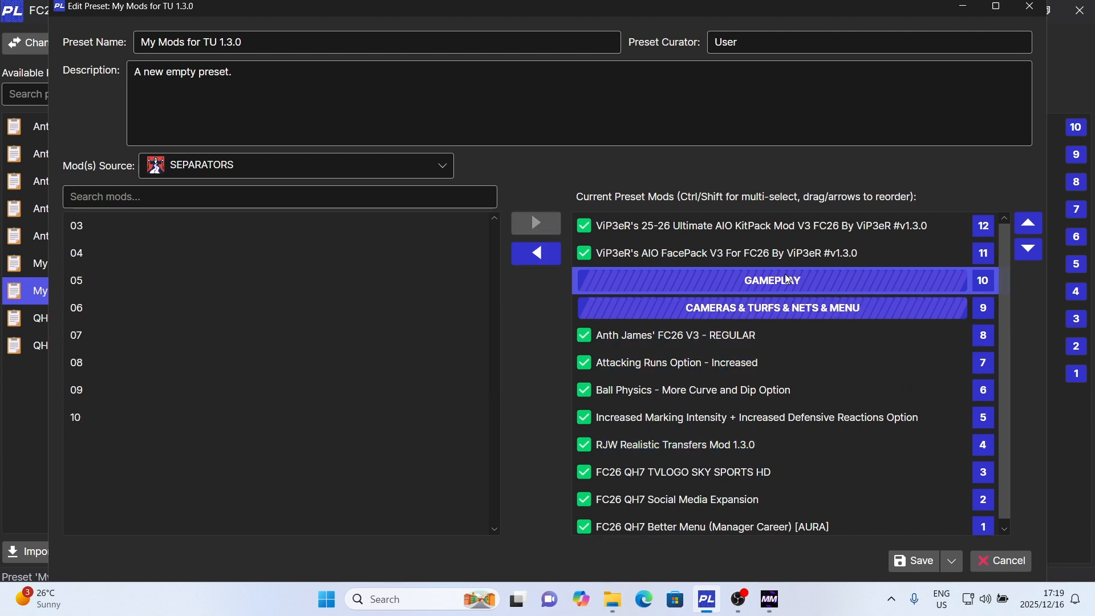
left_click_drag(774, 311, 766, 453)
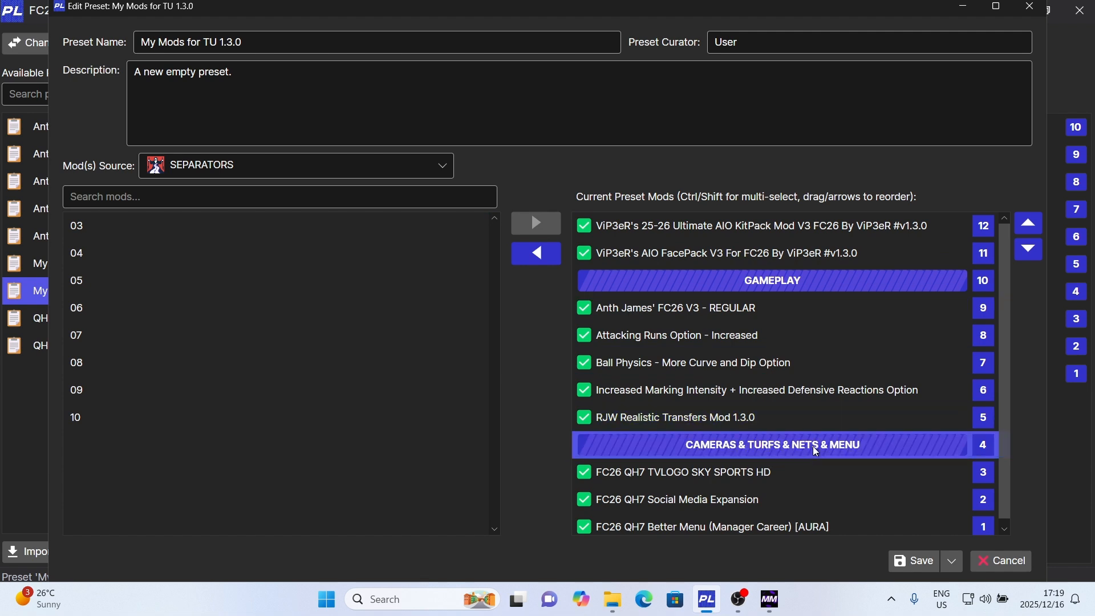